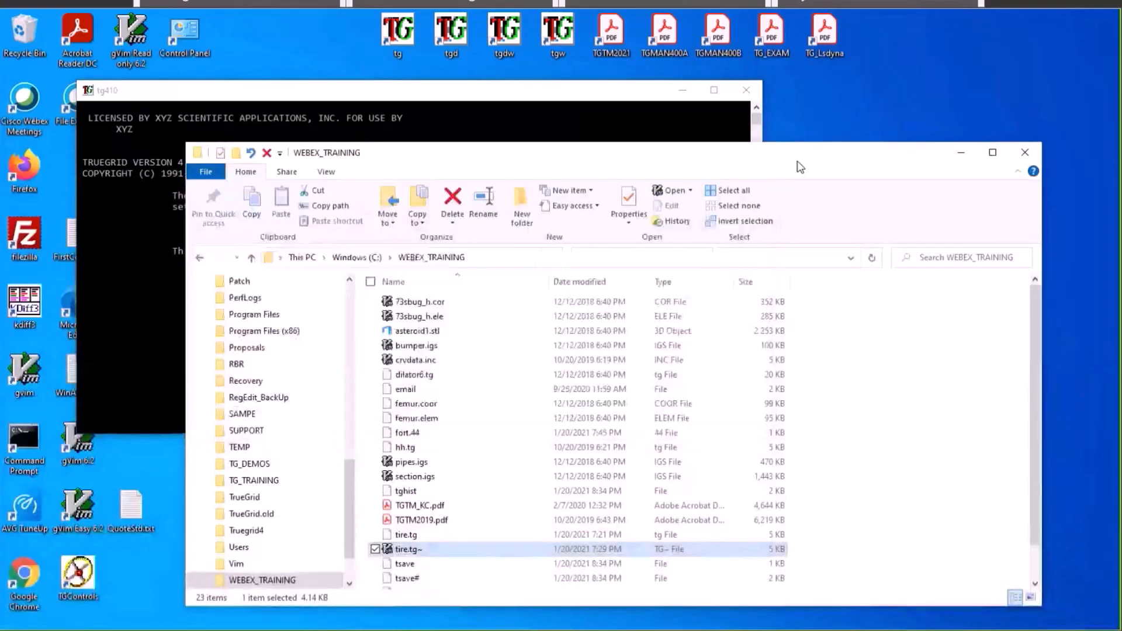
- Open the node coordinate file 73sbug_h.cor in the Vi Improved text editor to examine its contents
double_click(419, 302)
scroll(691, 294, "up", 5)
scroll(693, 268, "up", 2)
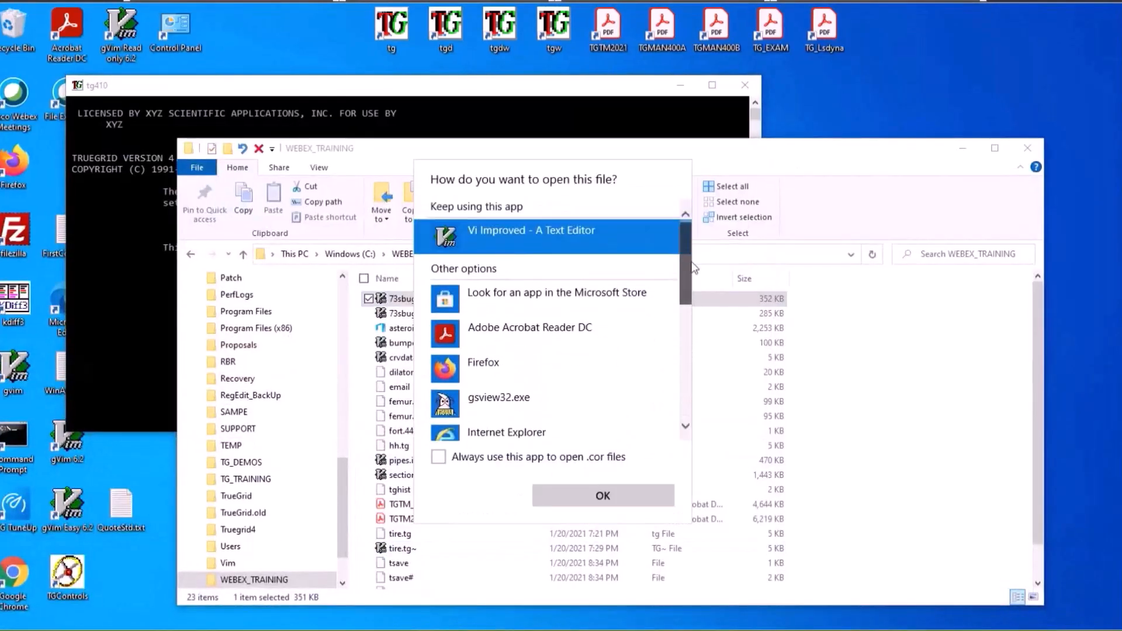
left_click(603, 496)
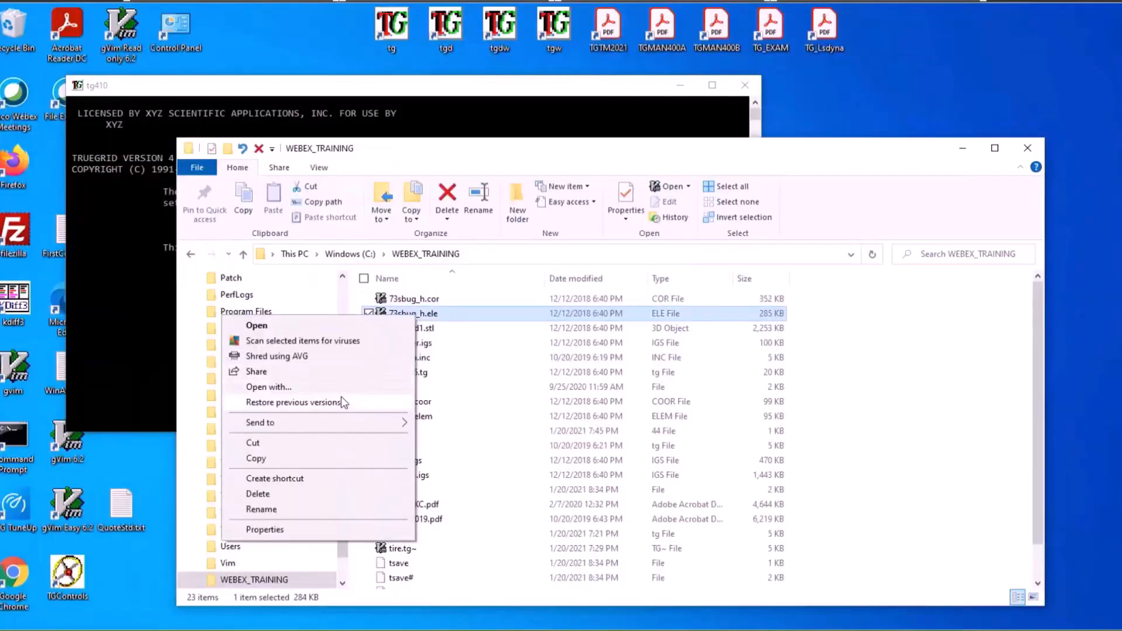
- Open the polygon file 73sbug_h.ele in Vi Improved, examine its element lists and close it
left_click(268, 387)
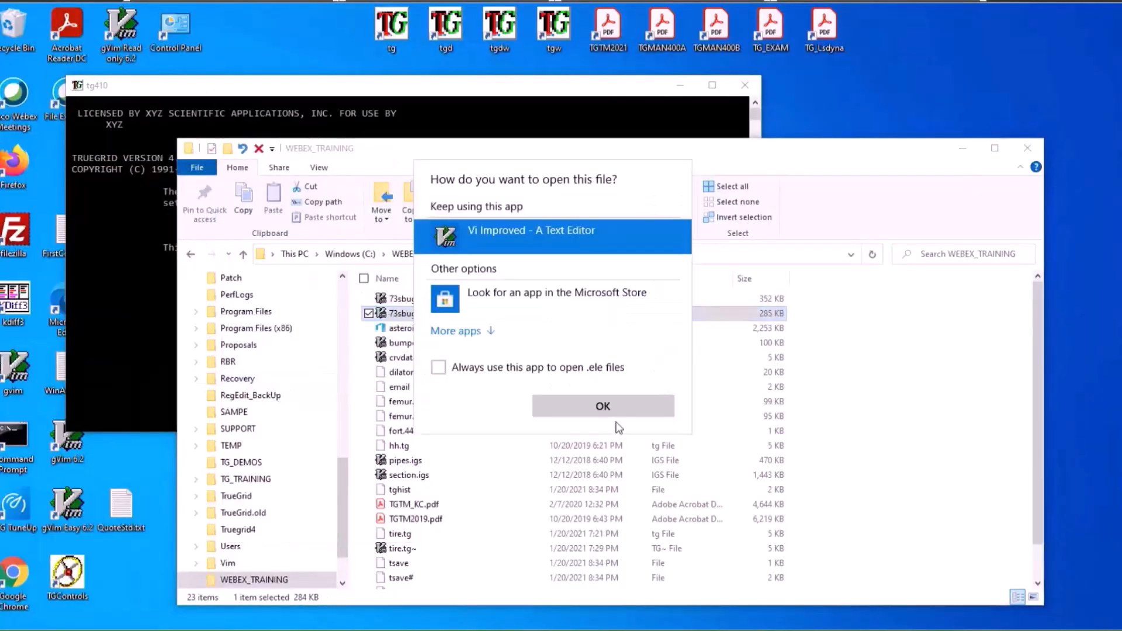
left_click(462, 331)
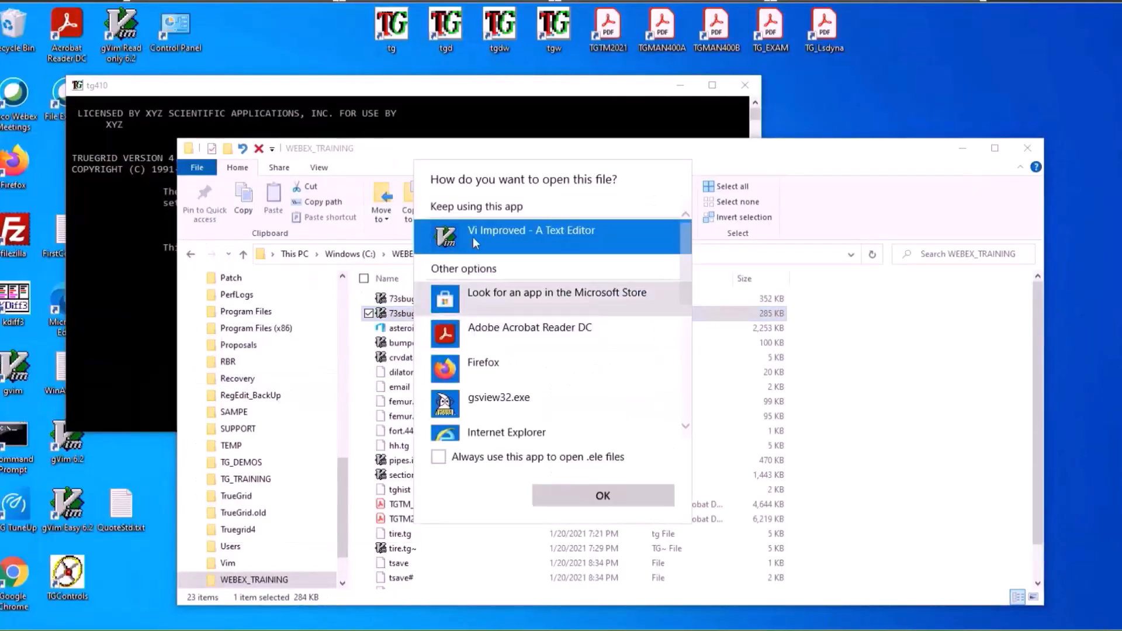
left_click(649, 495)
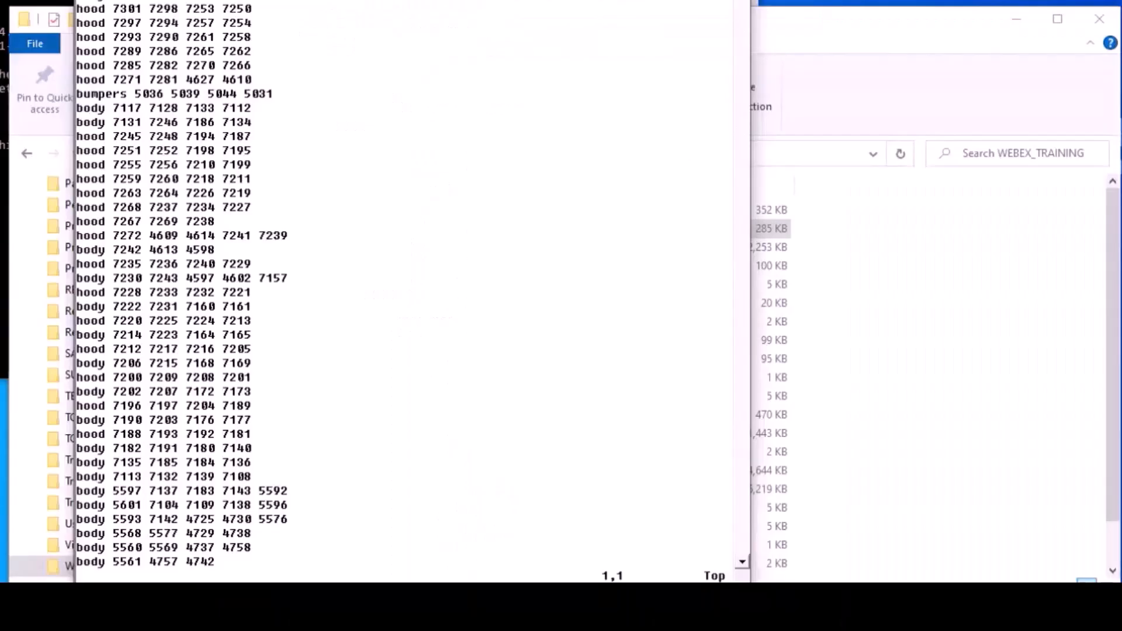
left_click(728, 1)
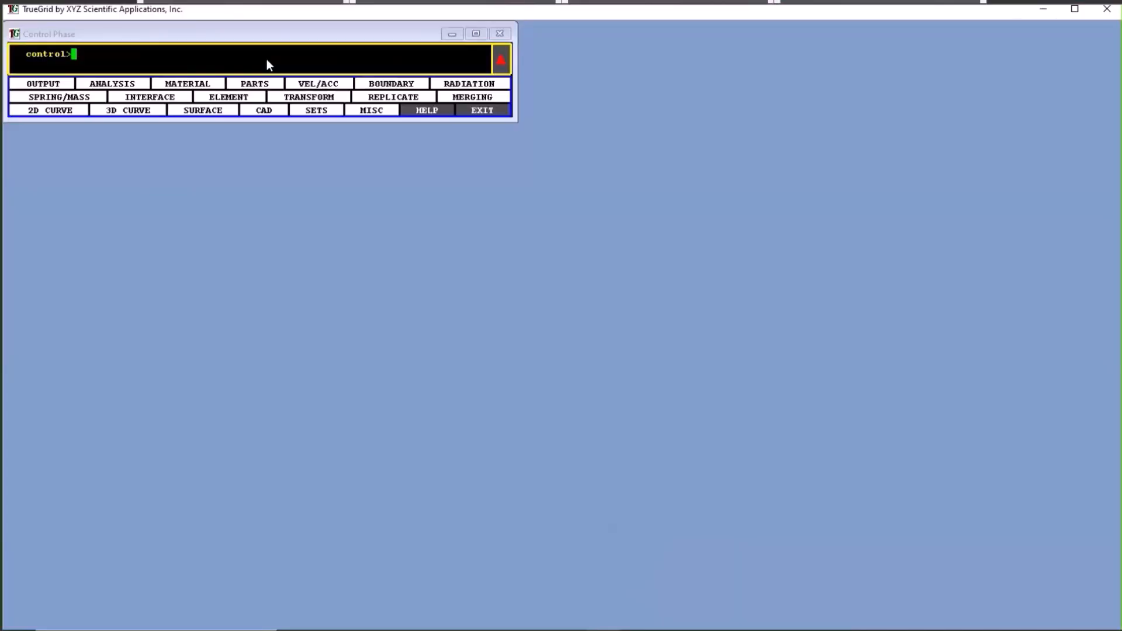
- Enter the merge phase in TrueGrid and start a VPSD surface import with 1 as the first surface number
type("merge")
key("Return")
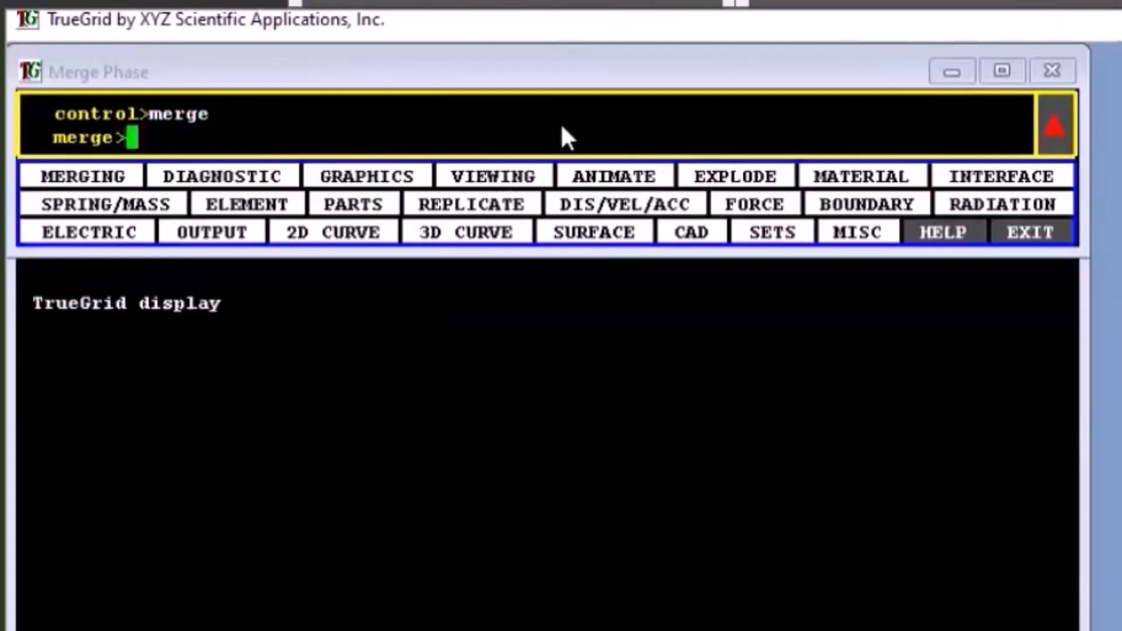
left_click(671, 234)
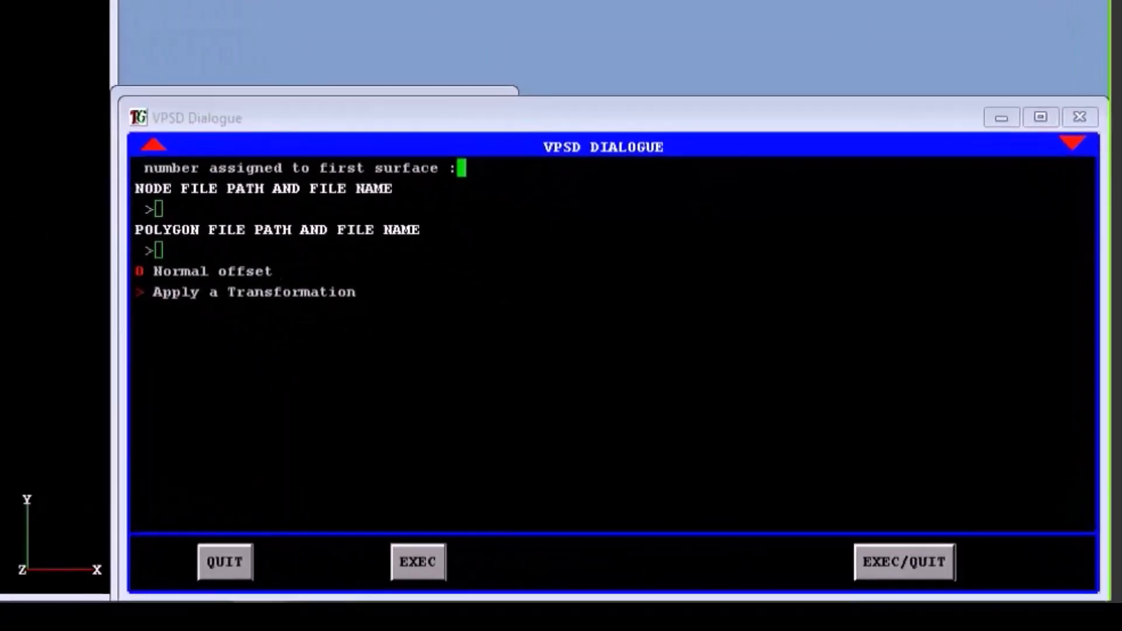
left_click(669, 381)
left_click(413, 116)
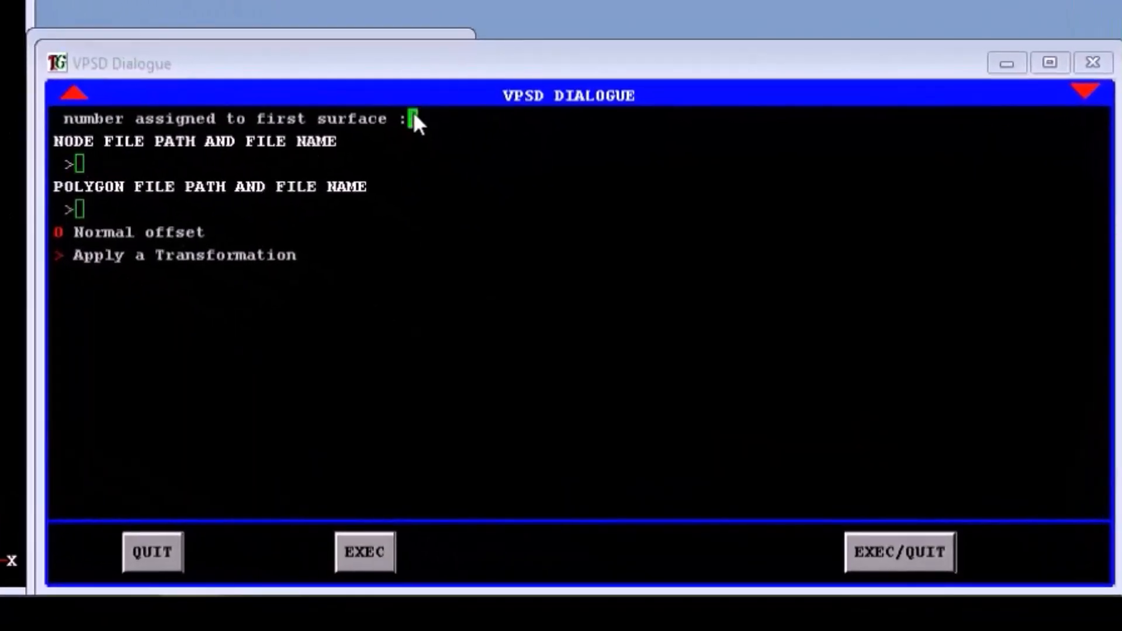
key("Return")
- Import the surfaces using node file 73sbug_h.cor and polygon file 73sbug_h.ele, and execute the VPSD command
type("73sbug_h.")
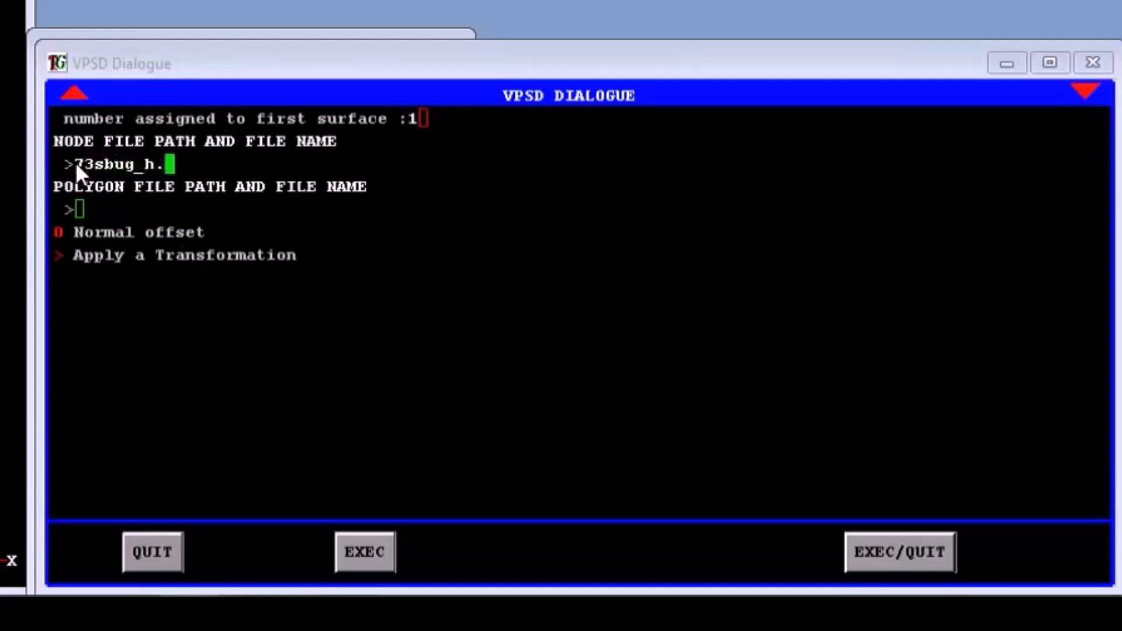
type("cor")
key("Return")
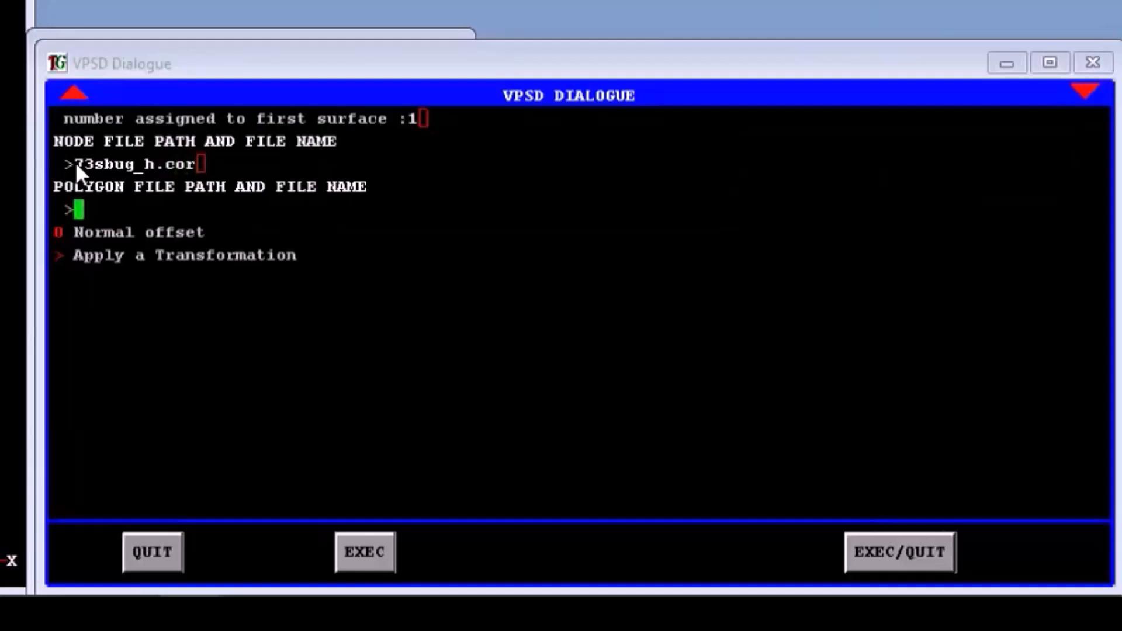
type("73s")
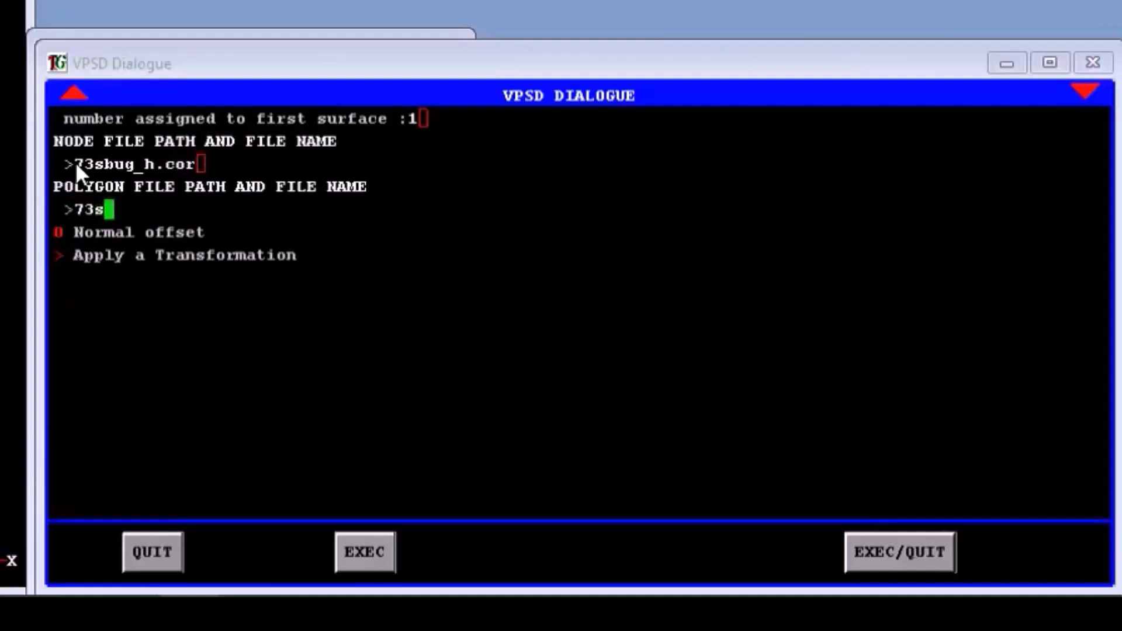
type("bug_h")
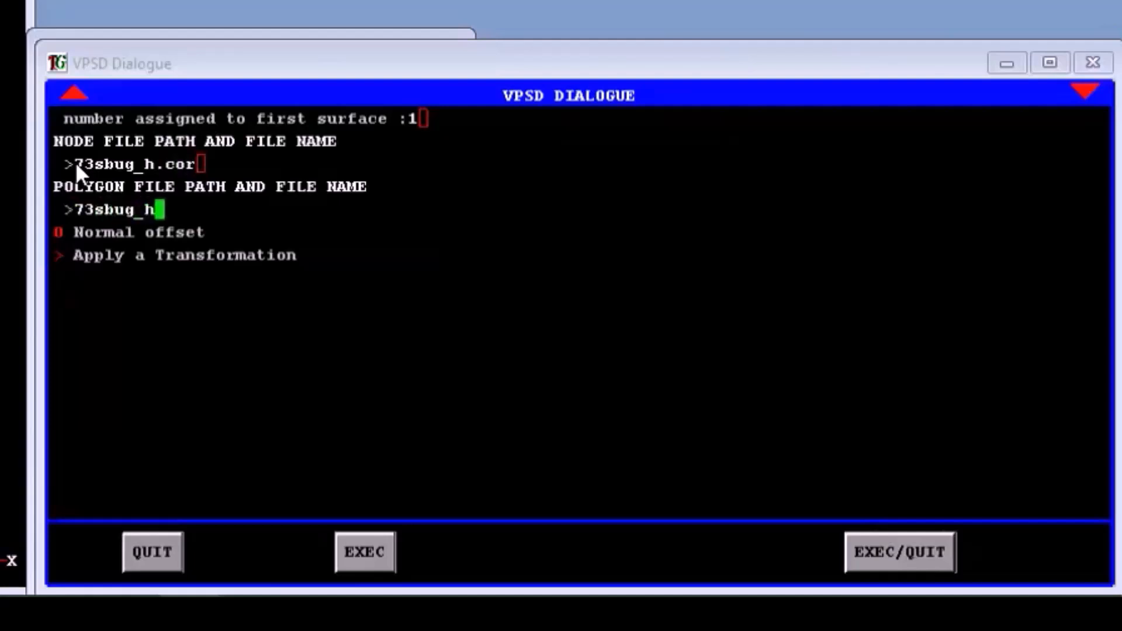
type(".ele")
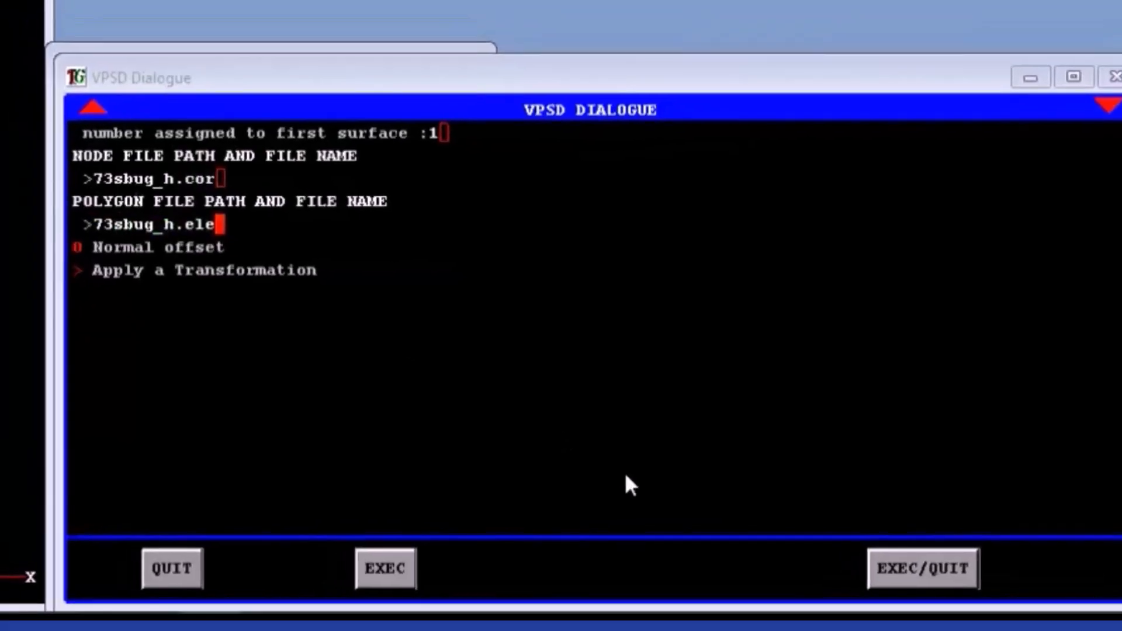
left_click(923, 568)
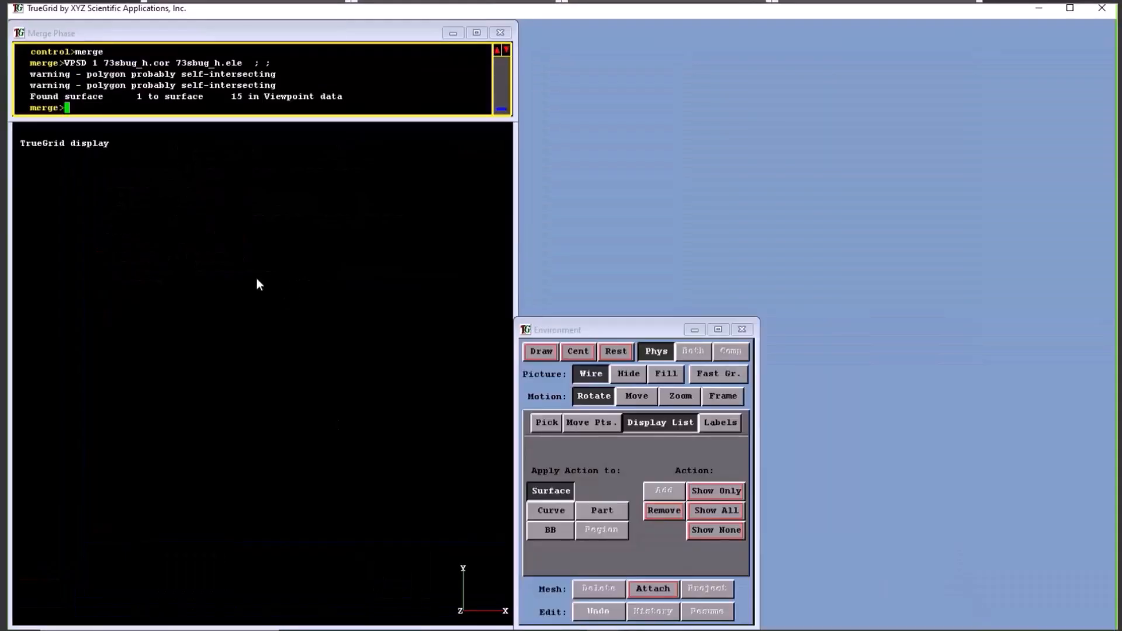
- Show all imported surfaces of the car as a filled picture in a rotated, centred view
left_click(713, 513)
mouse_move(341, 412)
middle_mouse_down()
mouse_move(317, 415)
mouse_move(271, 473)
middle_mouse_up()
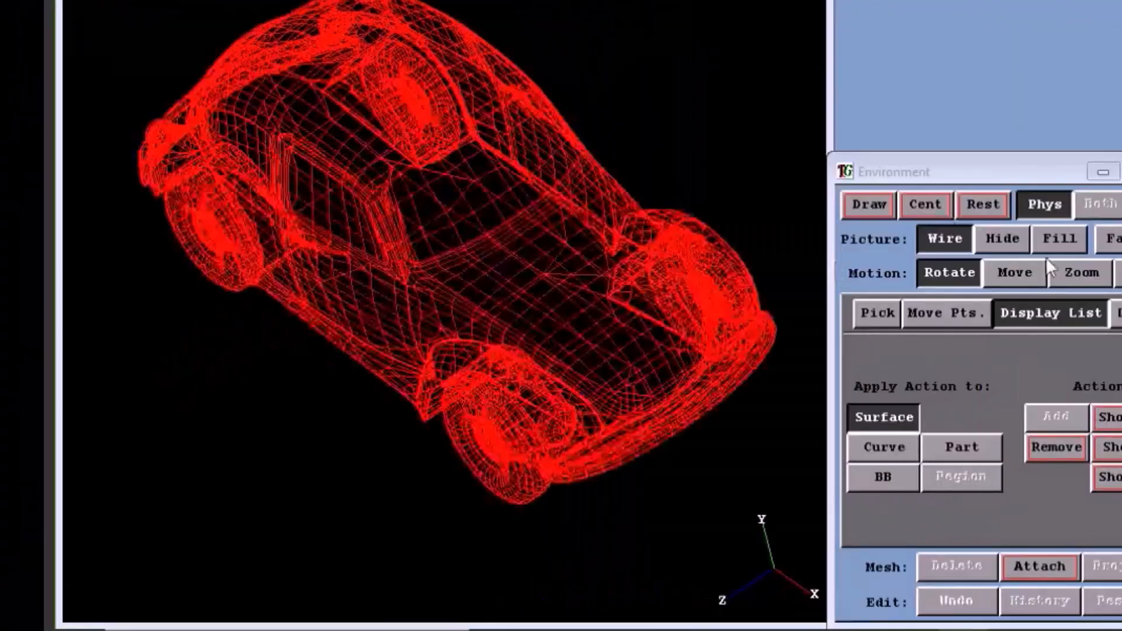
left_click(665, 375)
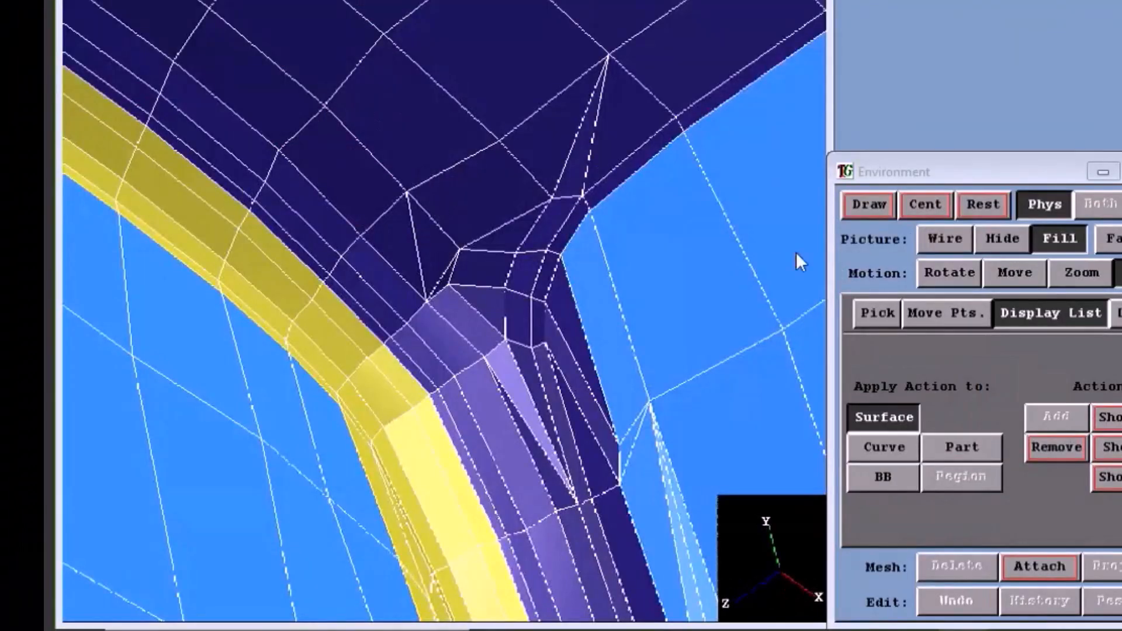
left_click(925, 205)
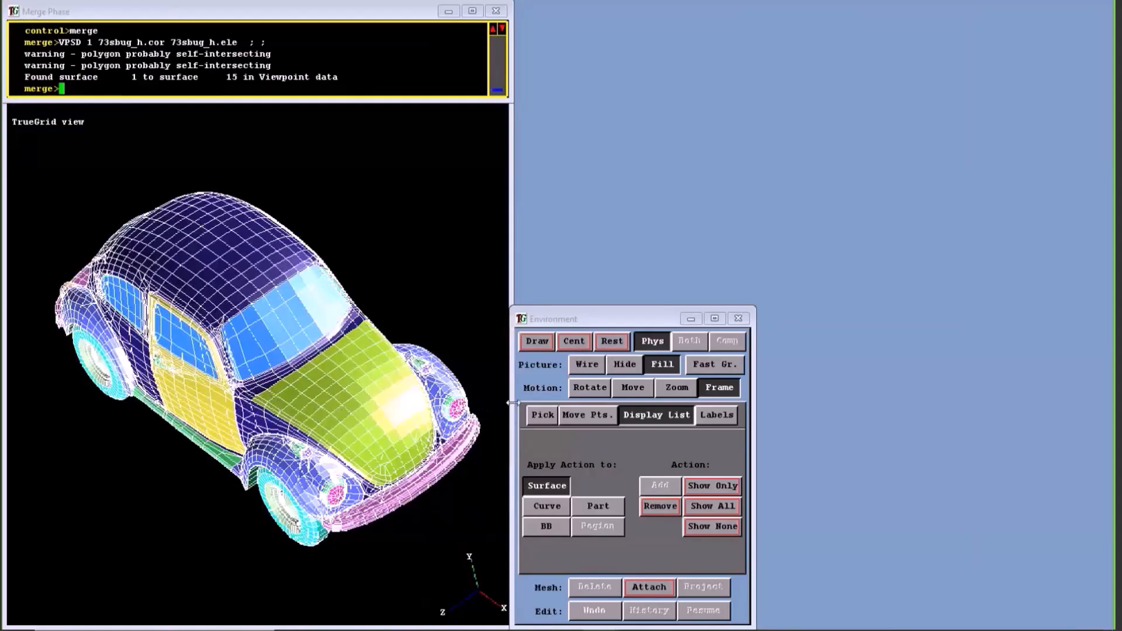
- Label the car's surfaces with their numbers and redraw the picture in hidden-line mode
left_click(713, 413)
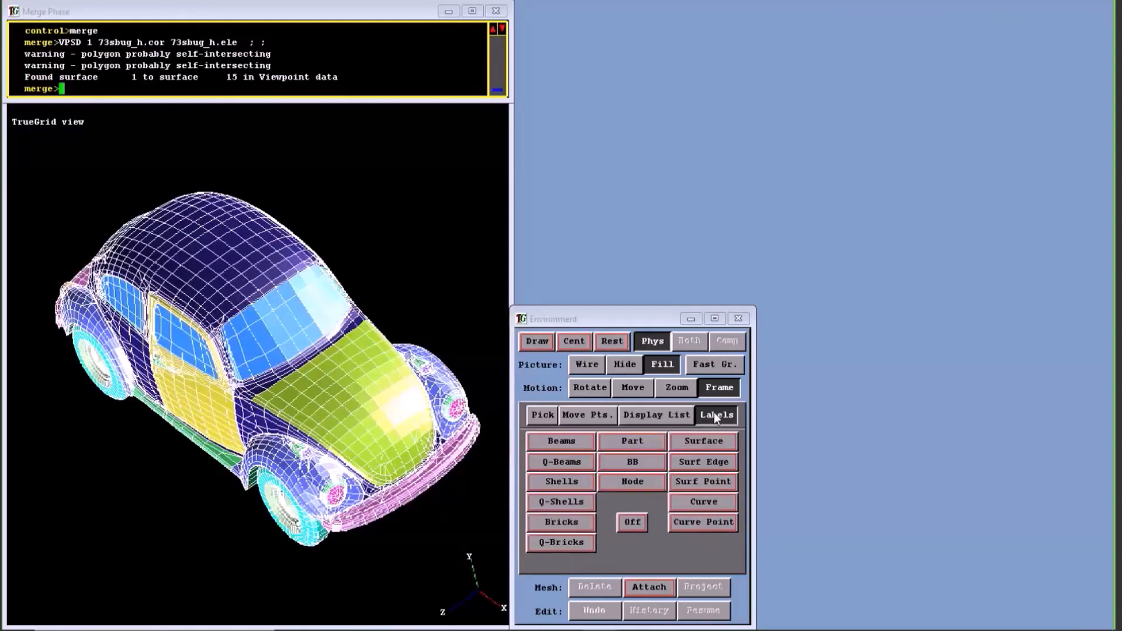
left_click(675, 443)
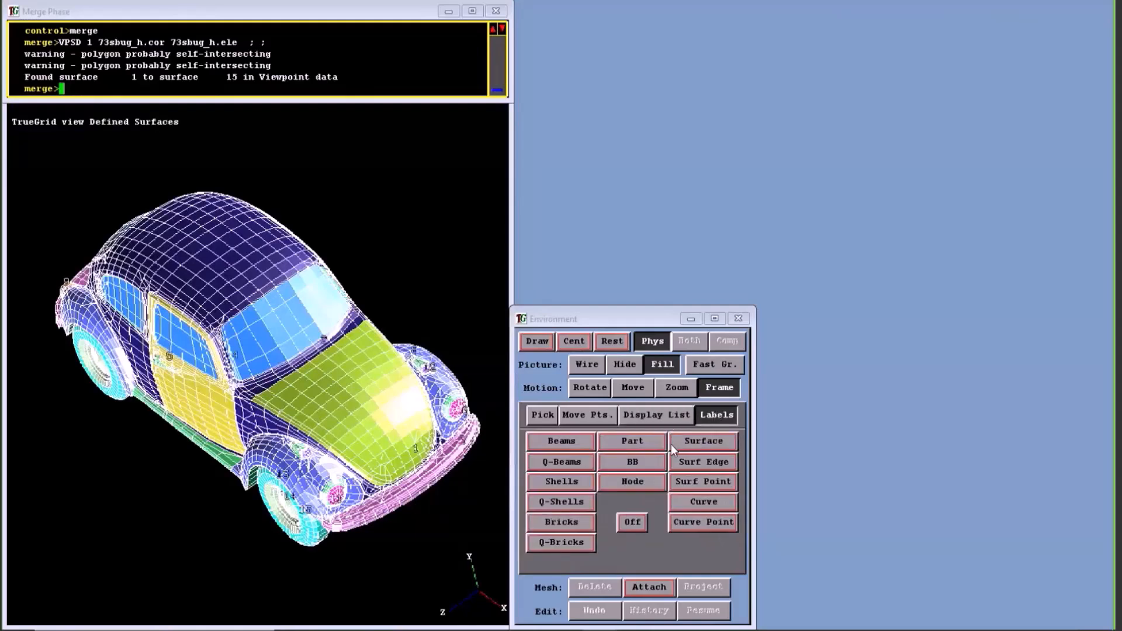
left_click(625, 365)
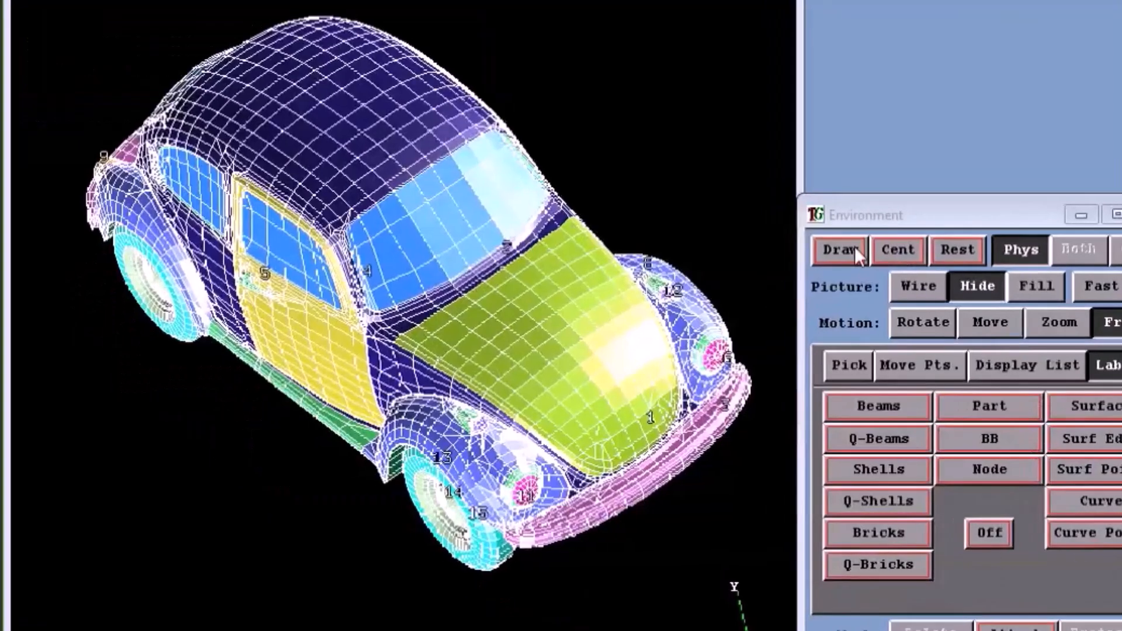
- Pick surfaces 1, 2 and 3 by label to examine which car panels each one covers
left_click(542, 415)
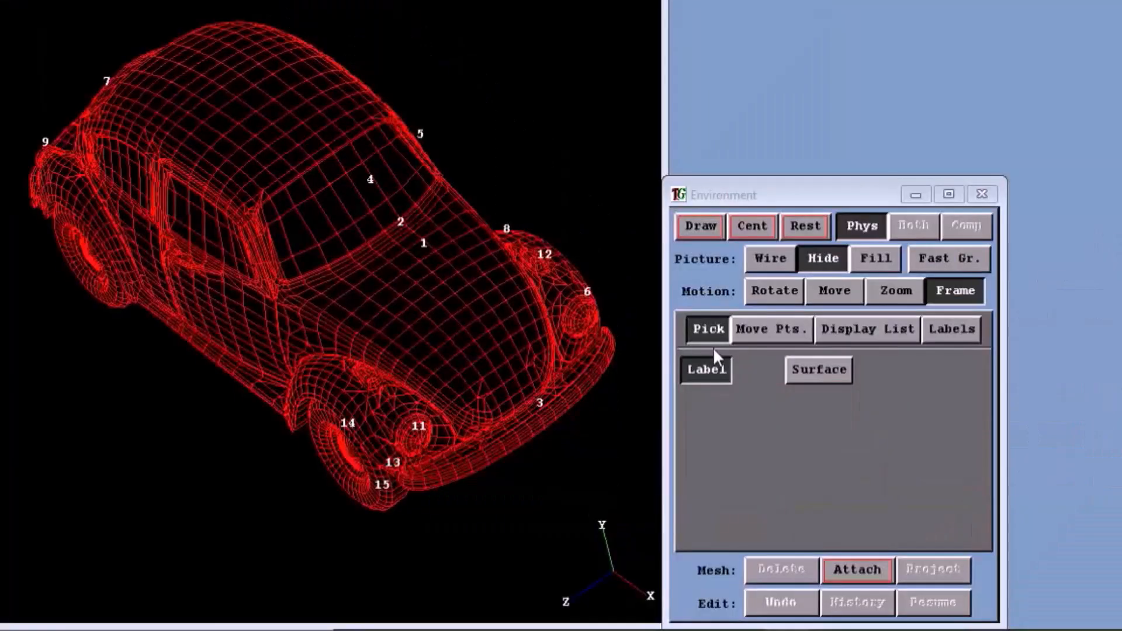
left_click(458, 237)
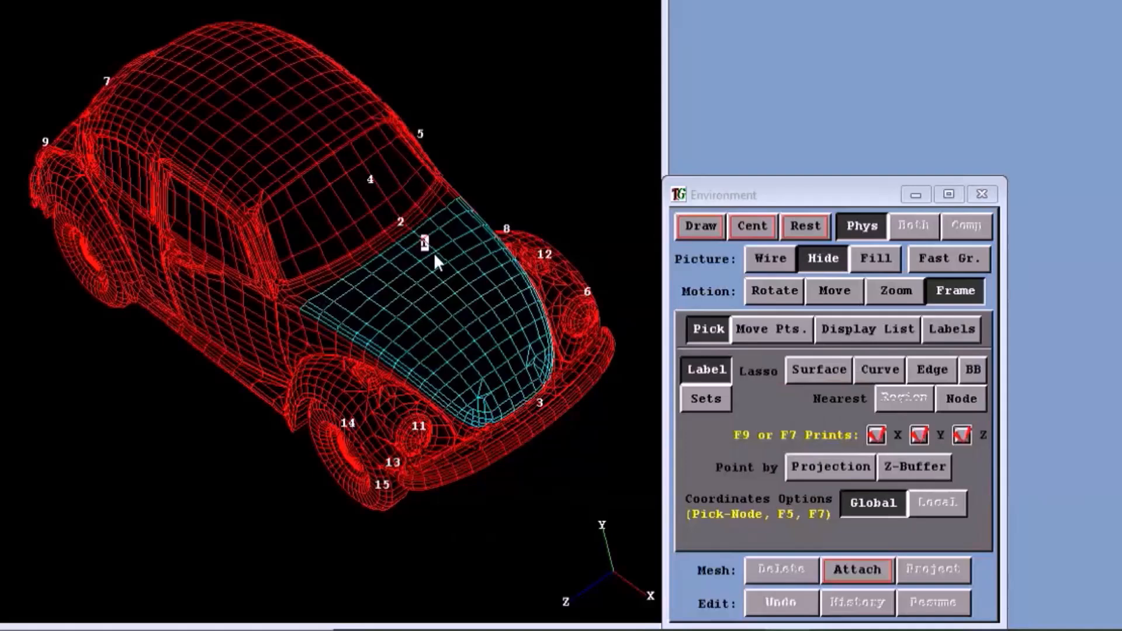
left_click(400, 222)
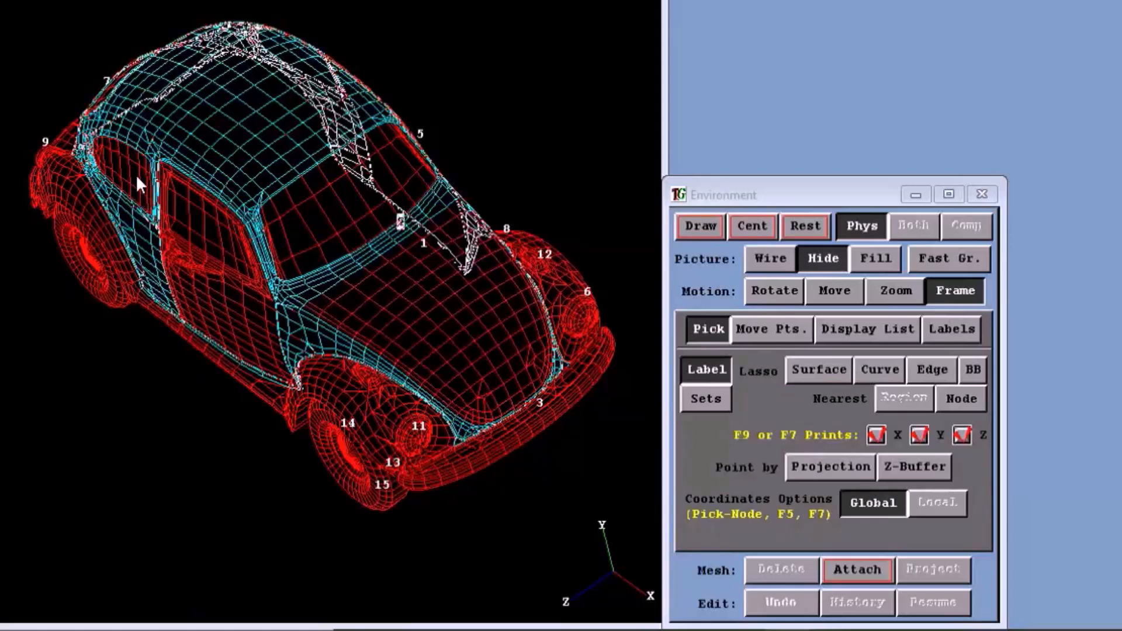
left_click(540, 401)
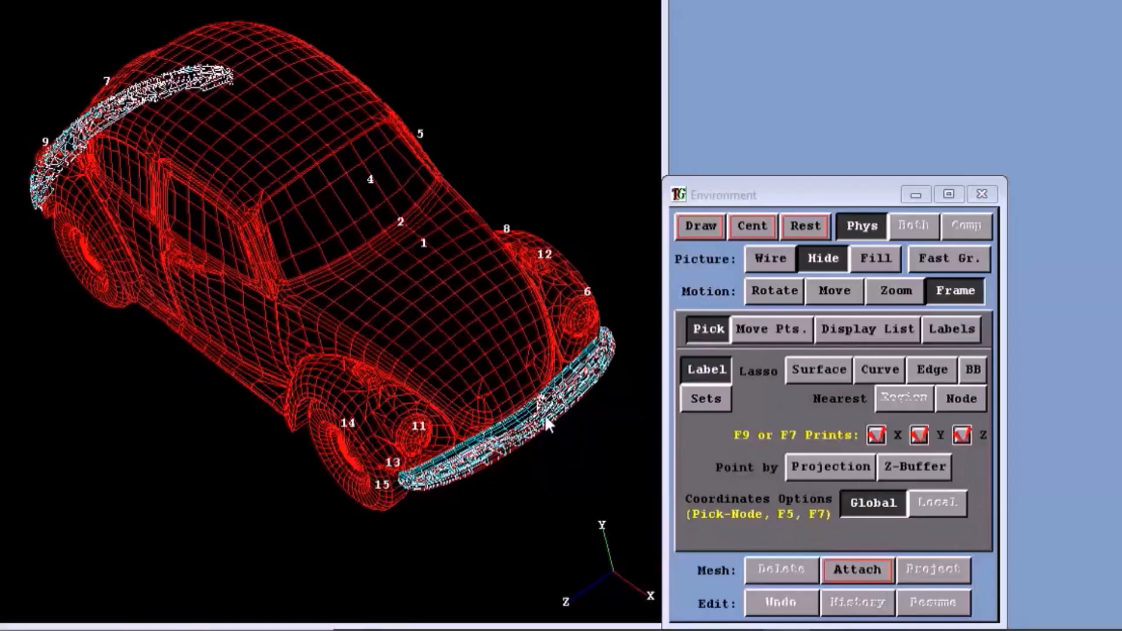
middle_click_drag(382, 367, 905, 130)
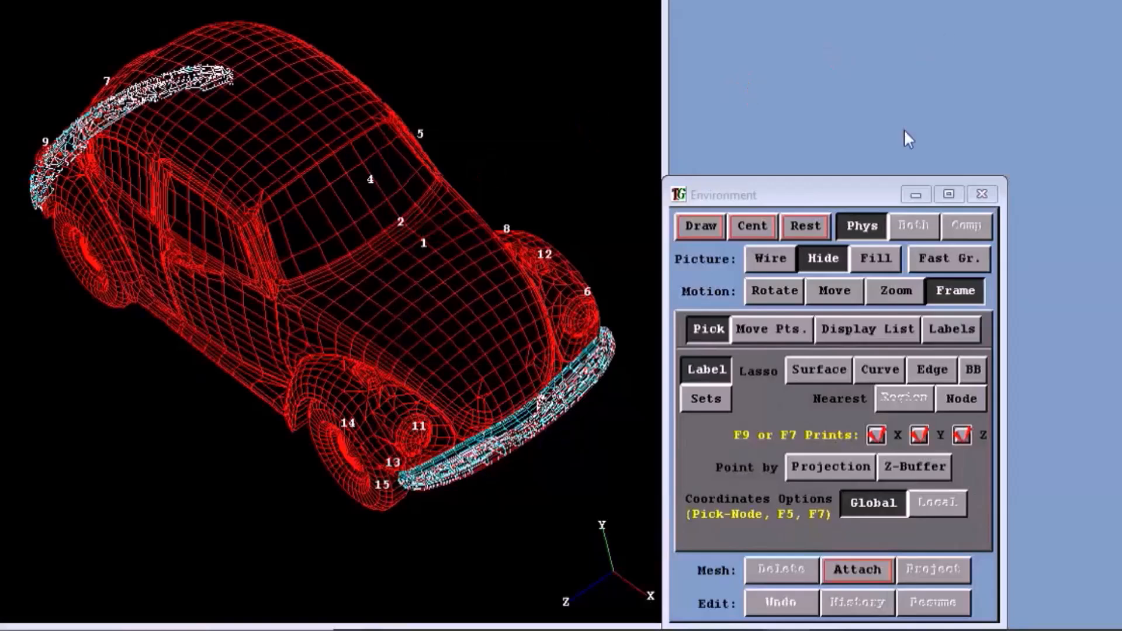
- Pick the hood surface, label 1, from a front view of the car and show only that surface
left_click(772, 298)
mouse_move(429, 351)
left_mouse_down()
mouse_move(531, 245)
mouse_move(285, 231)
mouse_move(199, 430)
mouse_move(230, 449)
mouse_move(268, 446)
left_mouse_up()
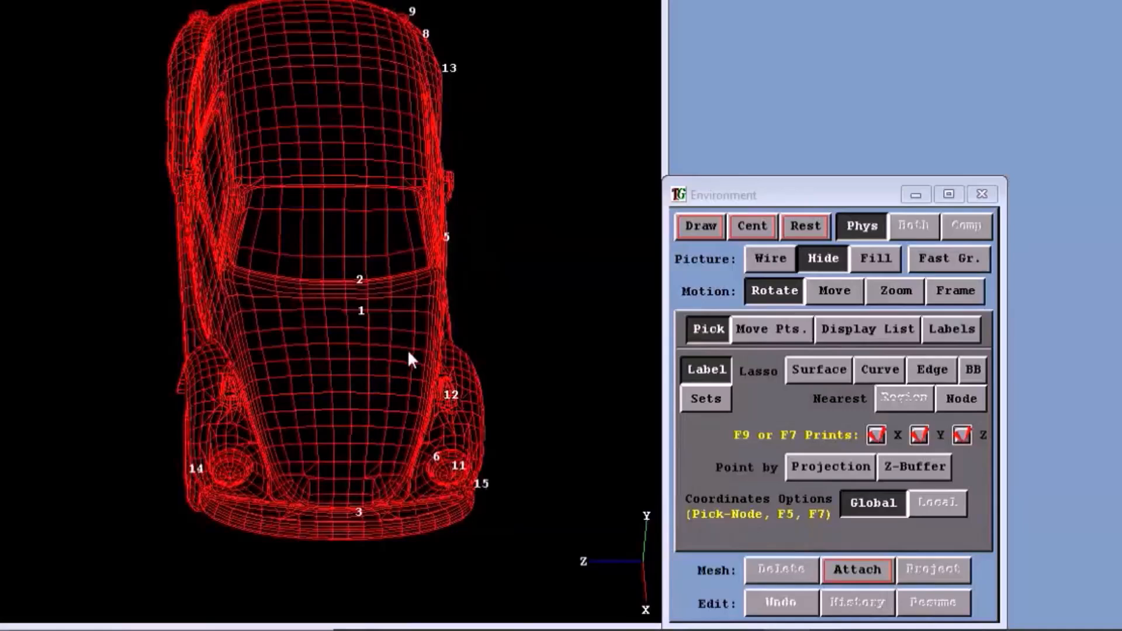
left_click(361, 311)
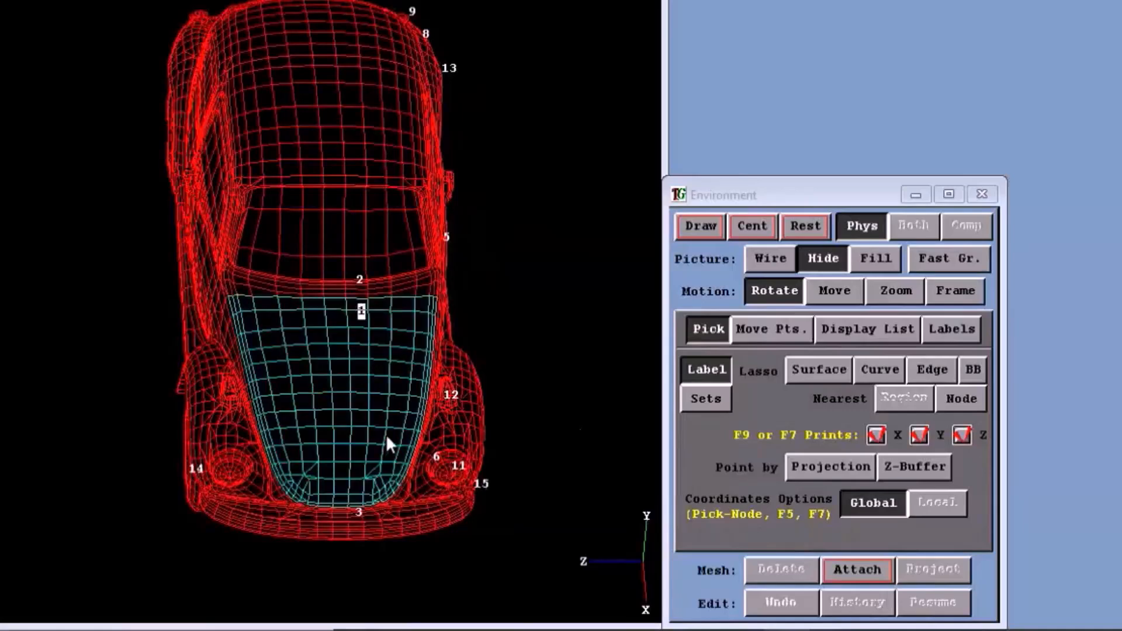
left_click(836, 326)
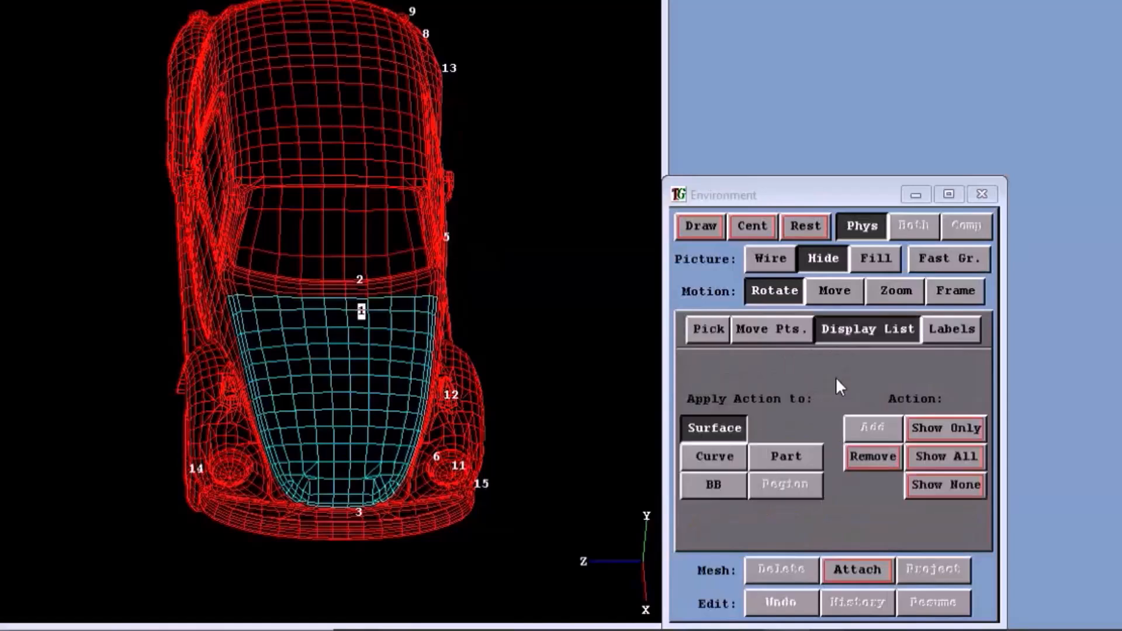
left_click(955, 429)
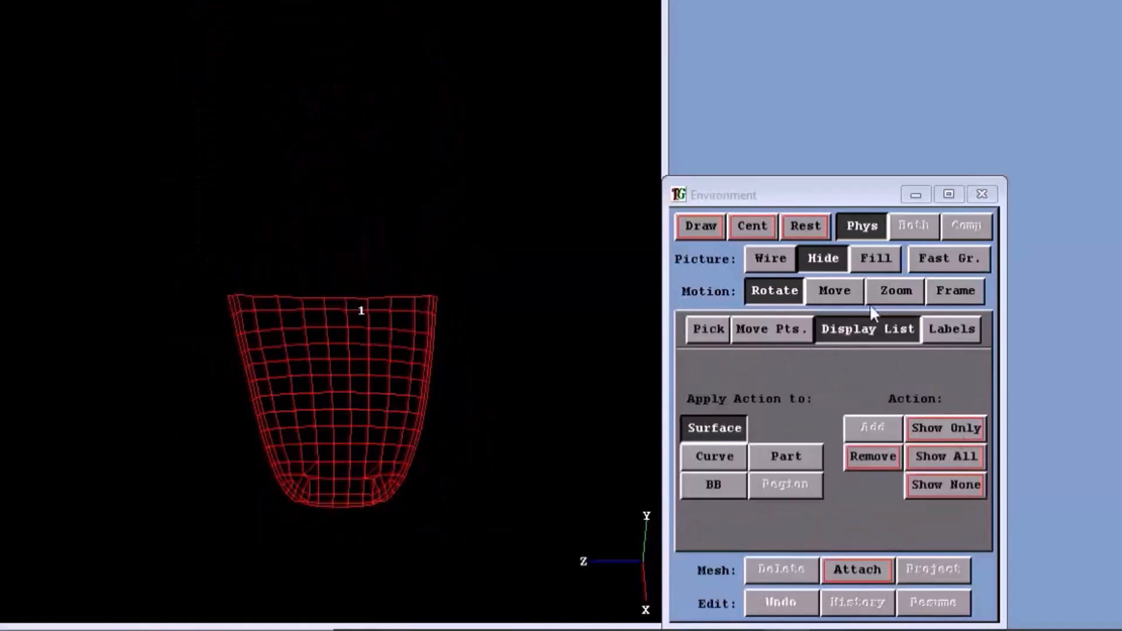
left_click(807, 228)
left_click_drag(88, 274, 351, 255)
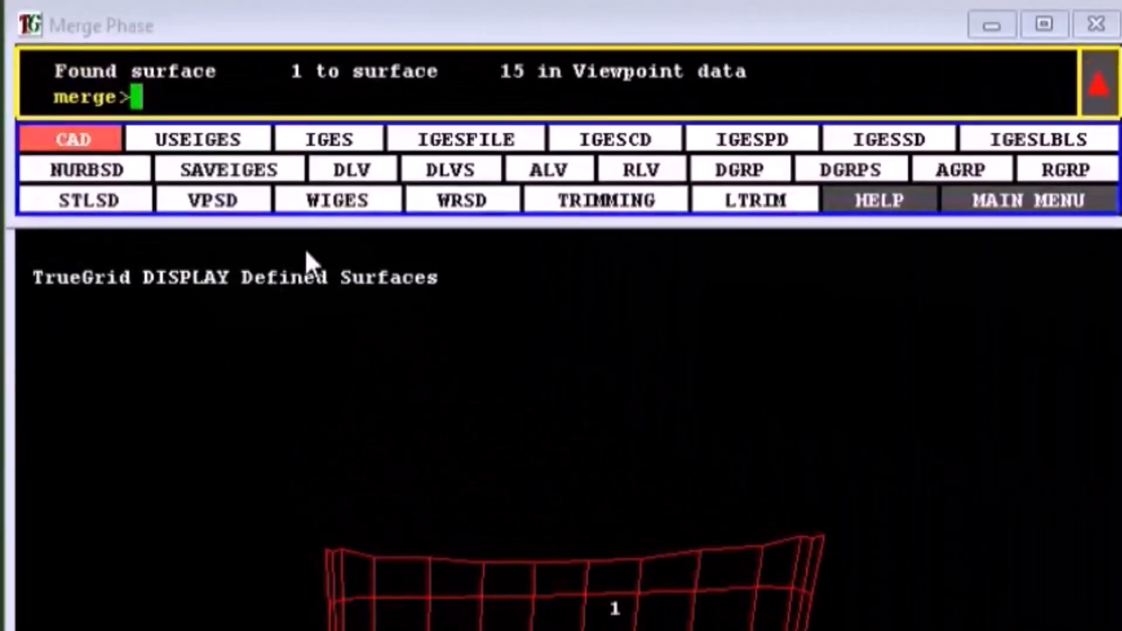
- Start a new block part with i-list 1 11, j-list 1 11 and k-list -1 as its index progression
left_click(1029, 200)
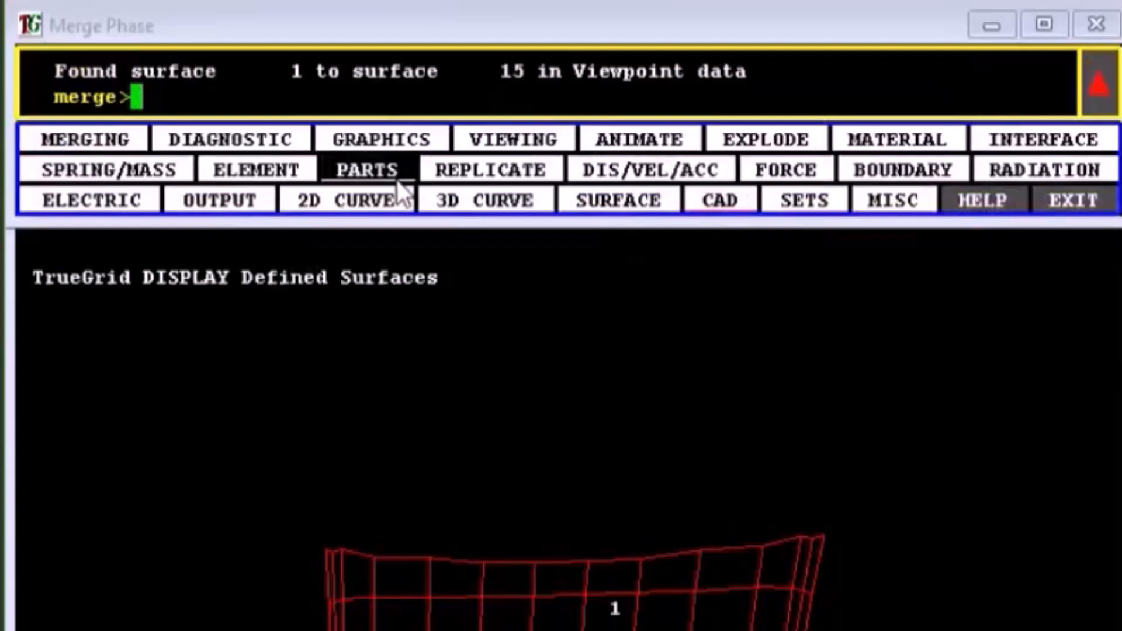
left_click(396, 181)
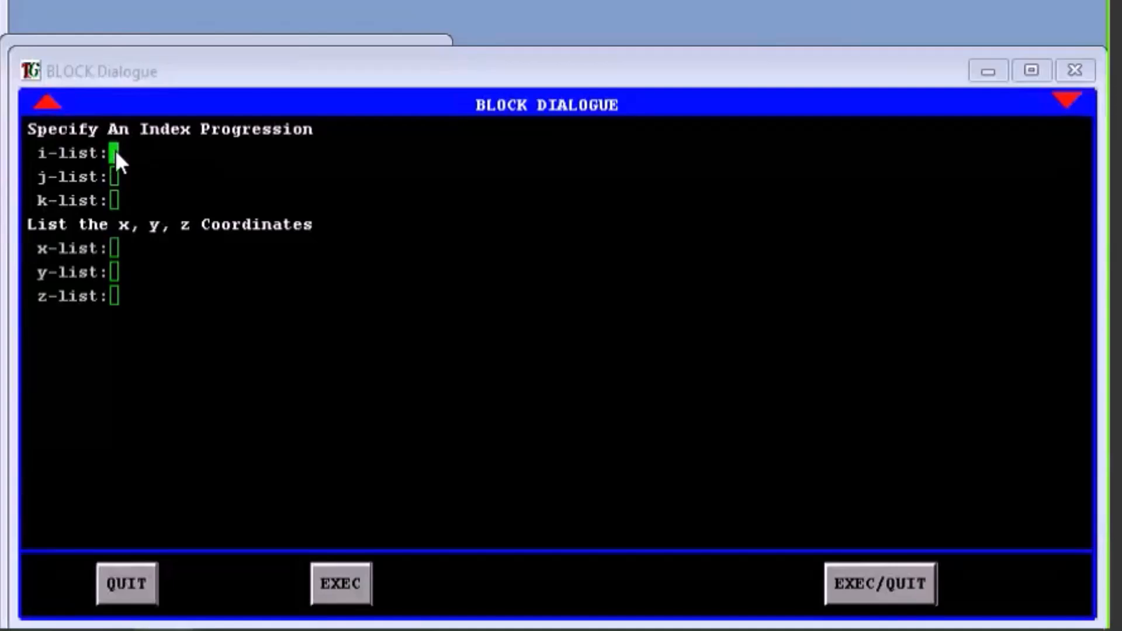
type("11")
key("Return")
type("1 11")
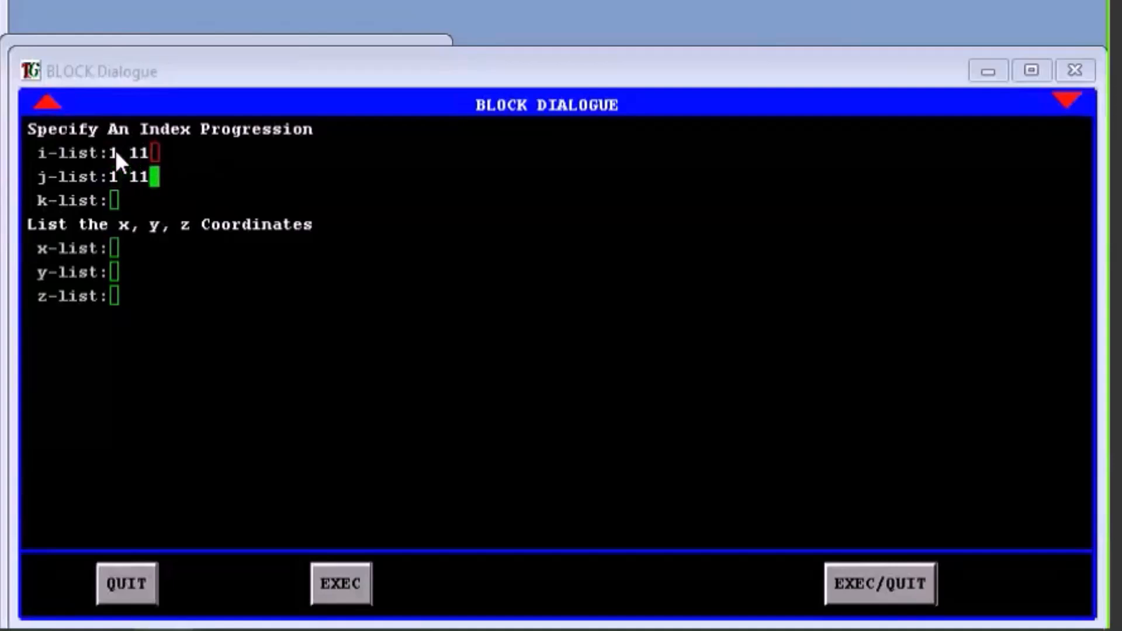
key("Return")
type("-1")
key("Return")
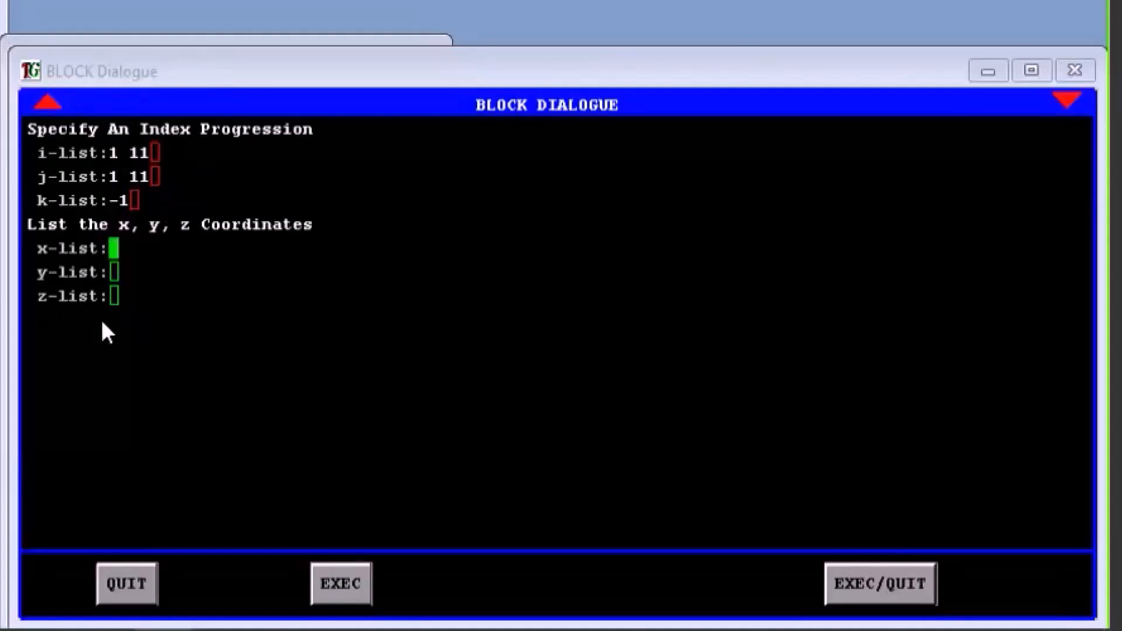
- Set the block's x-list to 0 0, y-list to 0 0 and z-list to 0, and create the part
type("0 0")
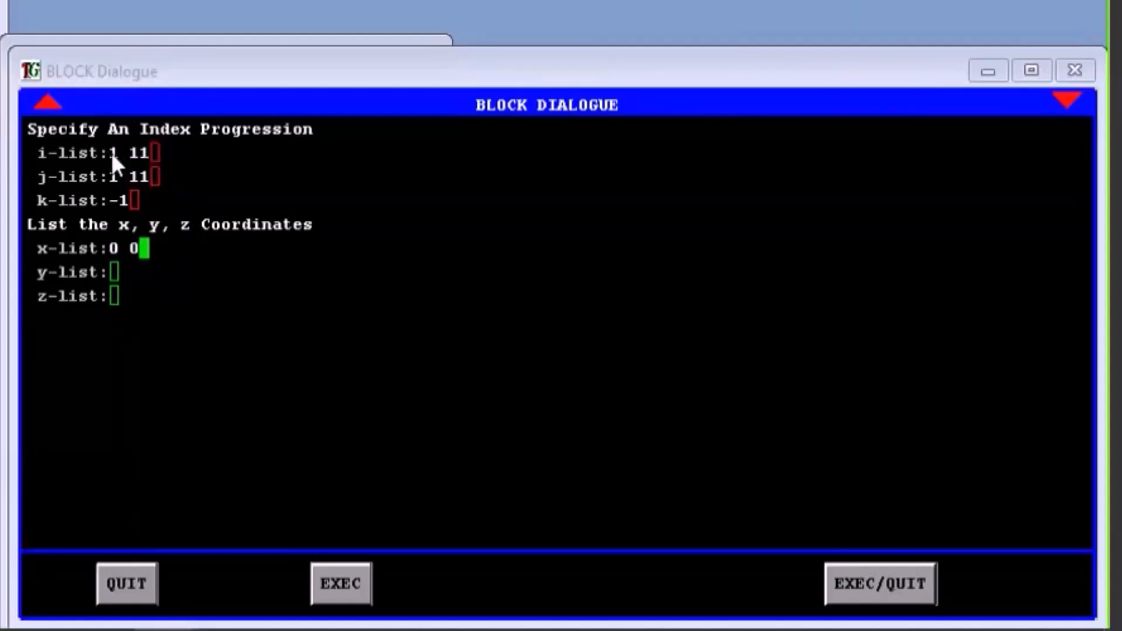
key("Return")
type("0 0")
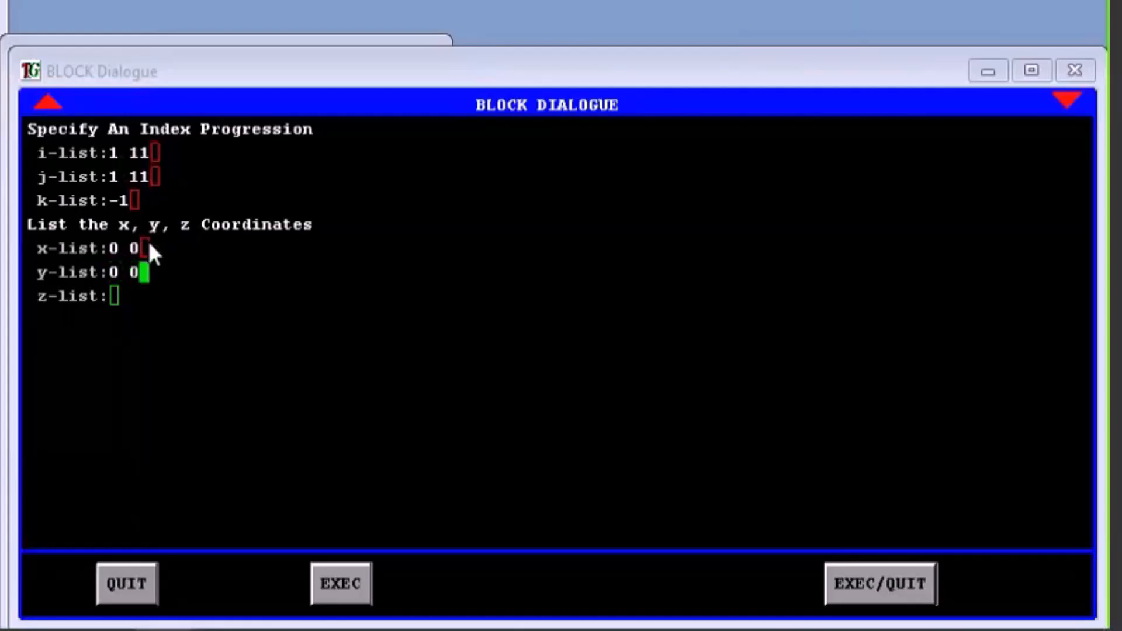
key("Return")
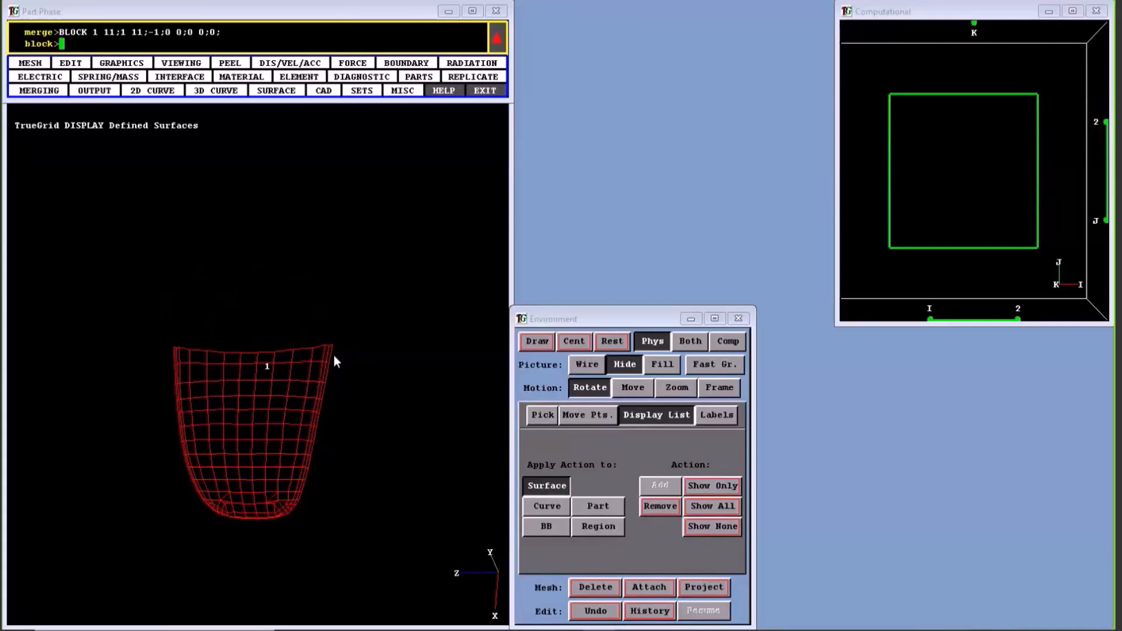
- Move the whole block region within the screen plane to the middle of the hood surface, about 4.36, -2.02, 0.42 in x, y, z
left_click(583, 415)
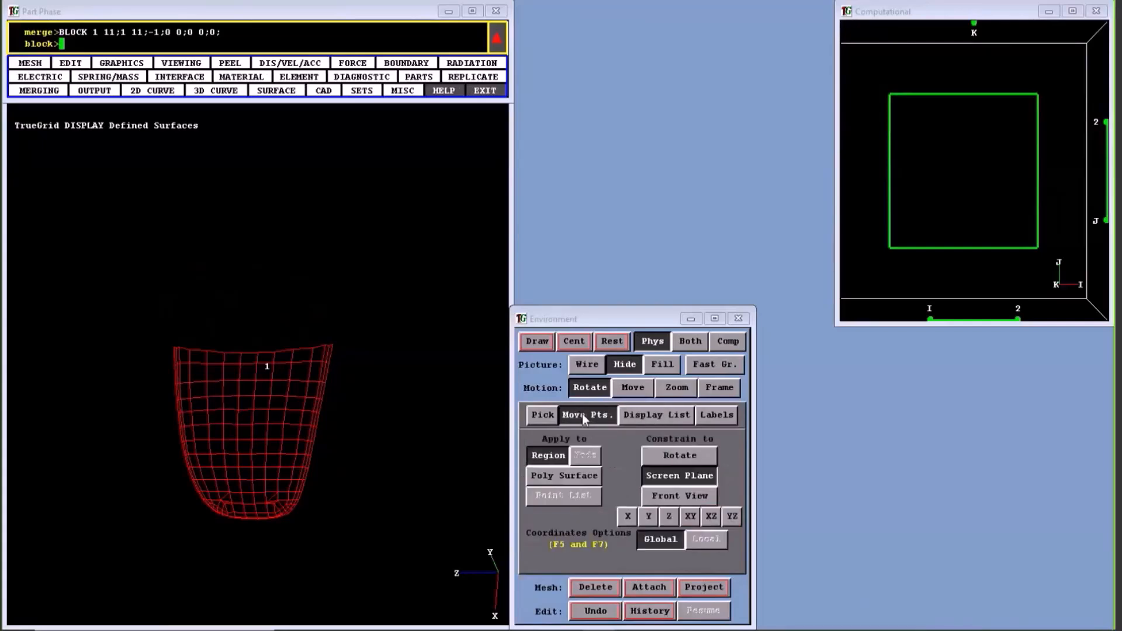
left_click_drag(901, 310, 1025, 308)
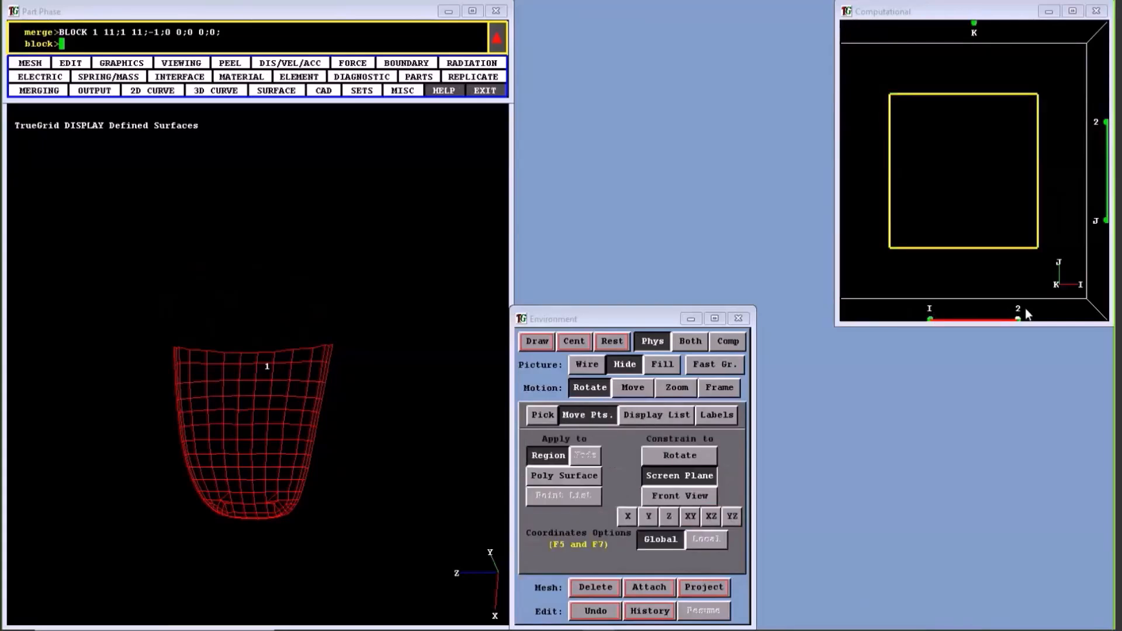
left_click_drag(241, 358, 278, 218)
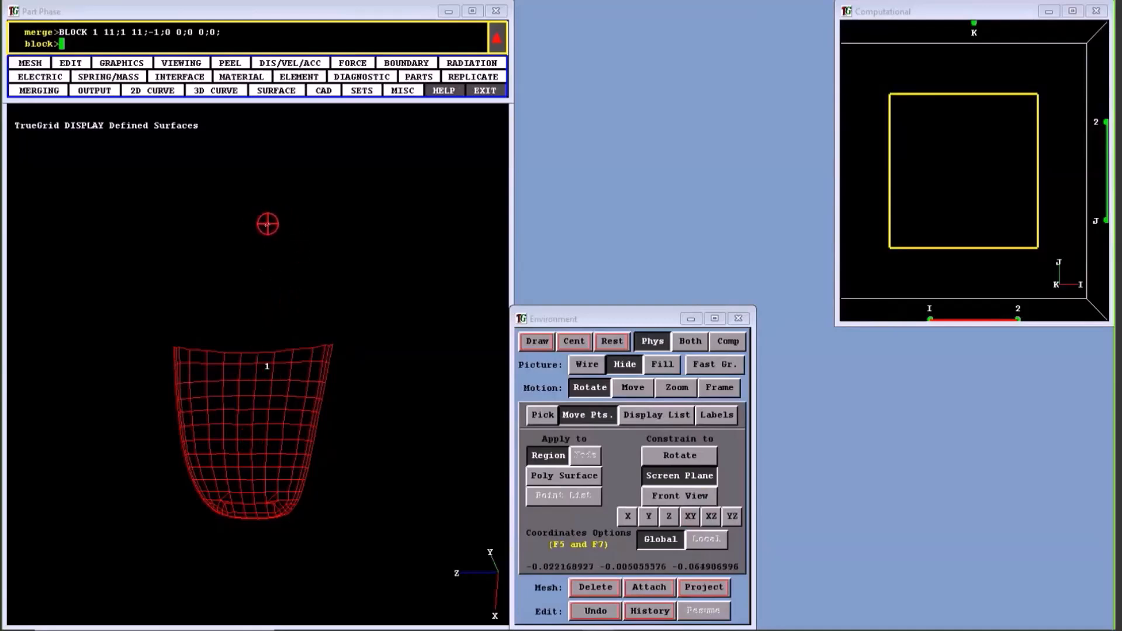
left_click_drag(266, 225, 255, 439)
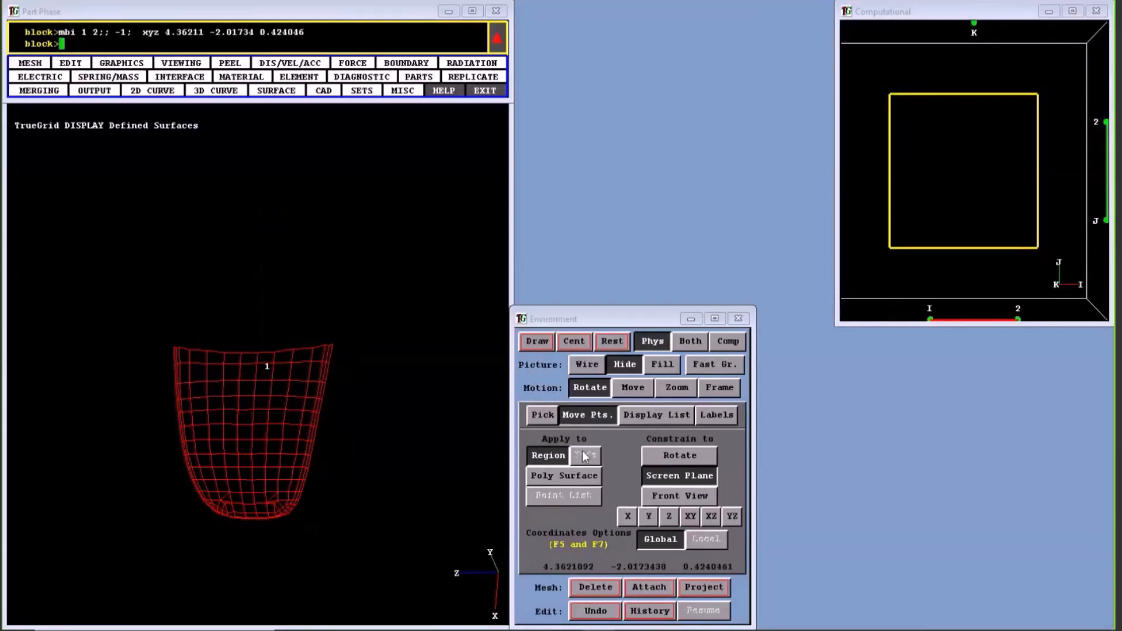
- Move the block's I=2 edge to the hood's negative Z side and its I=1 edge to the positive Z side
left_click_drag(987, 185, 1039, 182)
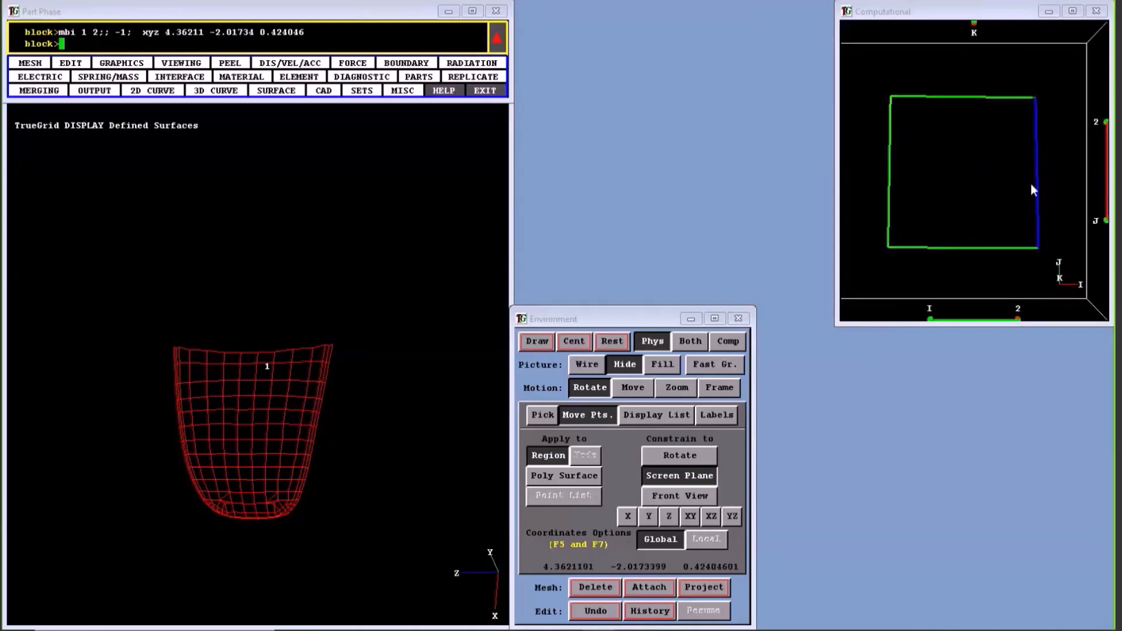
mouse_move(249, 436)
left_mouse_down()
mouse_move(264, 421)
mouse_move(296, 421)
mouse_move(311, 438)
left_mouse_up()
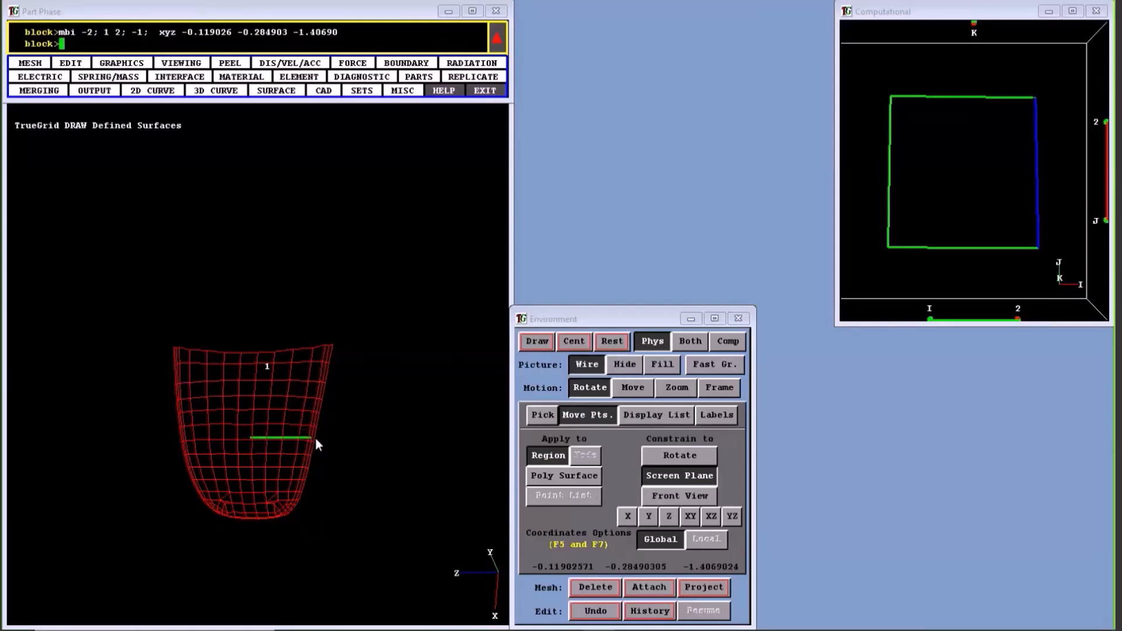
left_click_drag(889, 107, 897, 246)
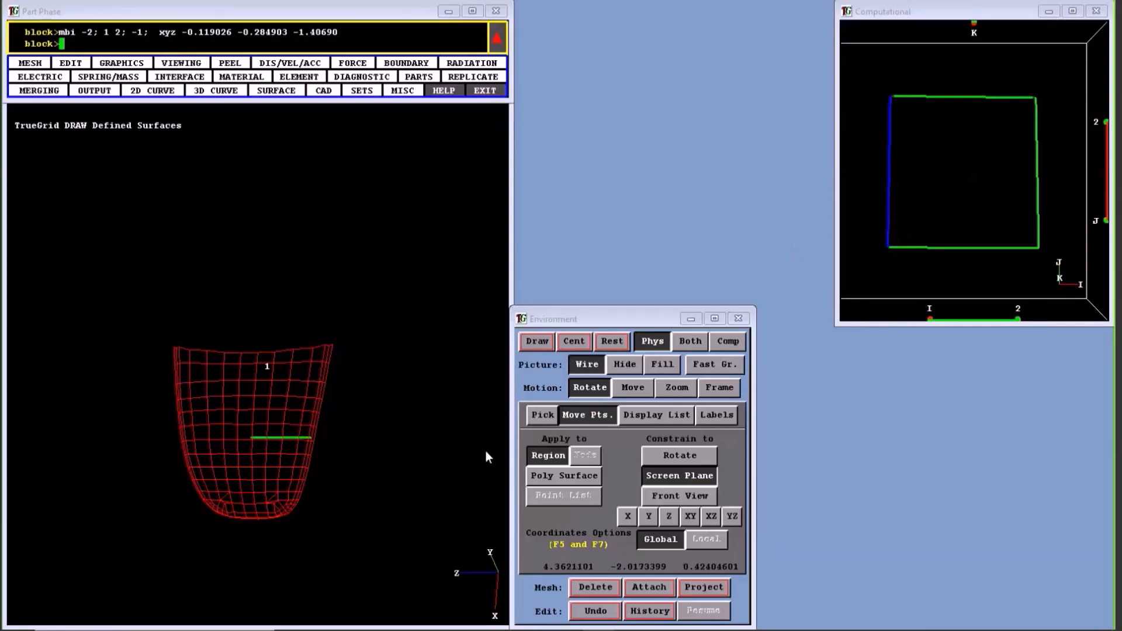
left_click_drag(243, 438, 178, 437)
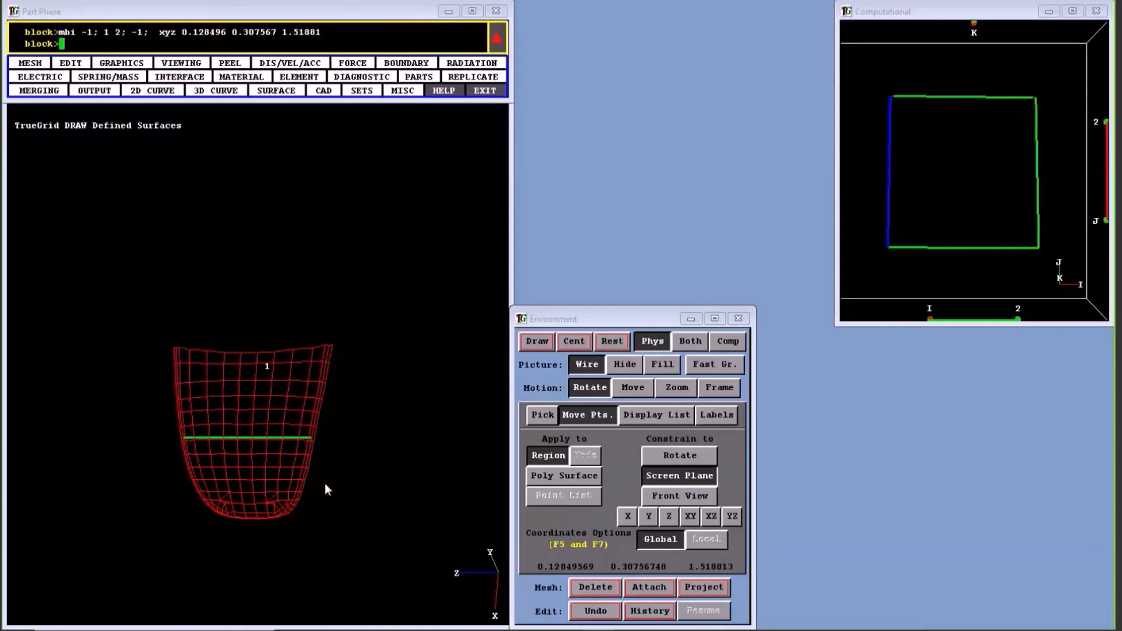
- Move the block's J=2 edge to the hood's wide rear end and its J=1 edge to the narrow front end
left_click(1002, 98)
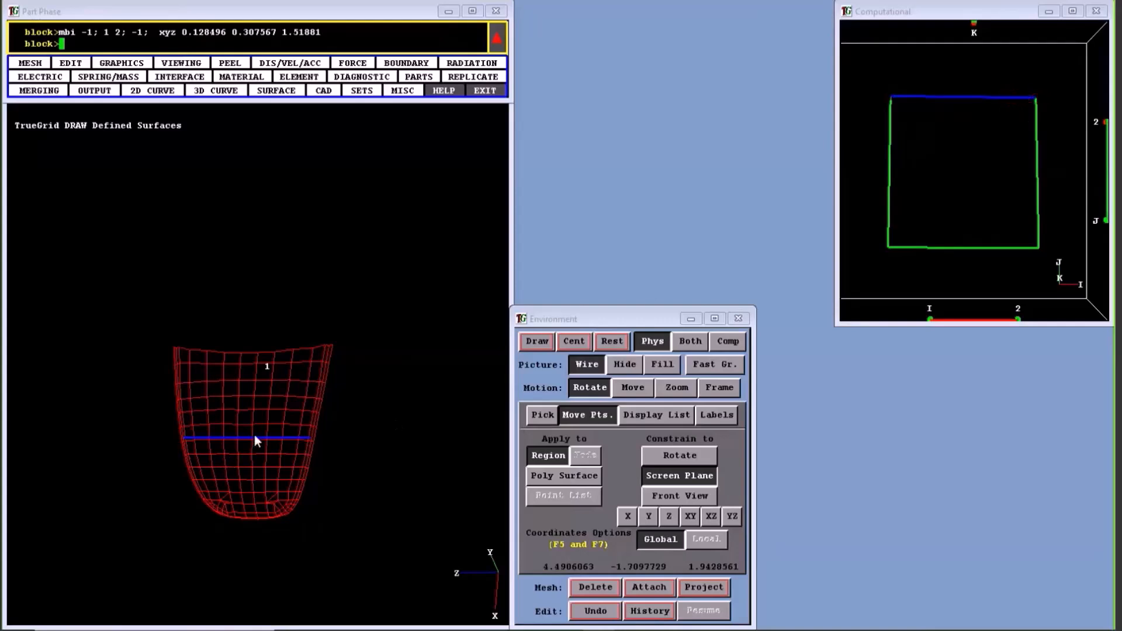
left_click_drag(247, 437, 259, 351)
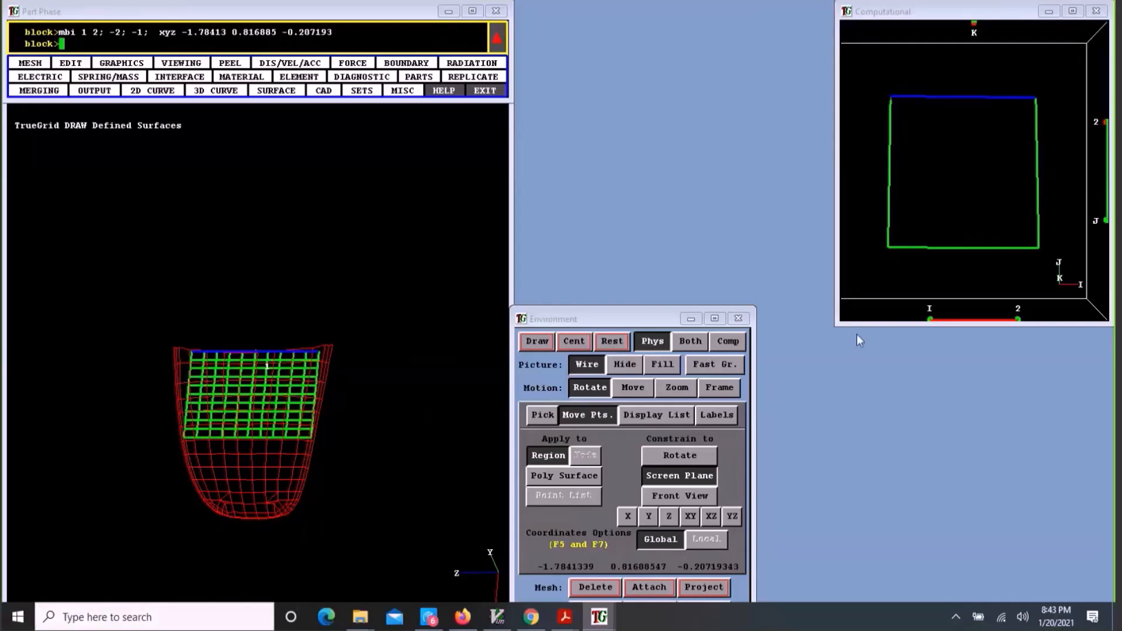
left_click(1022, 246)
left_click_drag(251, 440, 251, 519)
- From a side view, move the whole block mesh up onto the hood surface by about 1.05, 1.94, -0.04 in x, y, z
middle_click_drag(253, 509, 324, 335)
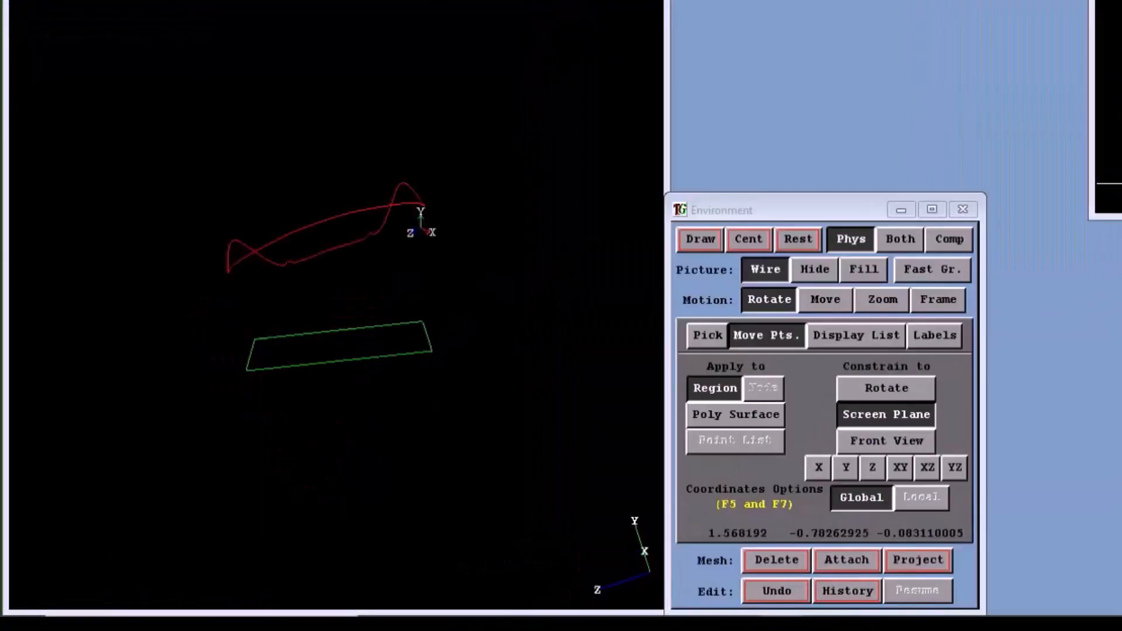
middle_click_drag(421, 225, 748, 111)
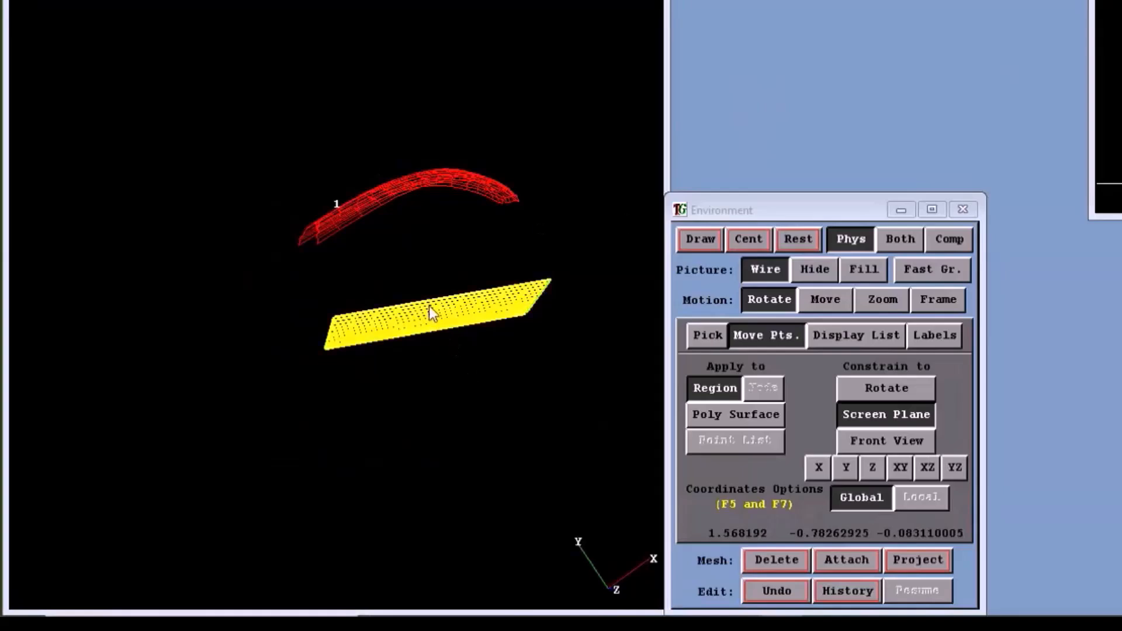
left_click_drag(439, 325, 420, 193)
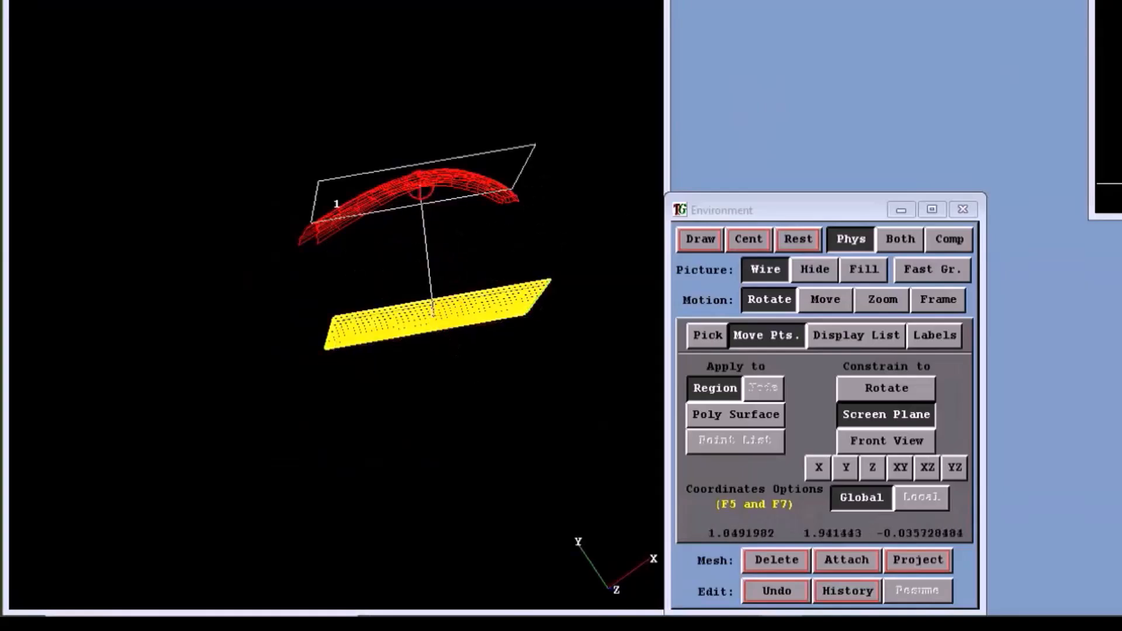
- Pick hood surface 1 and project the whole block mesh onto it
middle_click_drag(255, 541, 526, 450)
middle_click_drag(655, 537, 667, 469)
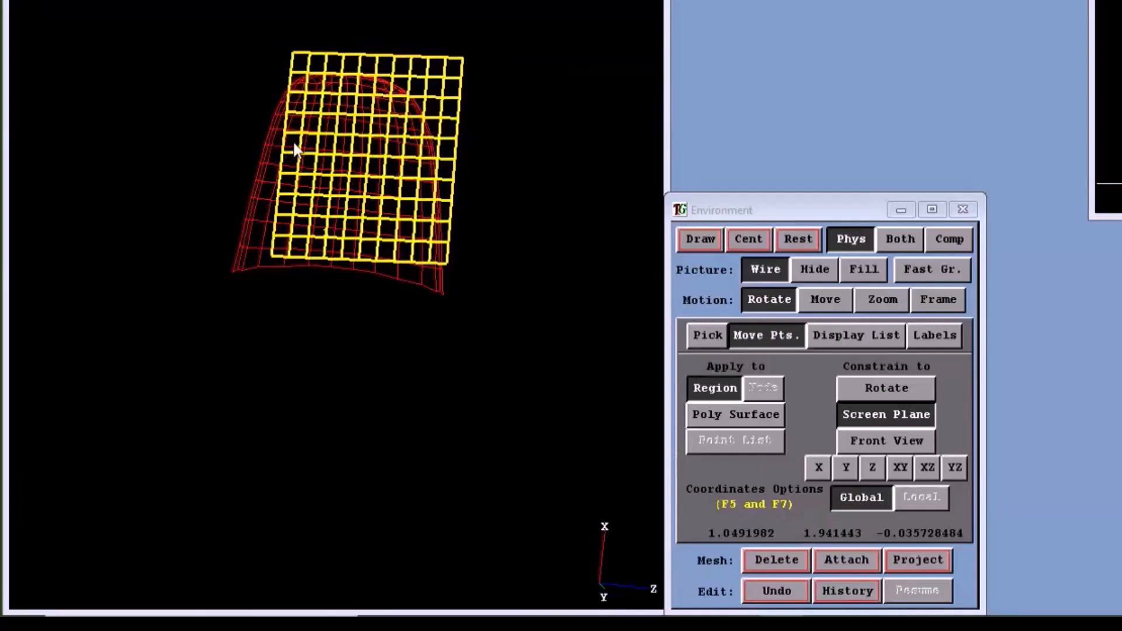
left_click(707, 336)
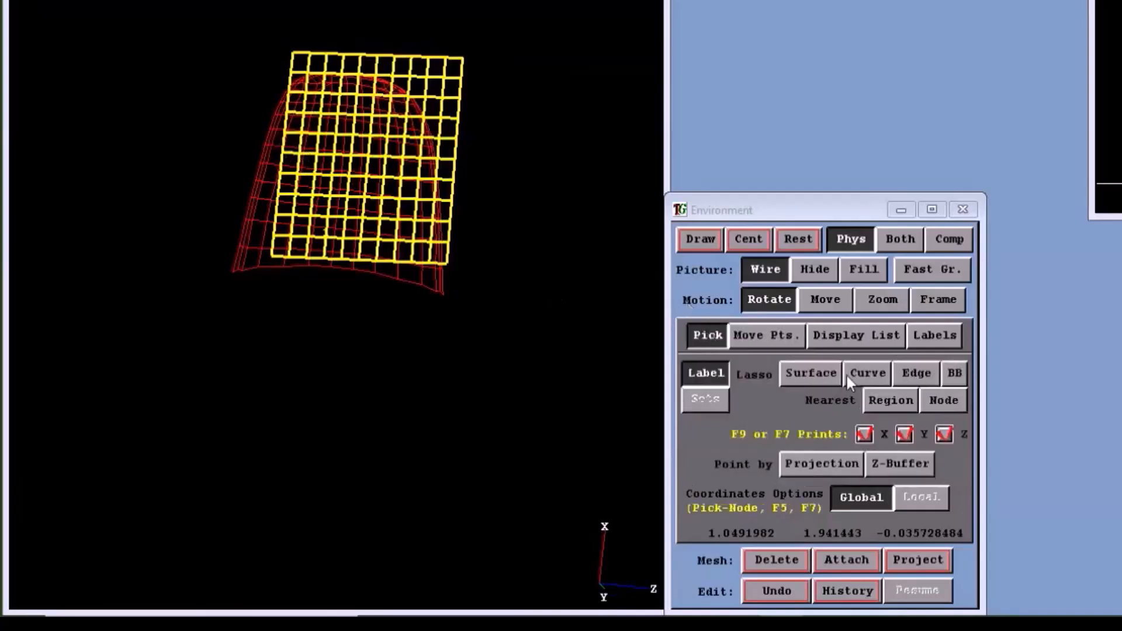
left_click(819, 374)
left_click(908, 559)
left_click_drag(506, 286, 438, 383)
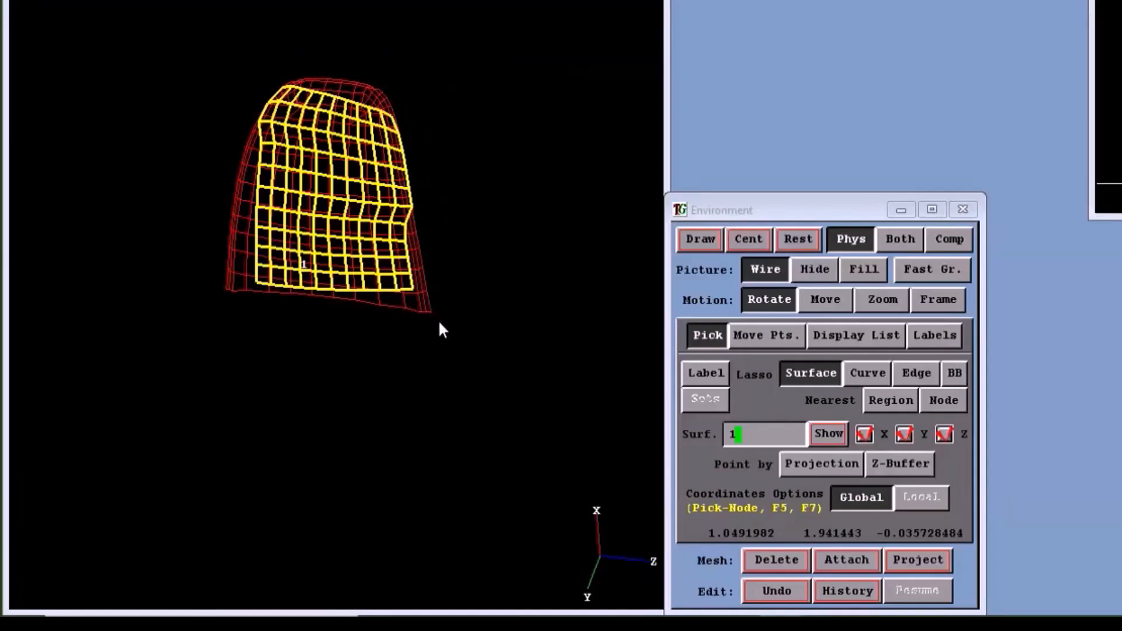
middle_click_drag(439, 322, 434, 326)
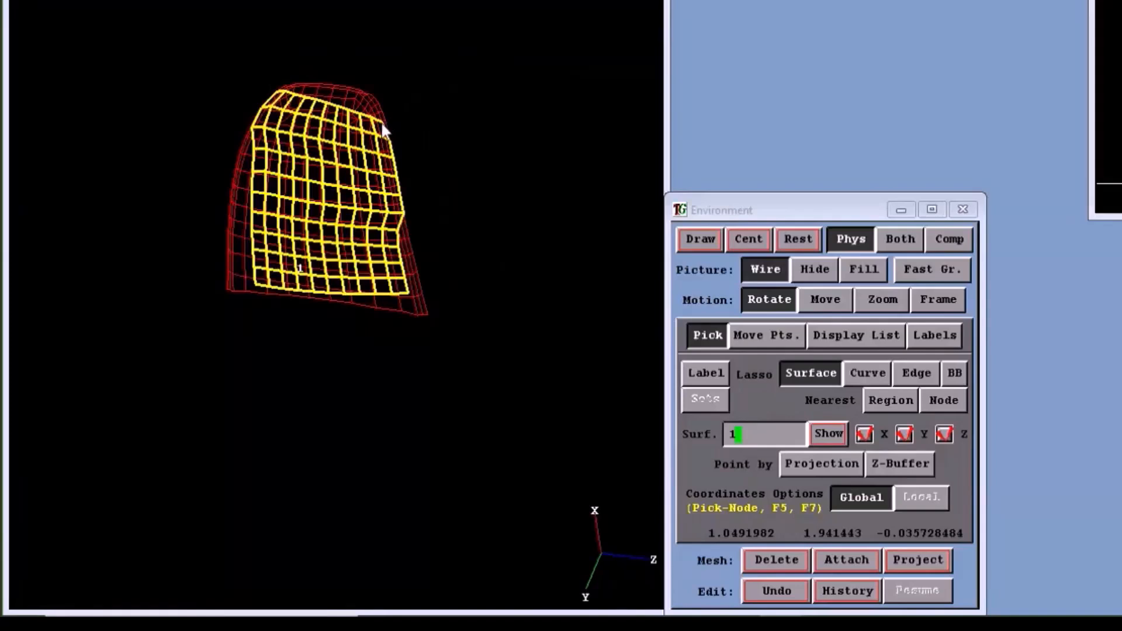
- Deselect the region and move the mesh's two J=2 corner vertices onto the hood's rear corners within the screen plane
left_click(382, 125)
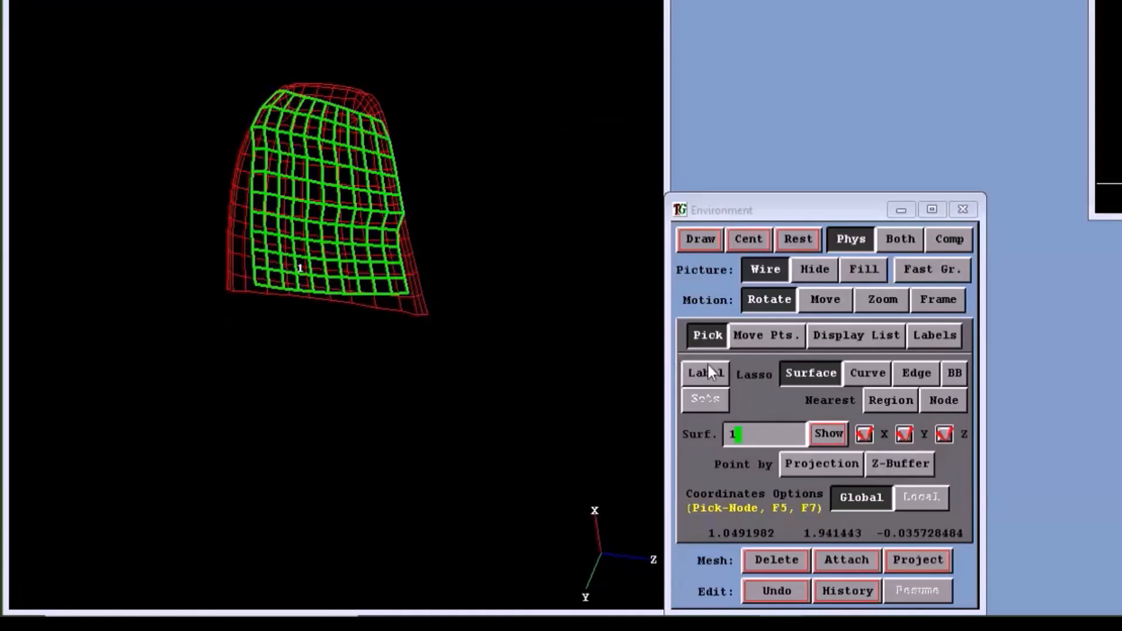
left_click(764, 336)
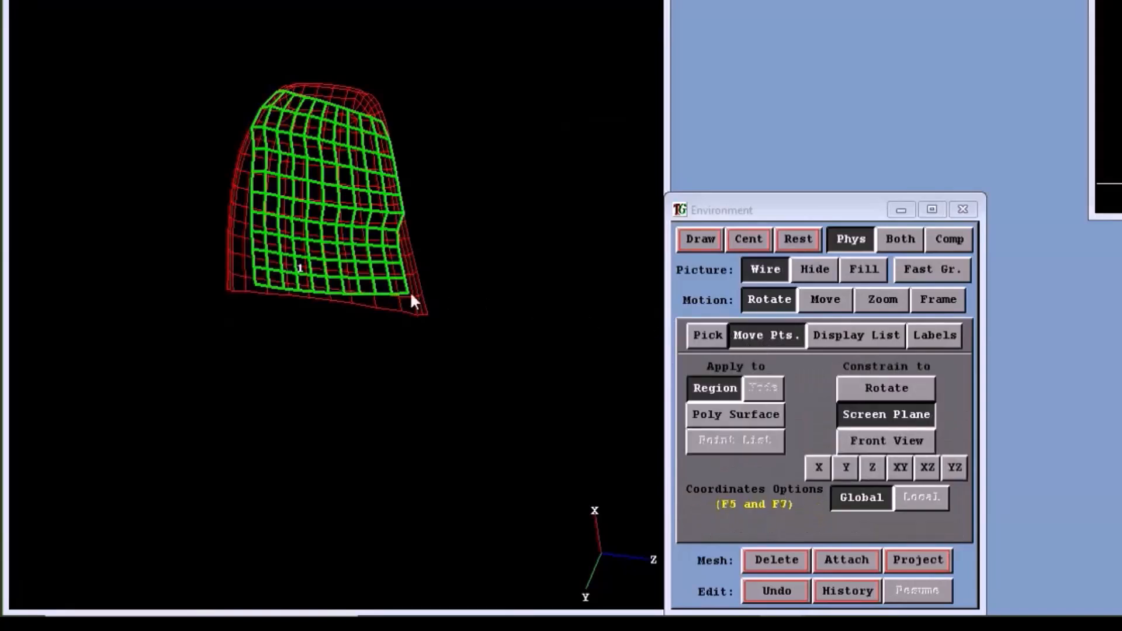
left_click_drag(409, 292, 446, 333)
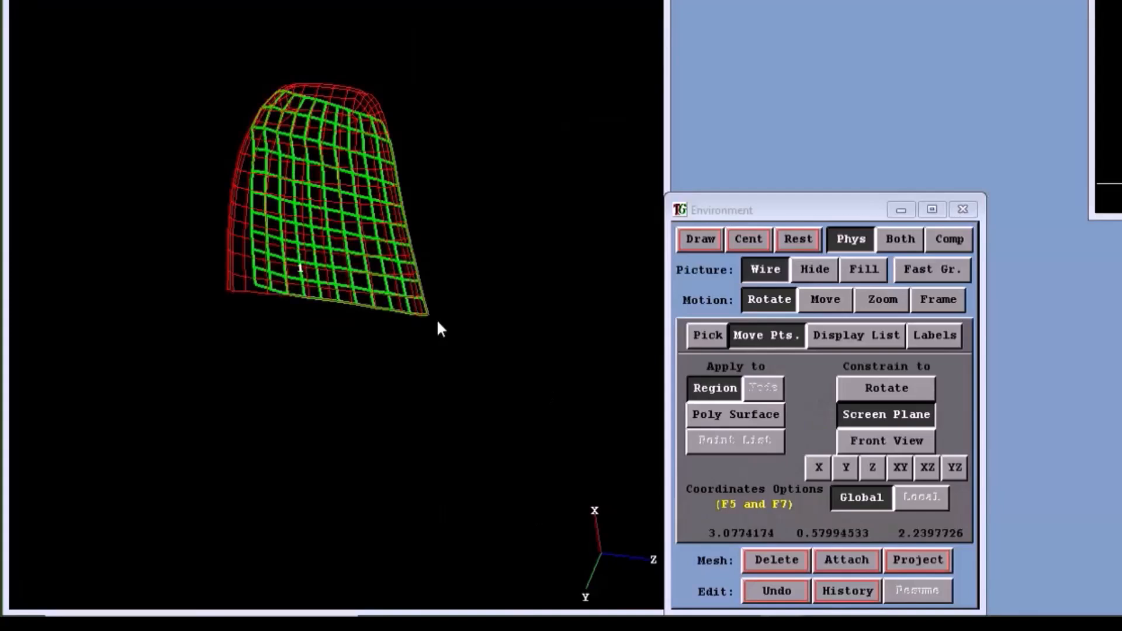
mouse_move(409, 331)
left_mouse_down()
mouse_move(439, 100)
mouse_move(469, 115)
mouse_move(388, 163)
mouse_move(458, 244)
mouse_move(462, 268)
left_mouse_up()
left_click_drag(288, 301, 234, 356)
- Label the hood's surface edges and pick edges 1.4 and 1.2 along its front to examine the segments they cover
left_click_drag(502, 296, 403, 405)
left_click(938, 299)
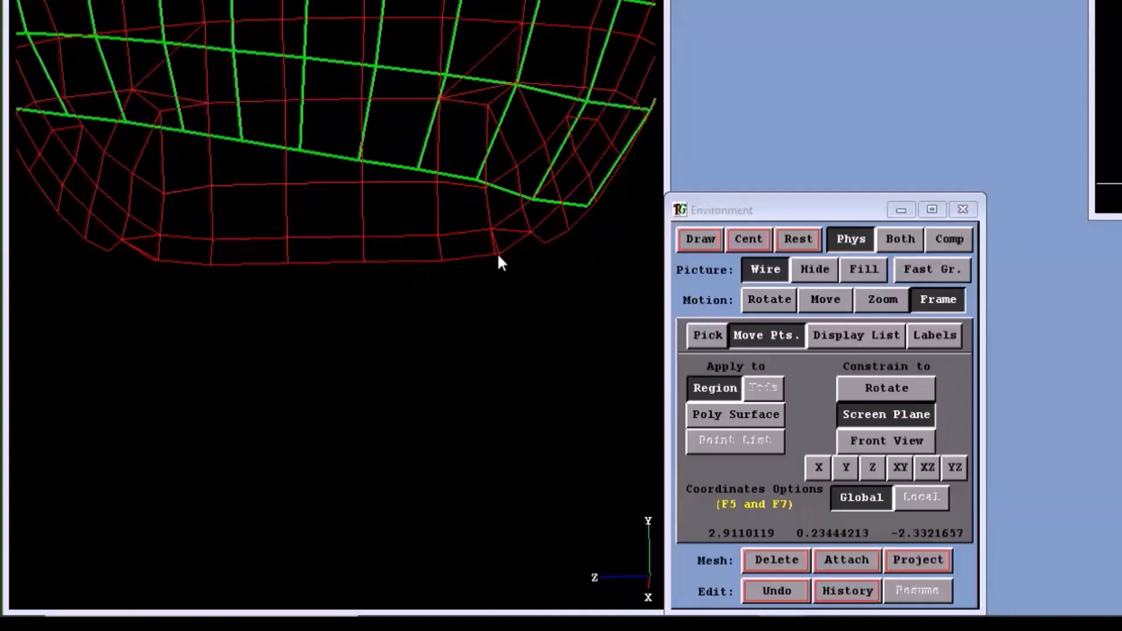
left_click_drag(445, 175, 590, 308)
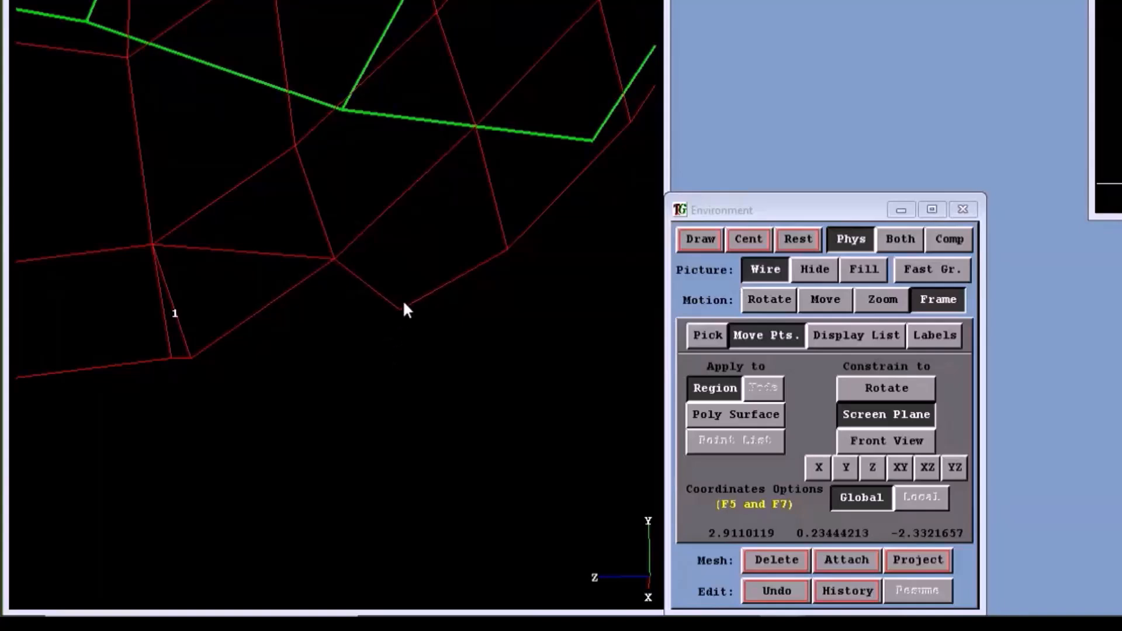
left_click(738, 238)
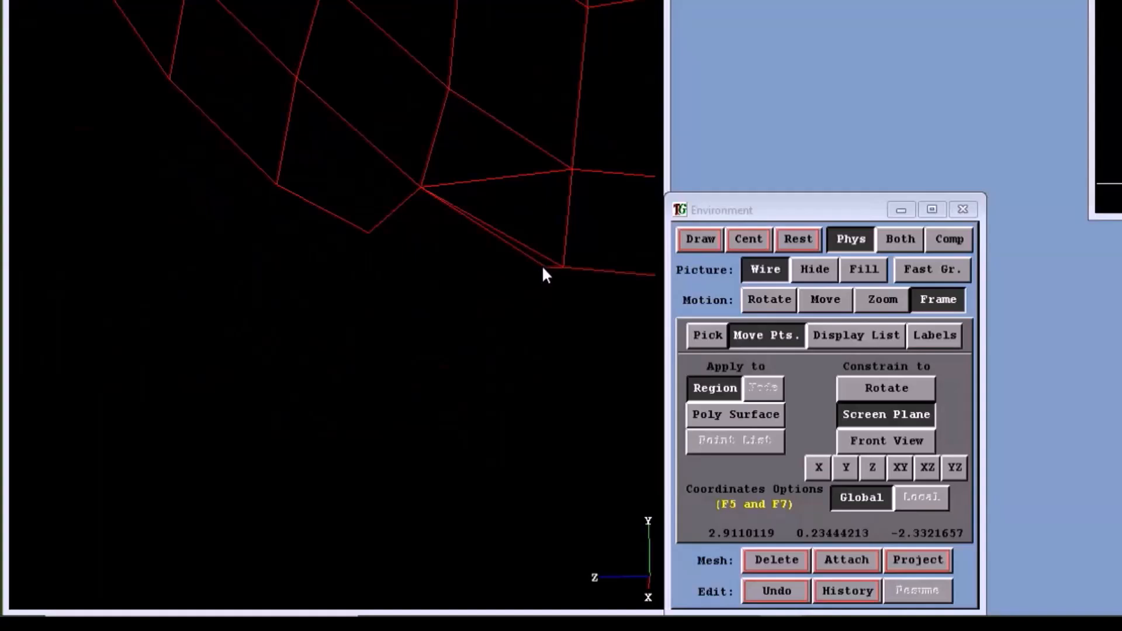
left_click(750, 239)
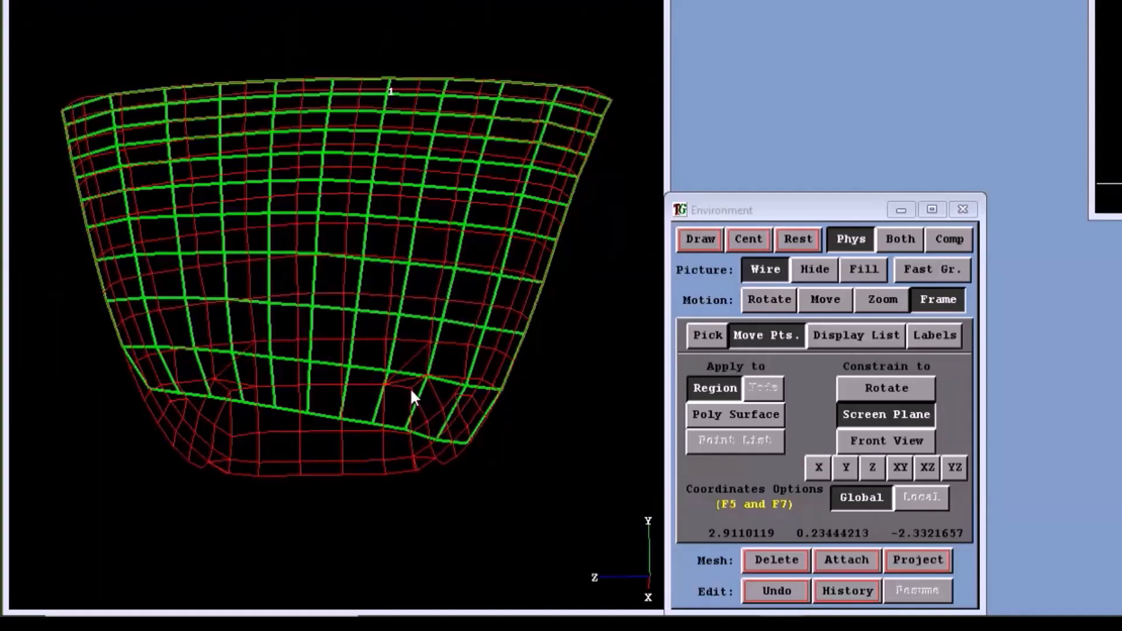
left_click(942, 337)
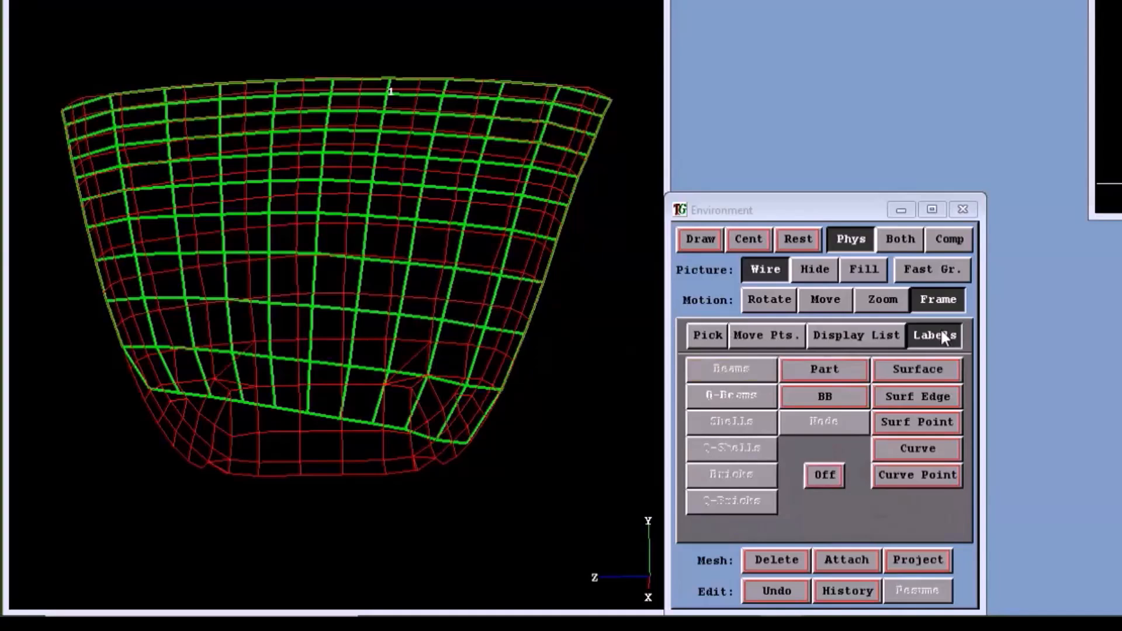
left_click(931, 397)
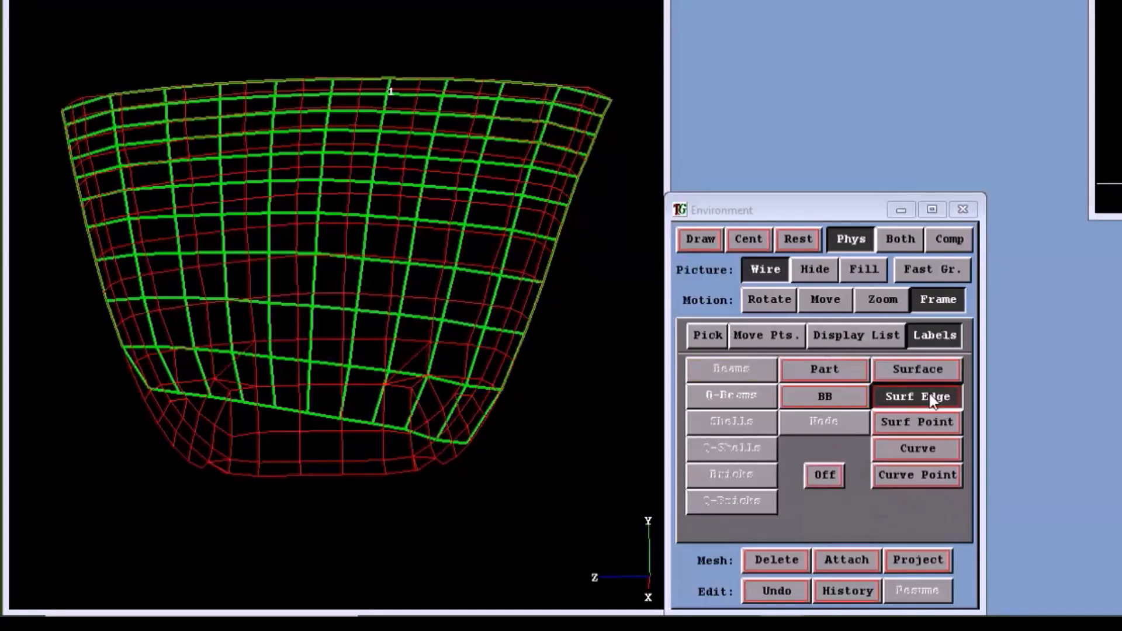
left_click(708, 336)
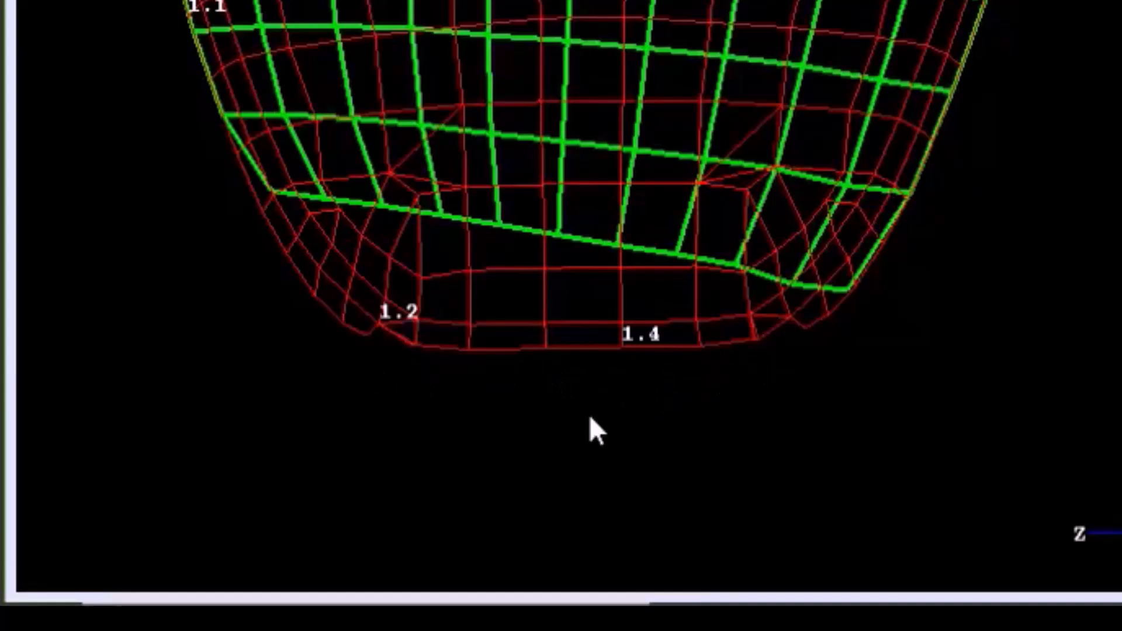
left_click(637, 330)
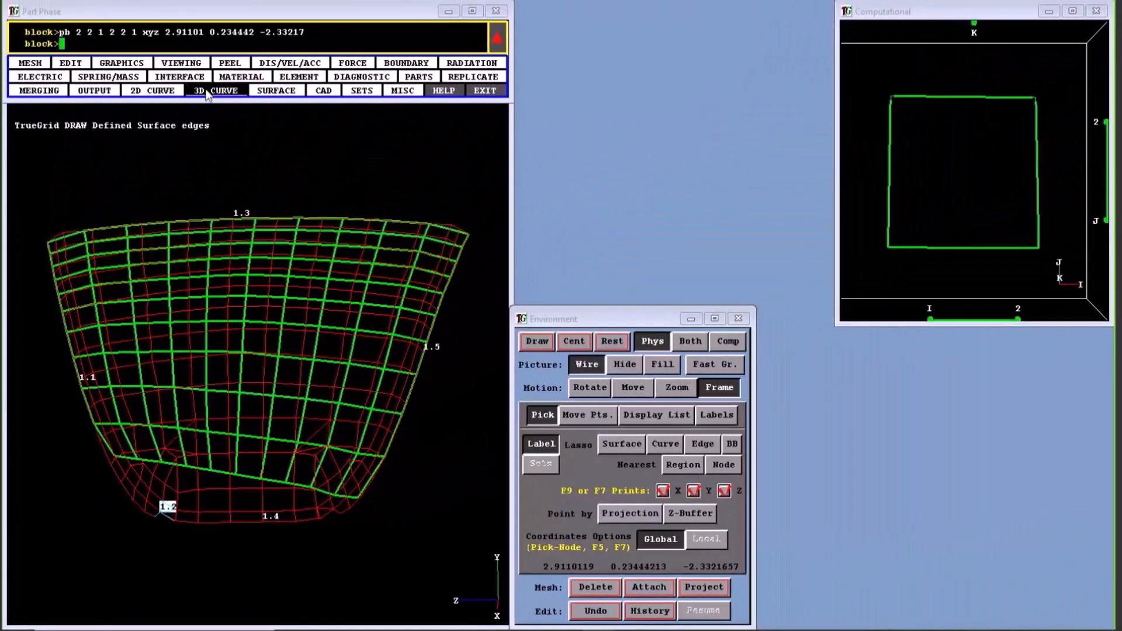
- Start defining 3D curve 1, beginning with surface edge 1.4 along the hood's front
left_click(208, 94)
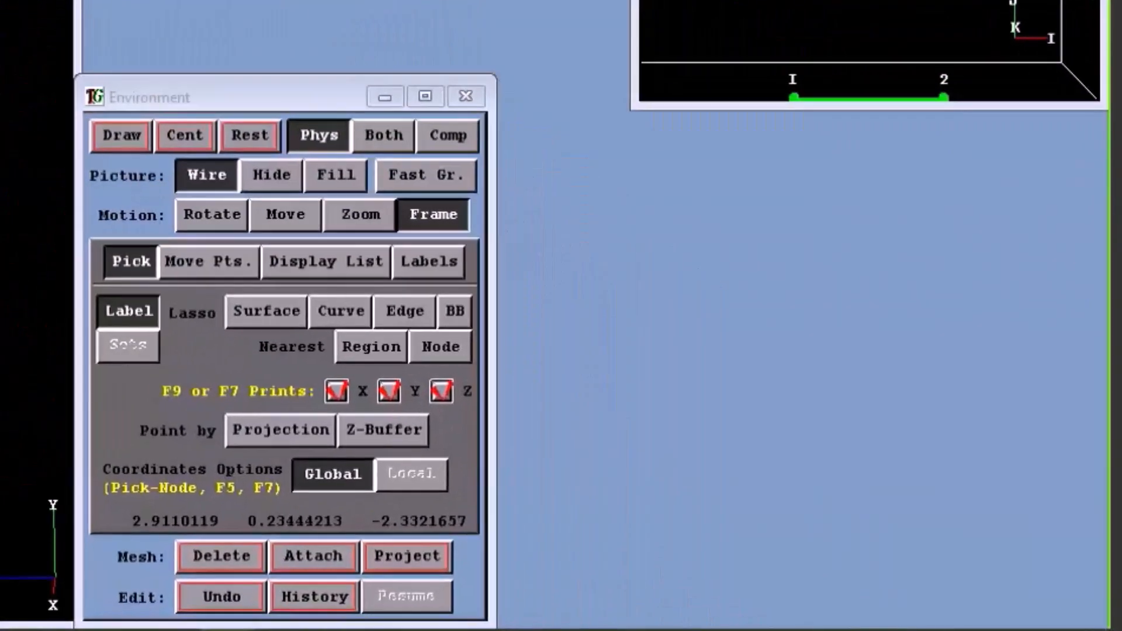
left_click(96, 77)
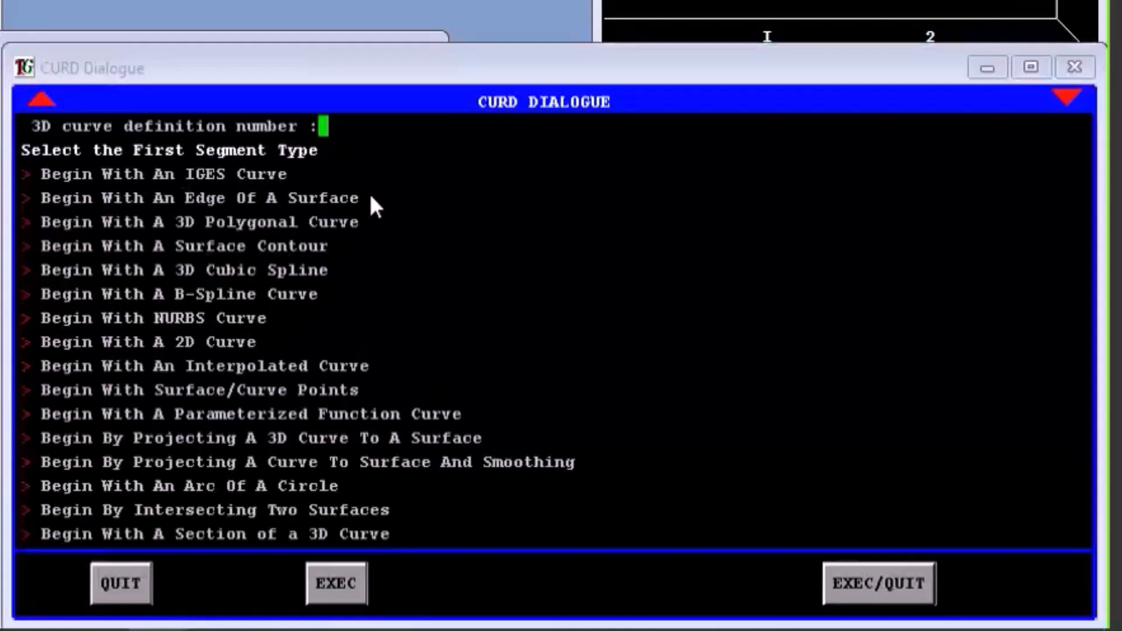
type("1")
left_click(211, 197)
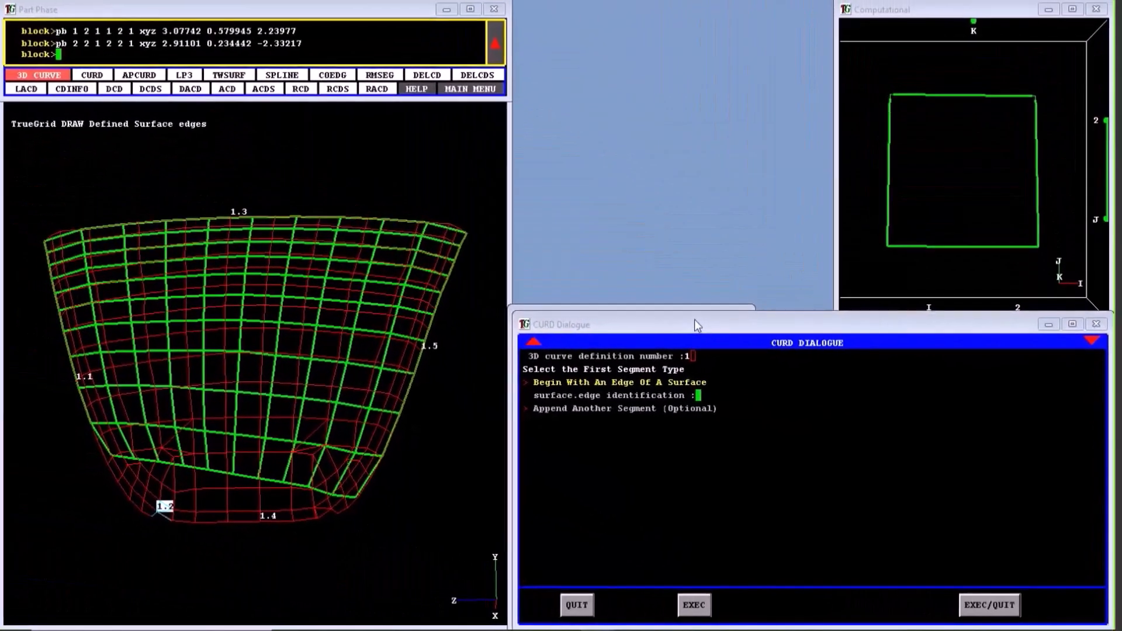
left_click_drag(696, 326, 686, 6)
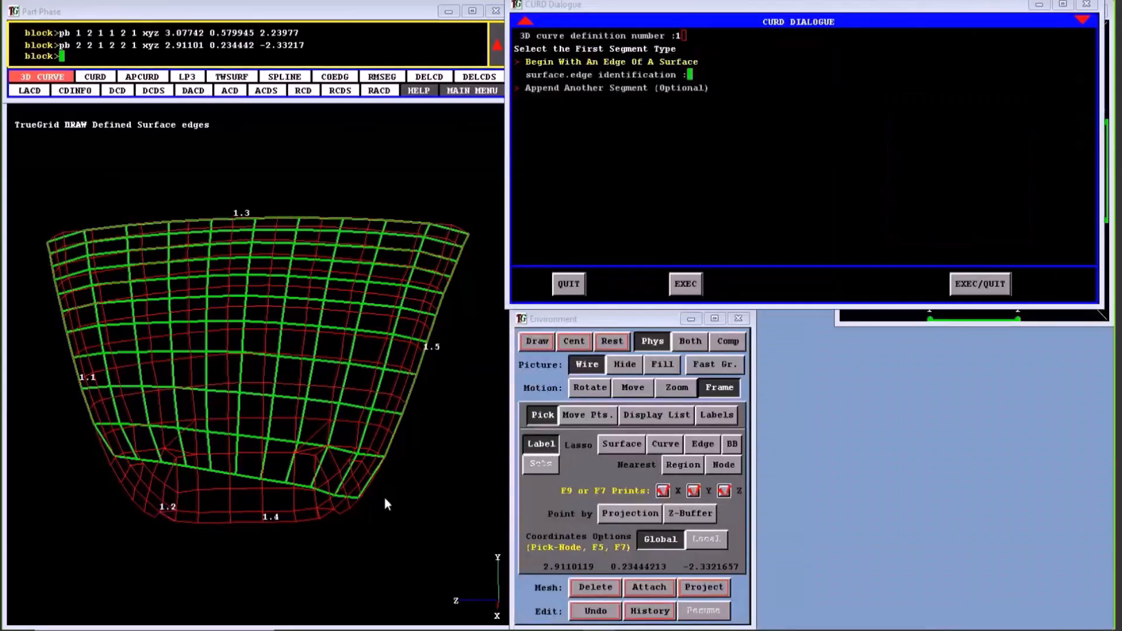
left_click(317, 542)
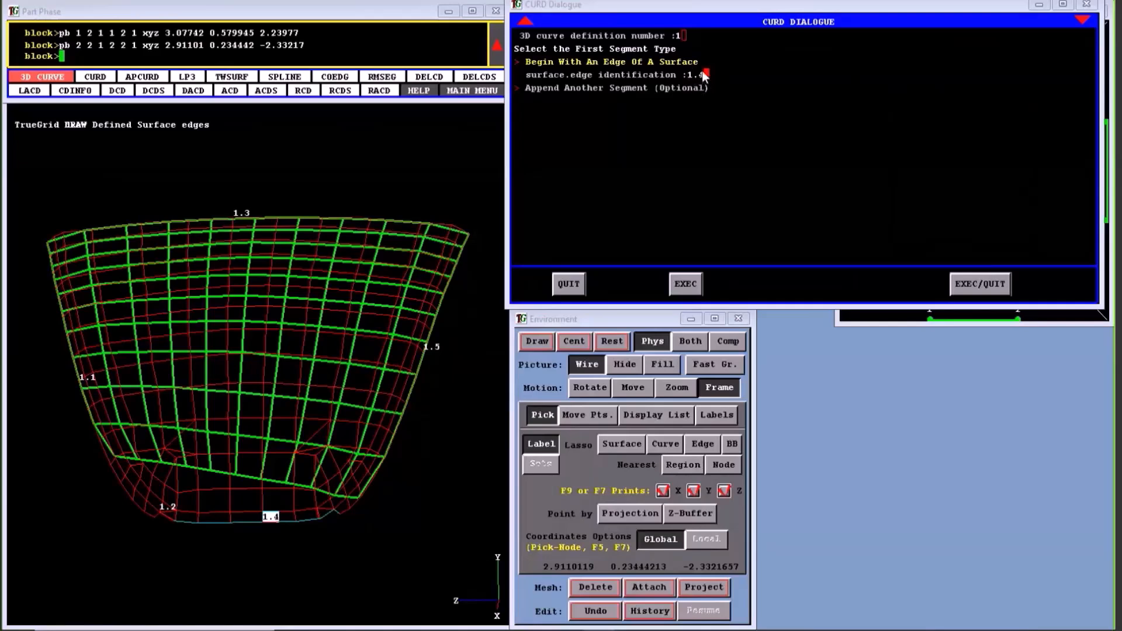
- Append surface edge 1.2 as the second segment of 3D curve 1 and create the curve
left_click(593, 88)
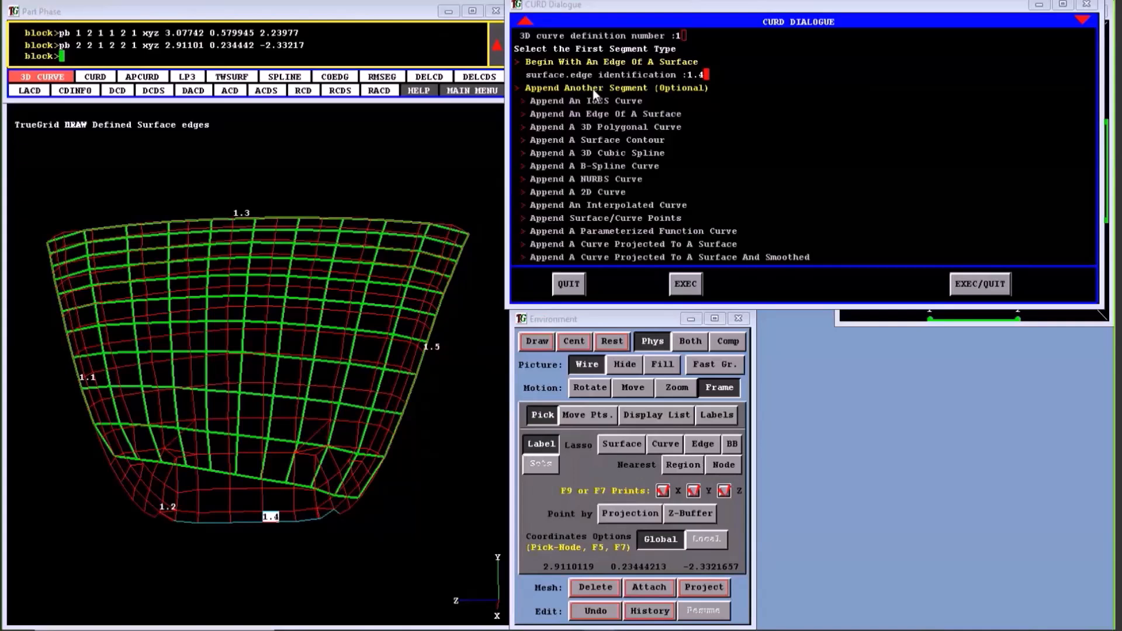
left_click(636, 114)
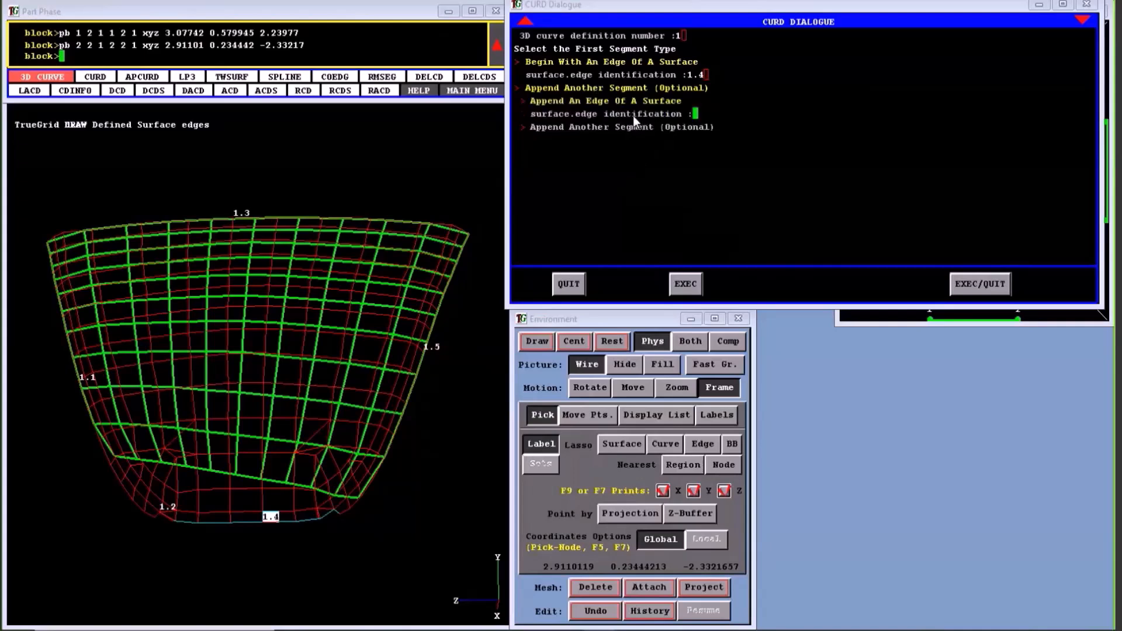
left_click(168, 508)
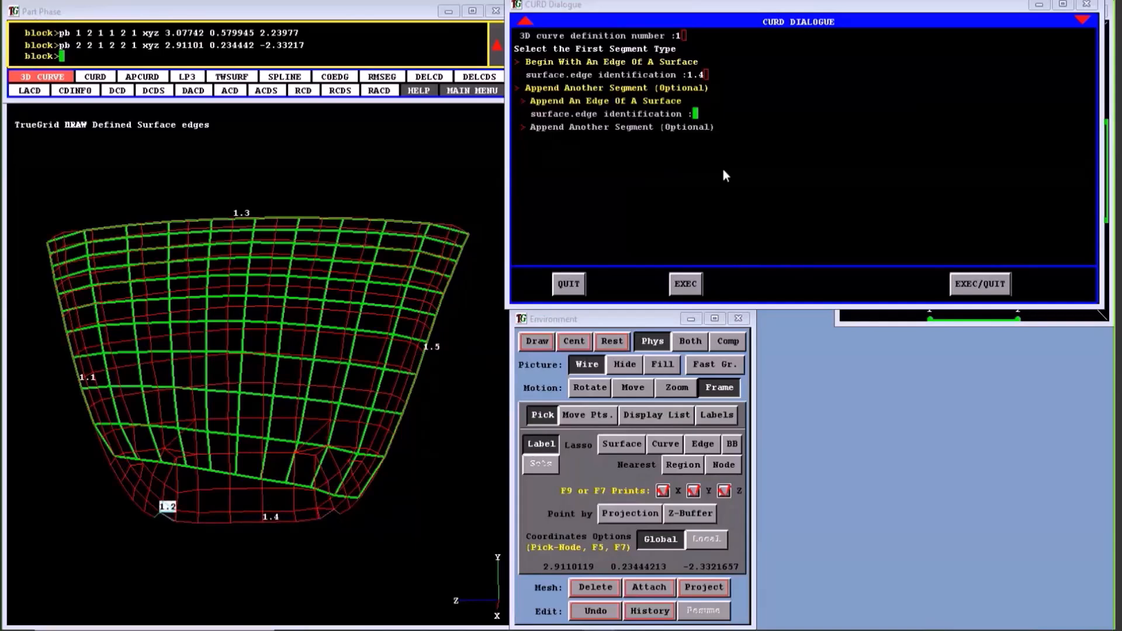
type("1.2")
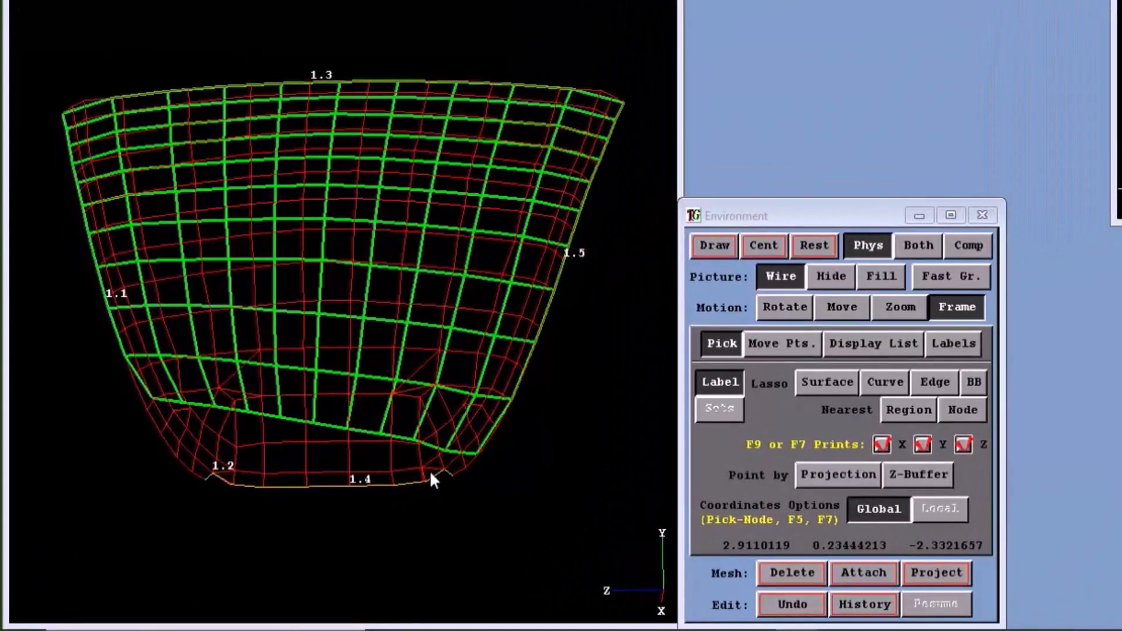
- Label the defined curves, select the mesh's front edge between its two corner vertices and attach it to curve 1
left_click(958, 343)
left_click(928, 458)
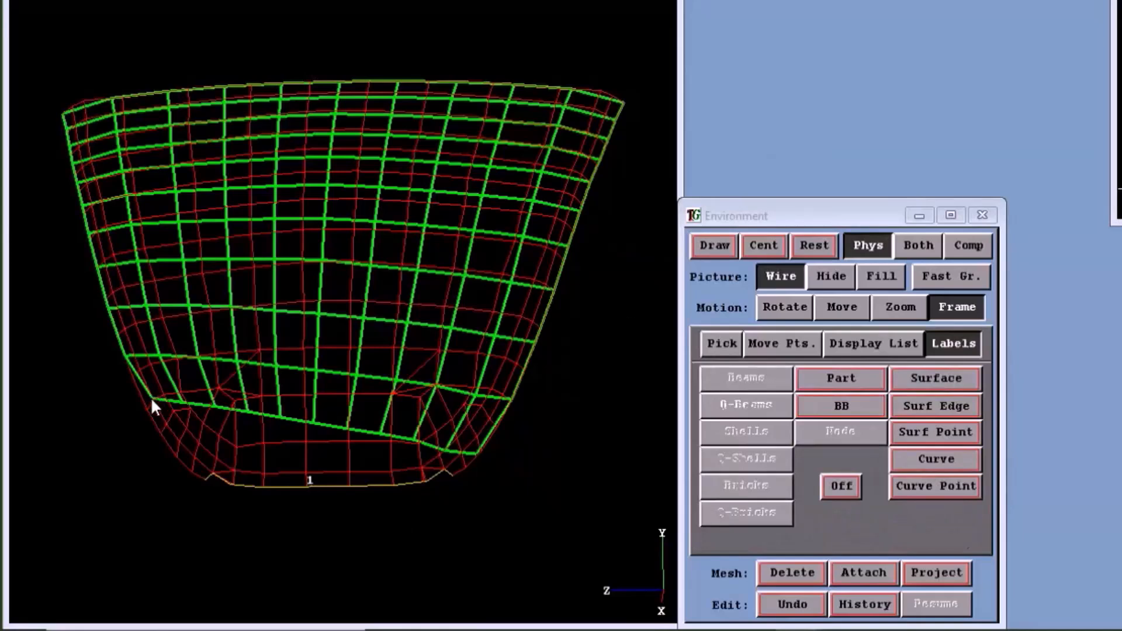
left_click(469, 462)
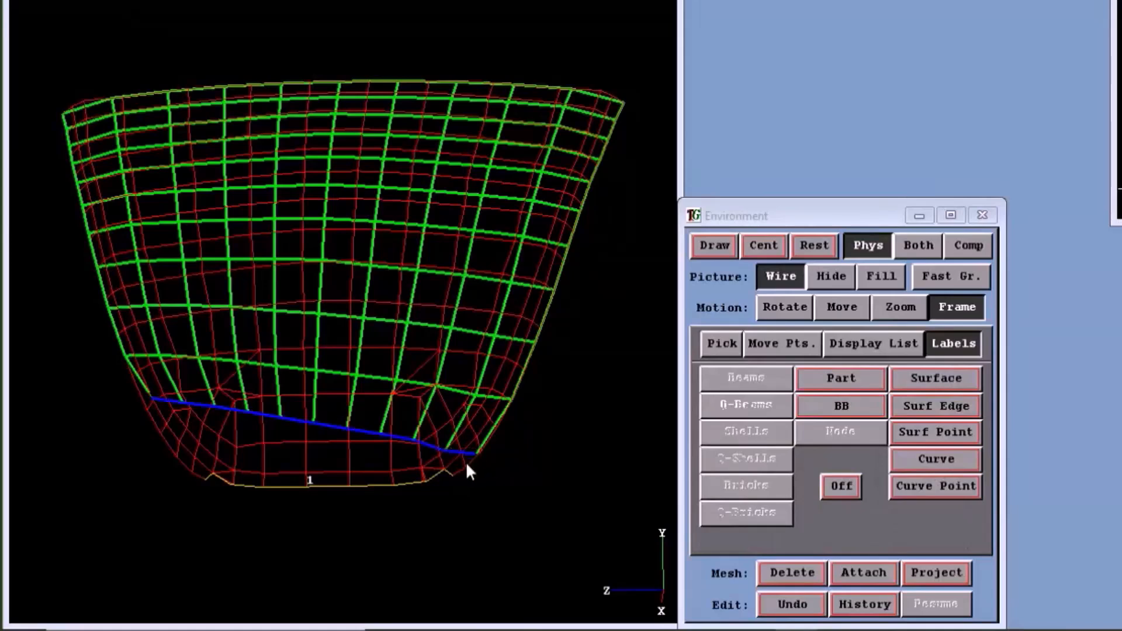
left_click(720, 342)
left_click(898, 384)
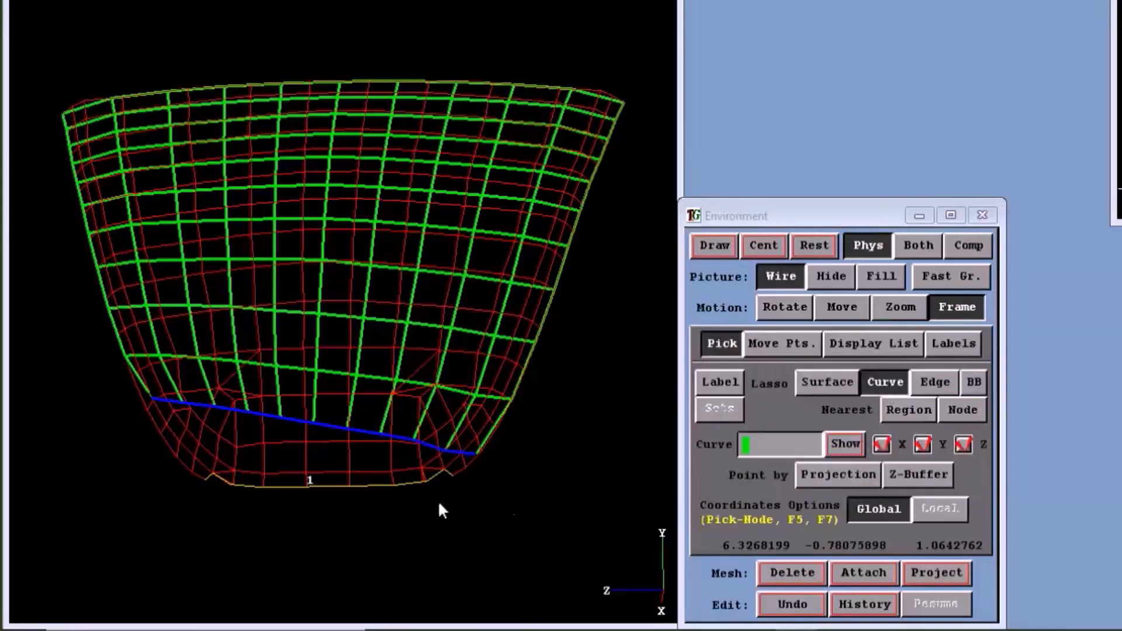
left_click(324, 487)
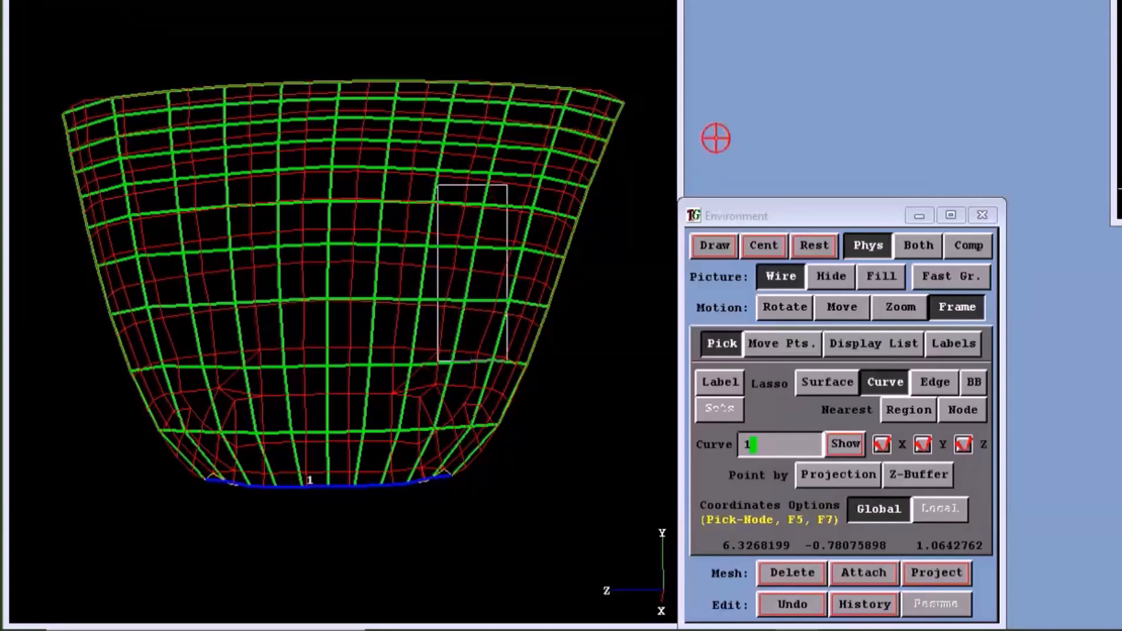
- Examine how the attached mesh fits the hood surface overall and at a rear corner, and clear the selection
left_click(784, 307)
mouse_move(462, 393)
left_mouse_down()
mouse_move(541, 234)
mouse_move(378, 432)
mouse_move(395, 410)
left_mouse_up()
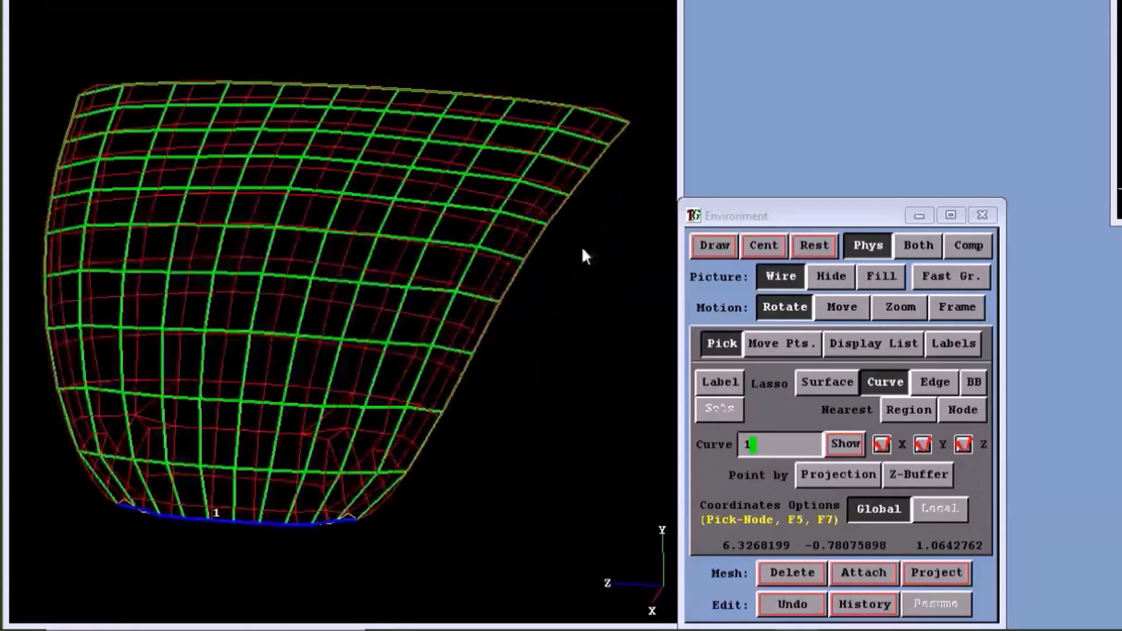
left_click(950, 309)
left_click_drag(544, 76, 644, 185)
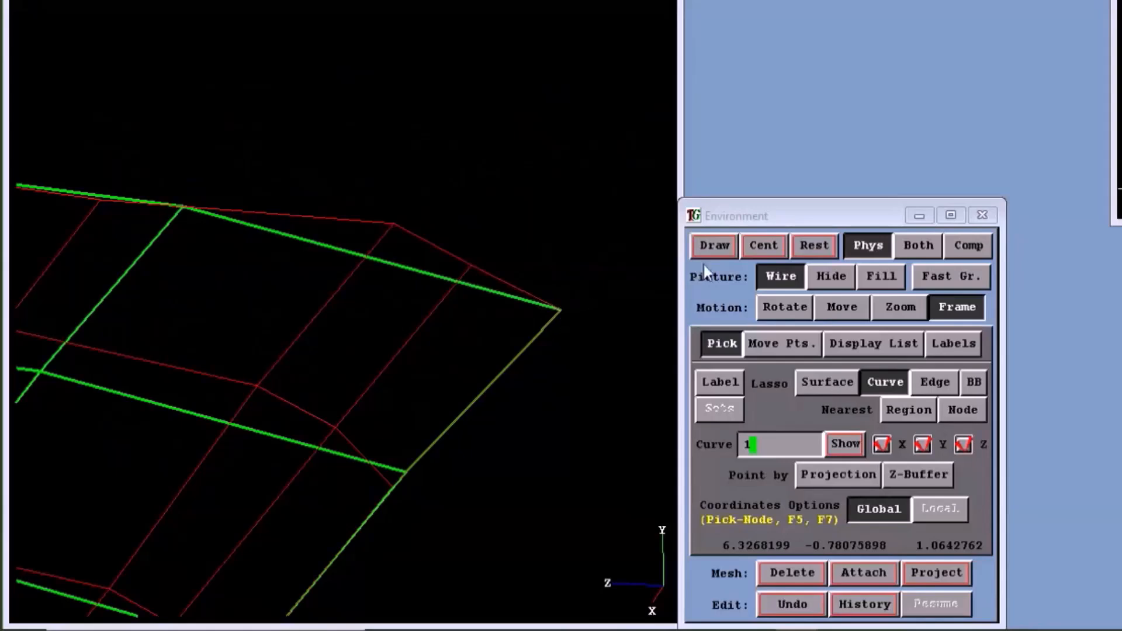
left_click(764, 246)
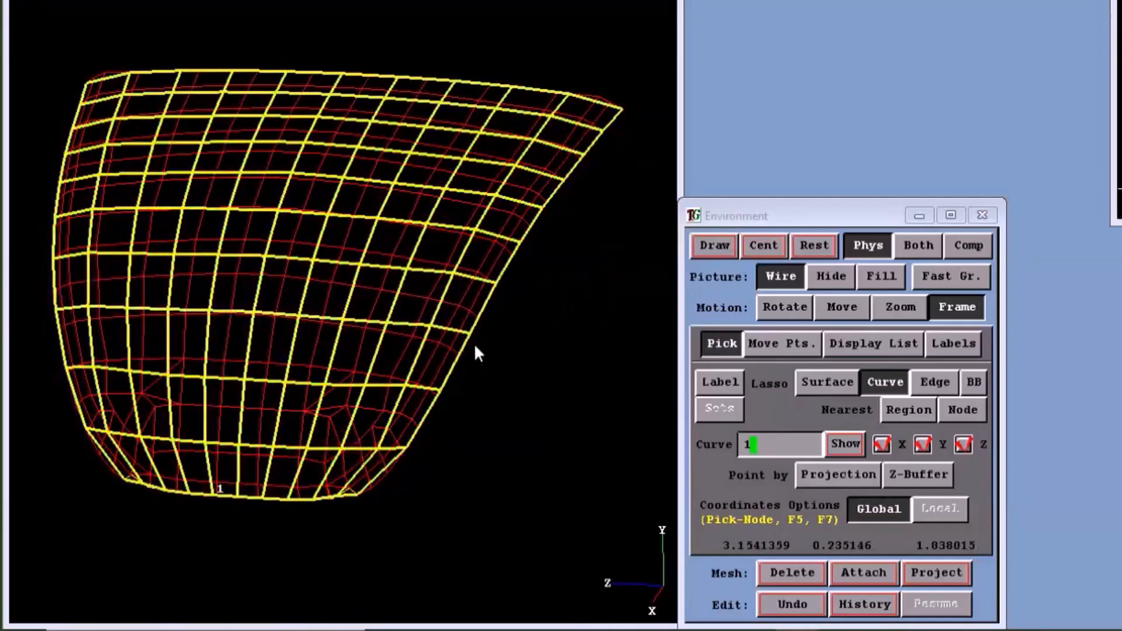
key("F2")
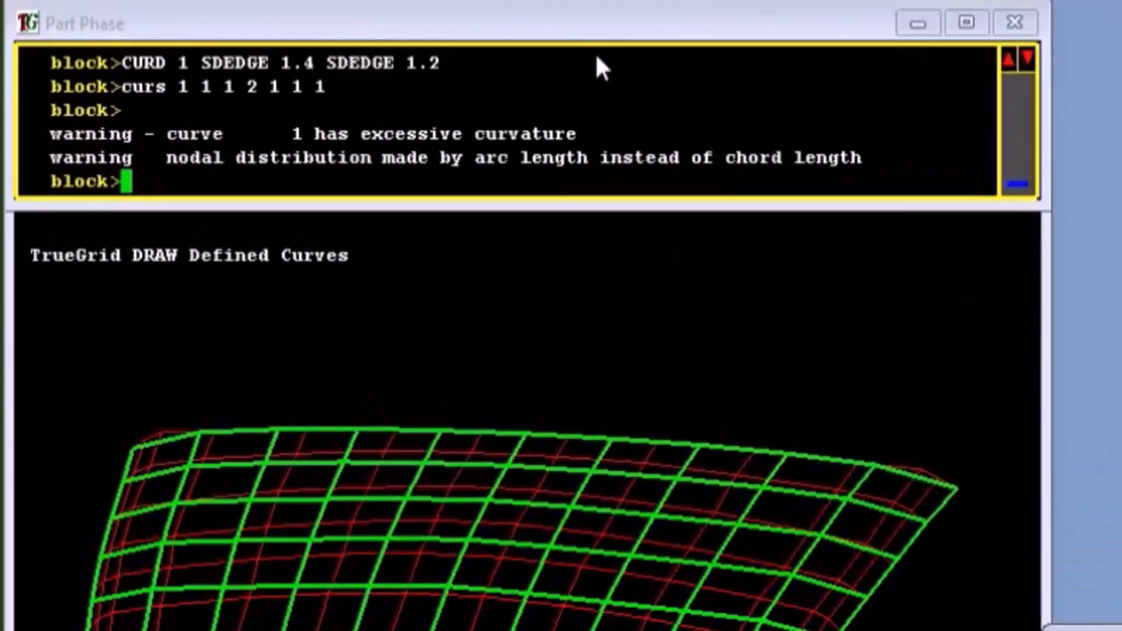
- Start inserting a mesh partition with INSPRT and select the mesh's J=1 edge in the computational view
left_click(955, 184)
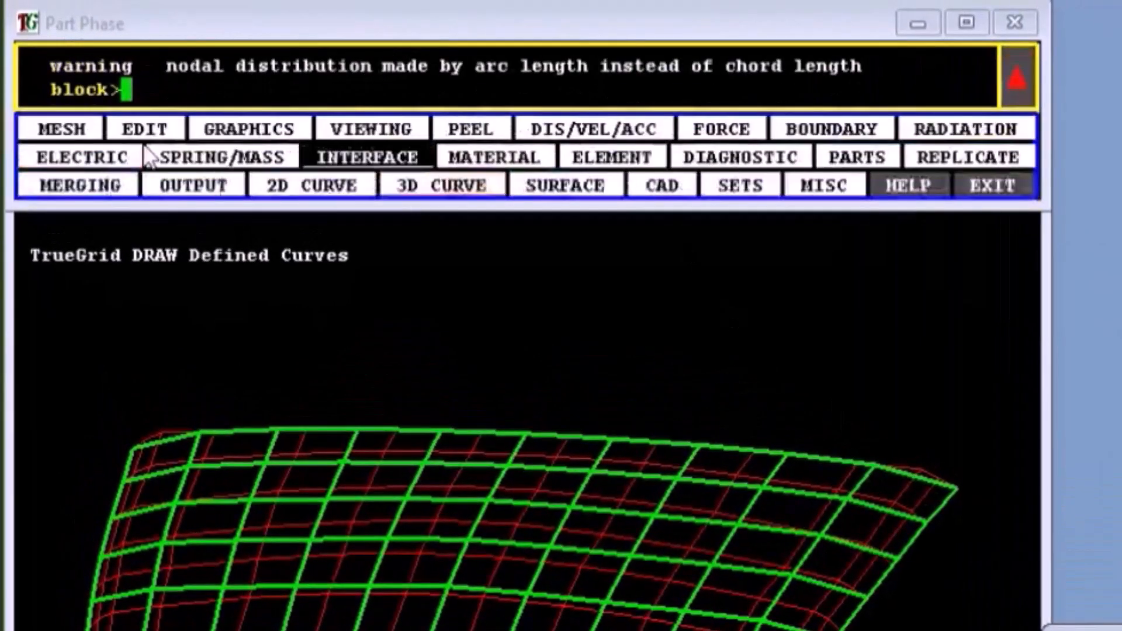
left_click(75, 126)
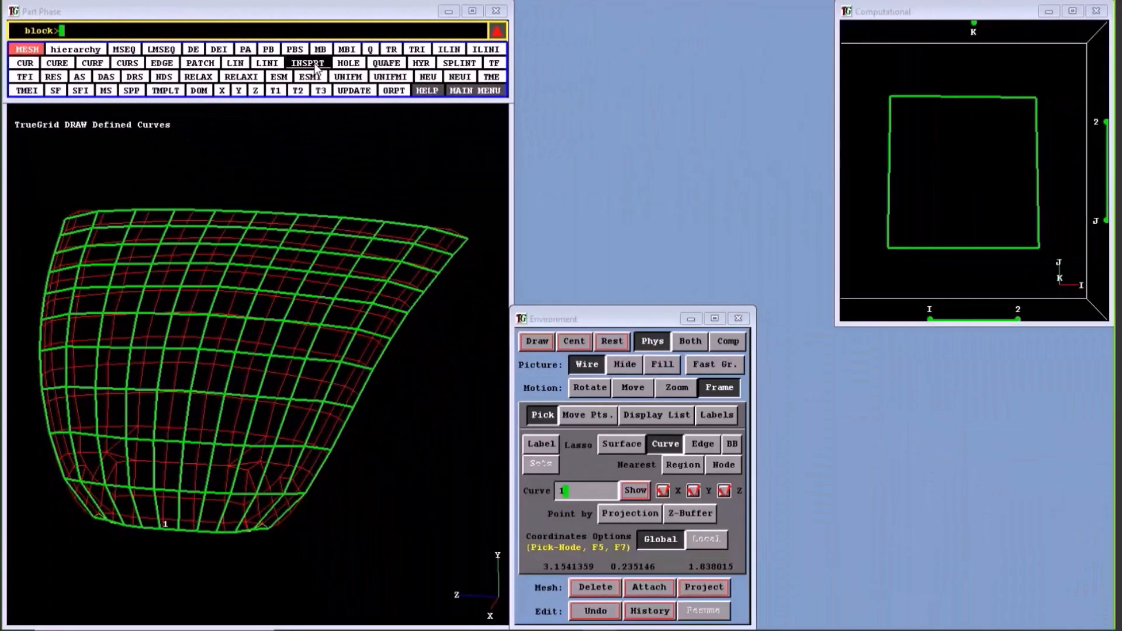
left_click(314, 65)
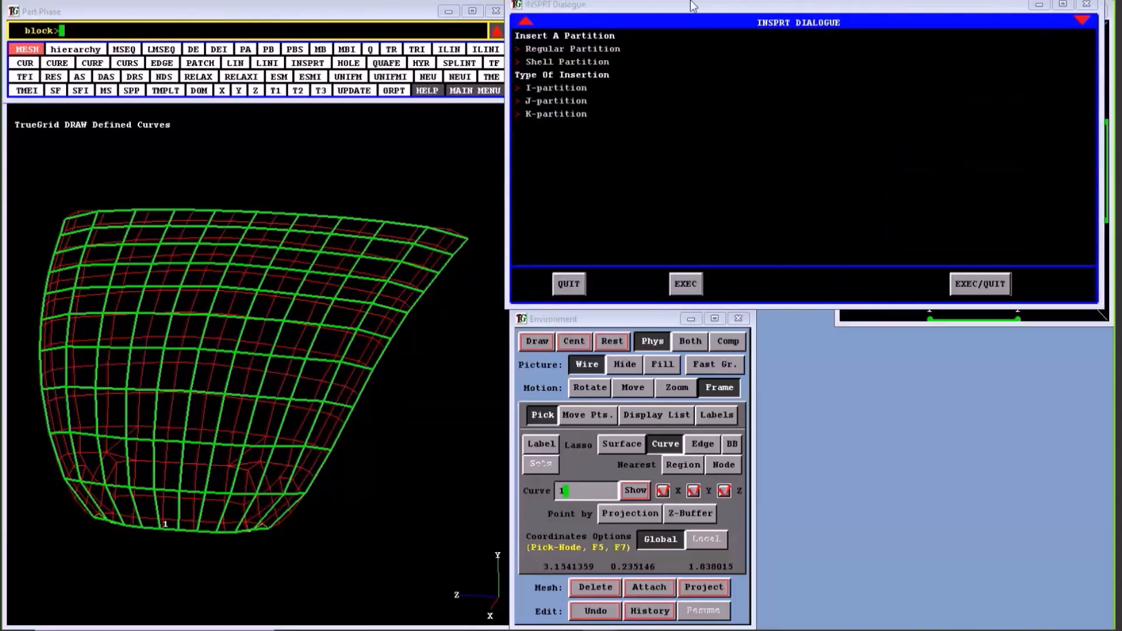
left_click_drag(693, 6, 701, 297)
left_click(871, 12)
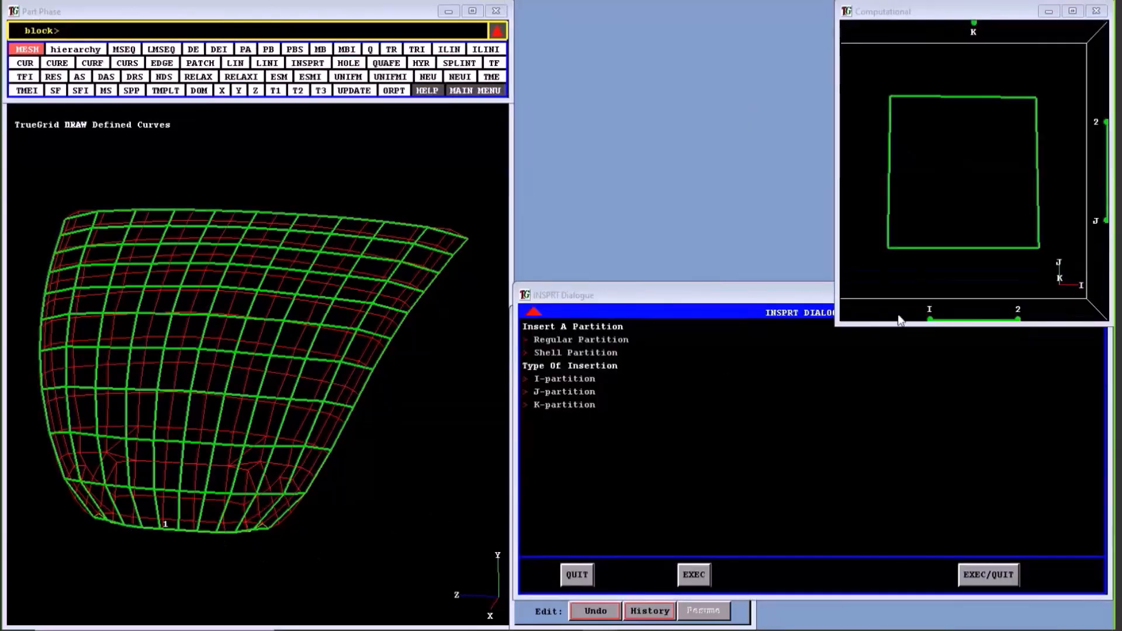
left_click_drag(878, 258, 1037, 249)
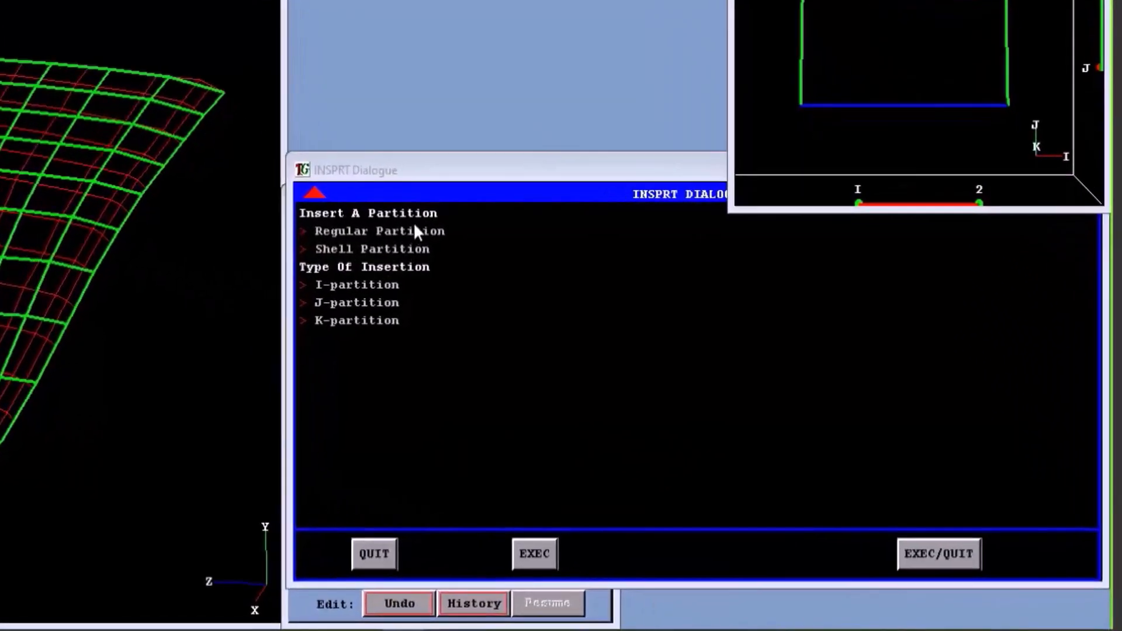
- Insert a regular I-partition on the right side of i-index 1, with 1 element to the new partition
left_click(416, 230)
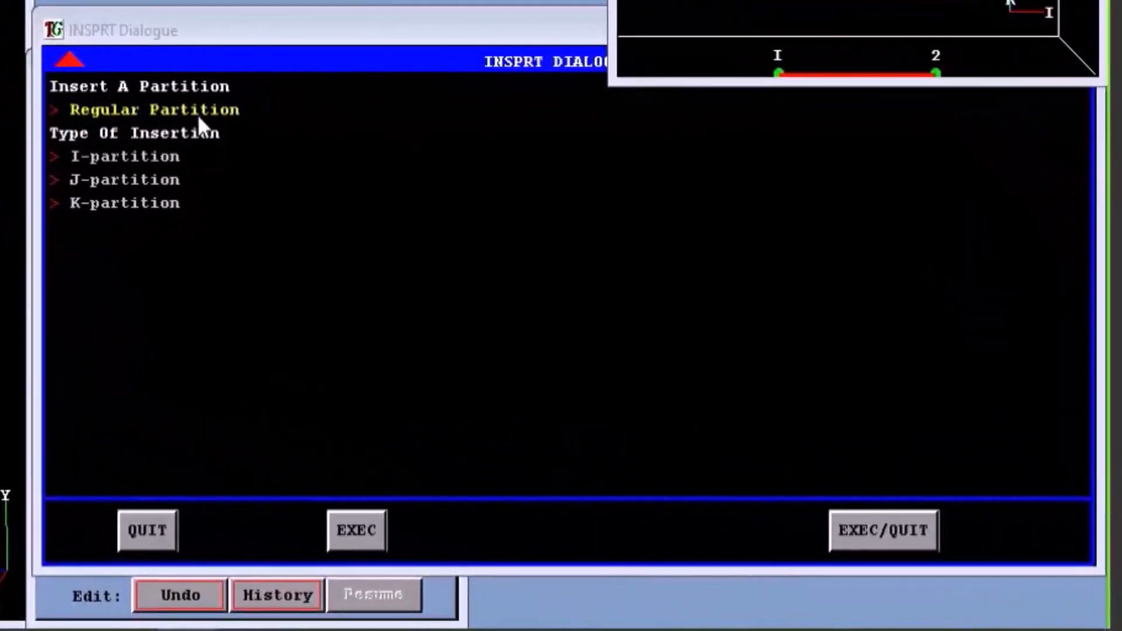
left_click(157, 162)
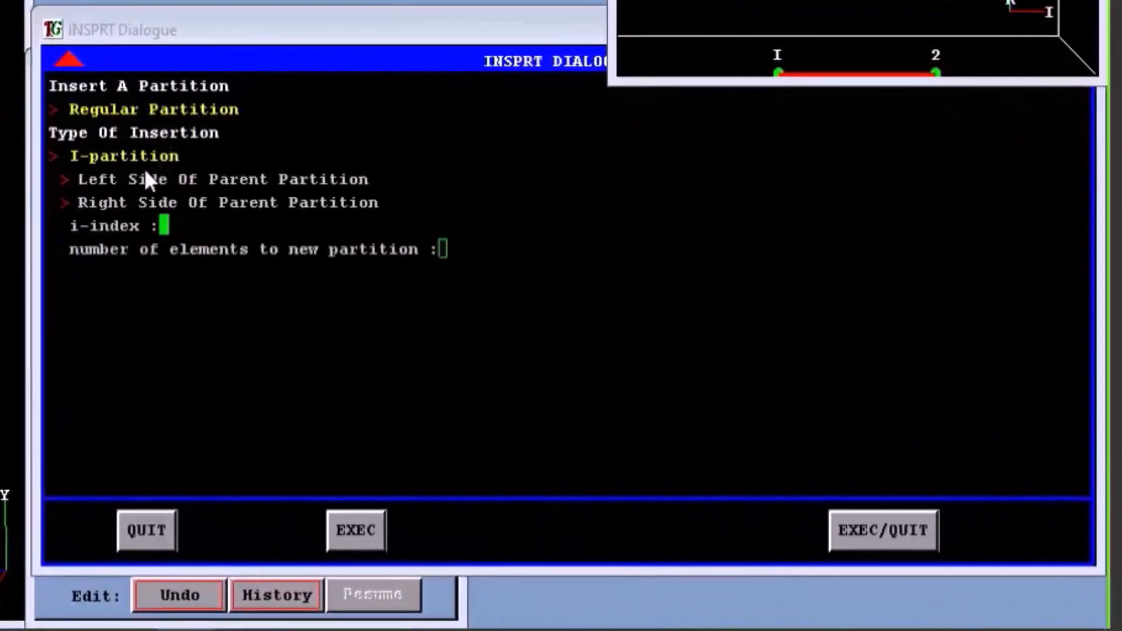
left_click(128, 200)
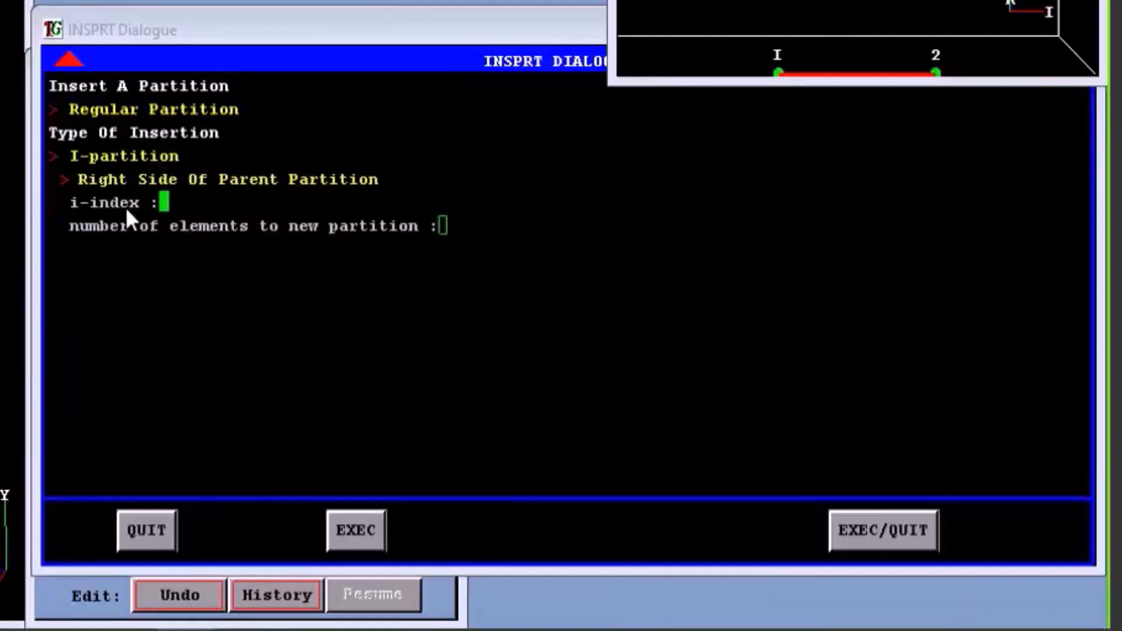
key("Return")
type("1")
key("Return")
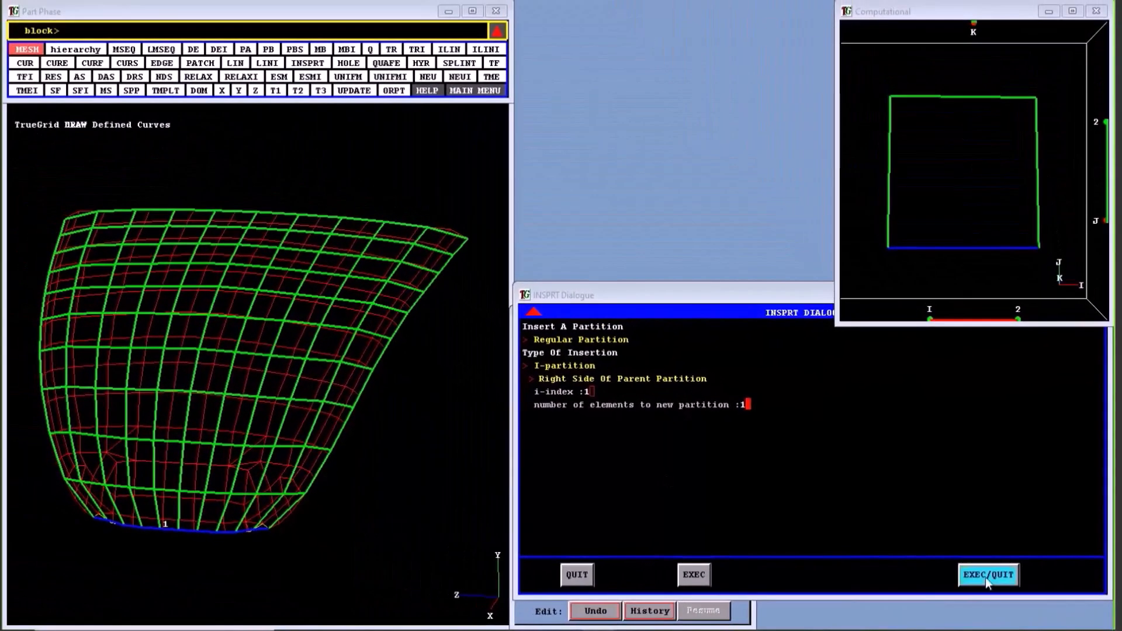
left_click(985, 576)
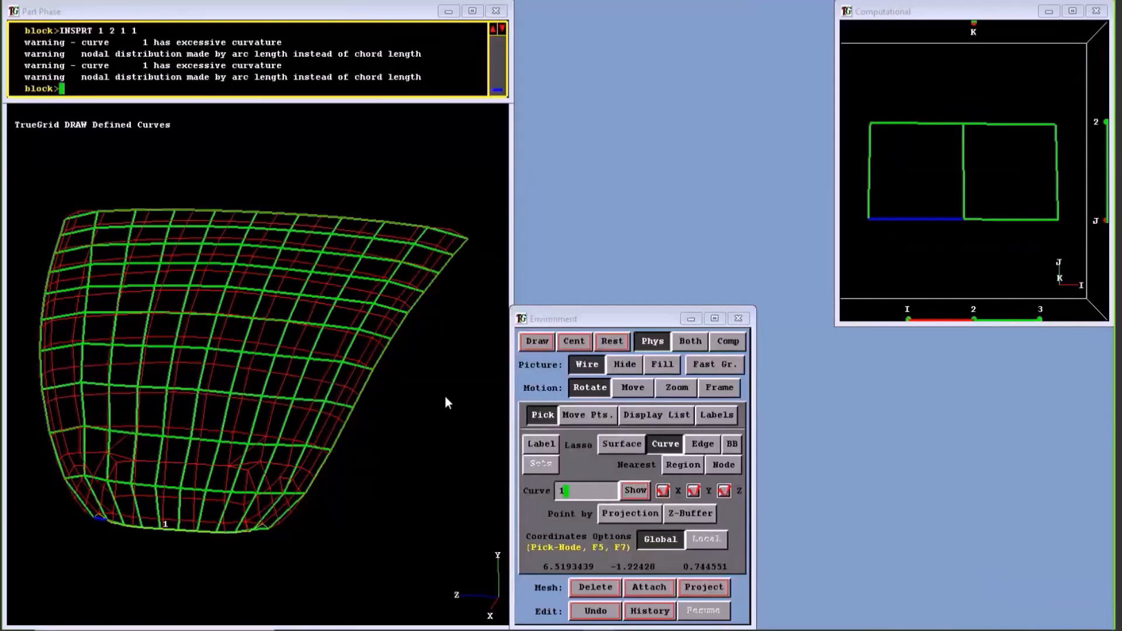
- Insert another regular I-partition on the left side of i-index 3, with 1 element to the new partition
middle_click_drag(429, 411, 499, 375)
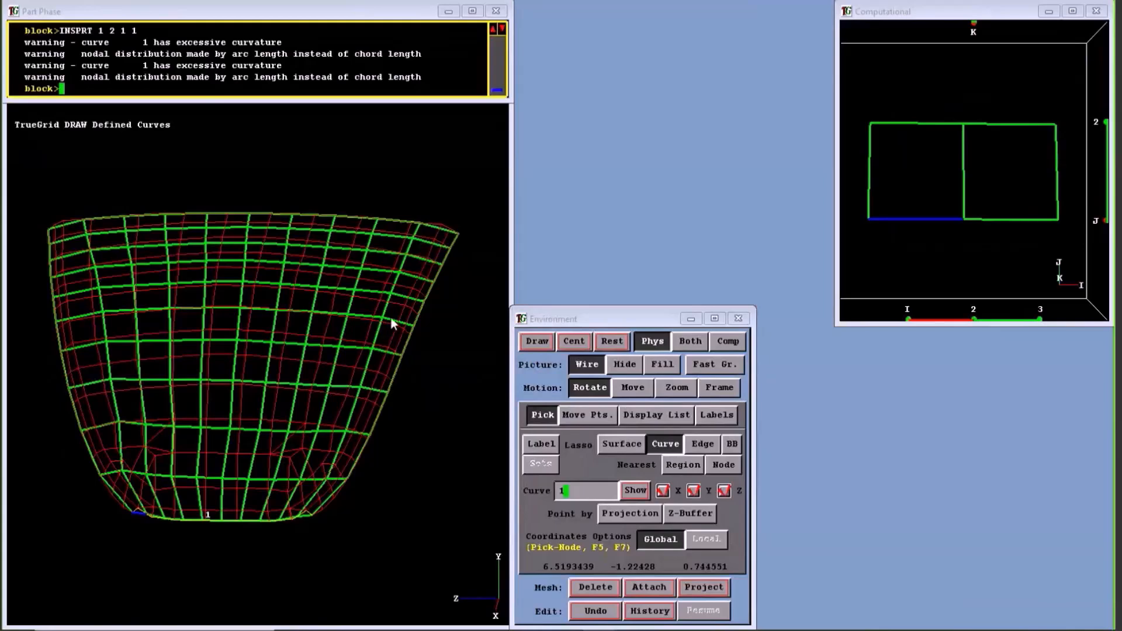
left_click(177, 64)
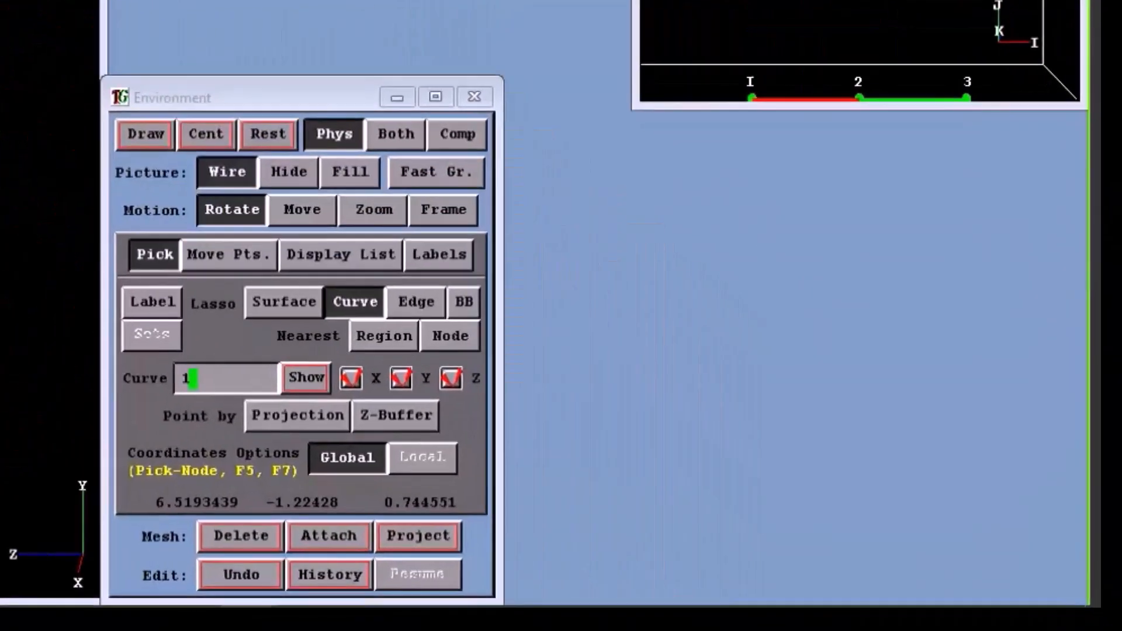
left_click(308, 63)
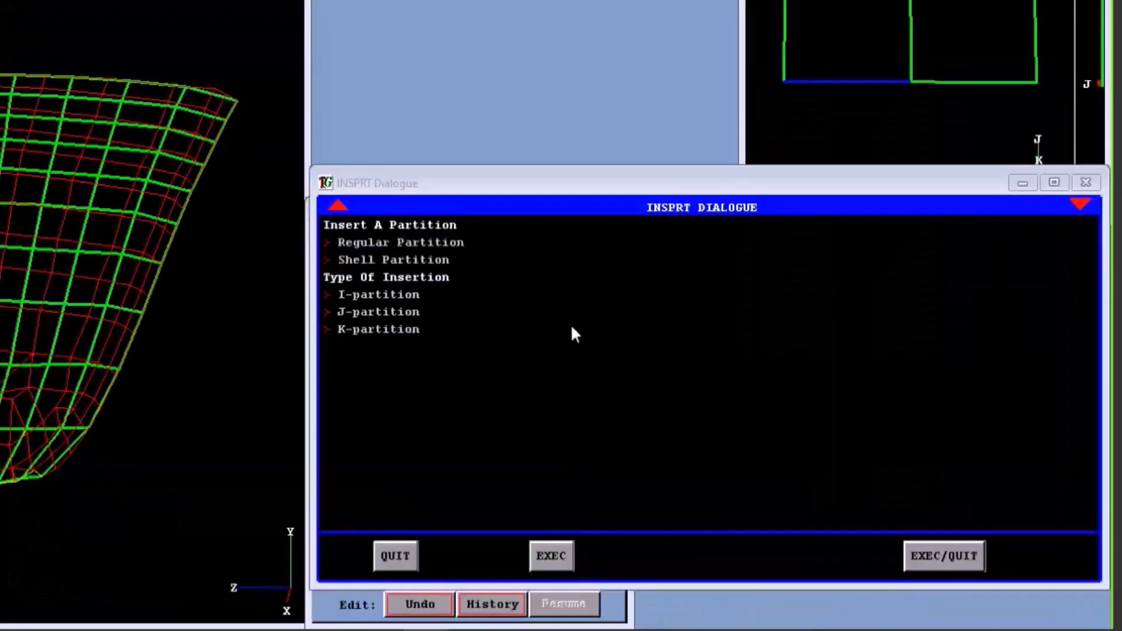
left_click(405, 242)
left_click(387, 279)
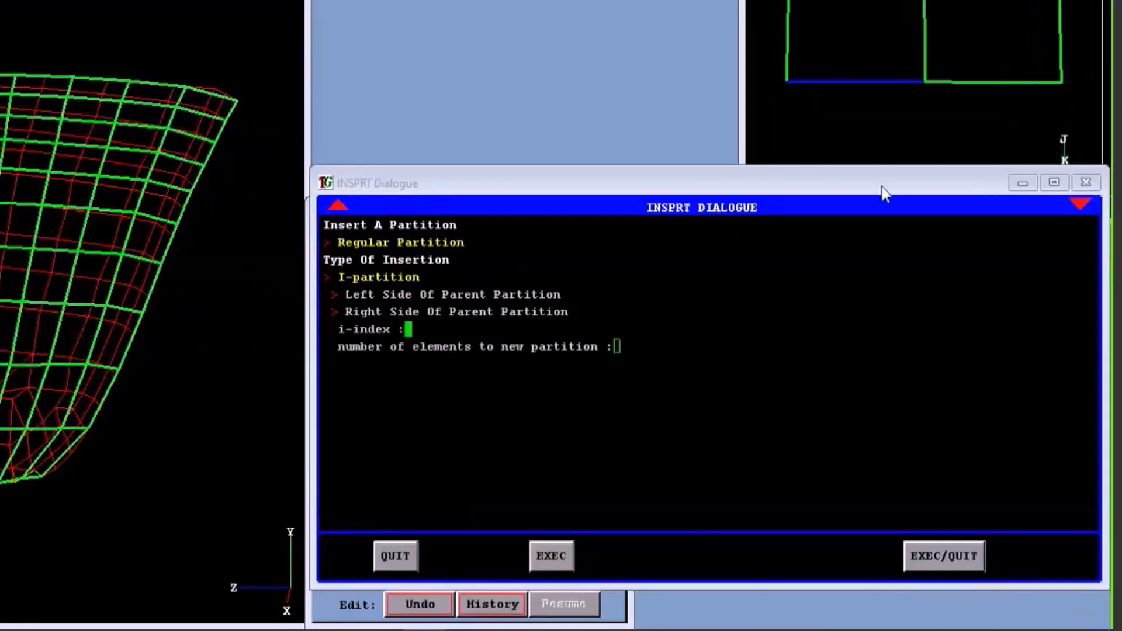
left_click_drag(884, 193, 884, 265)
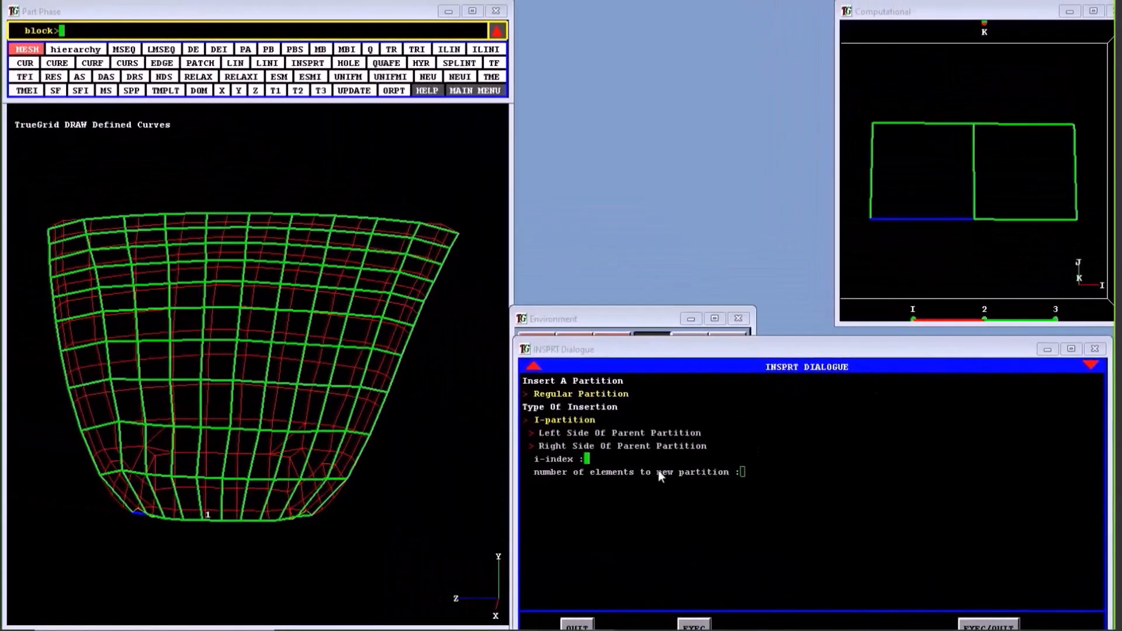
left_click(578, 433)
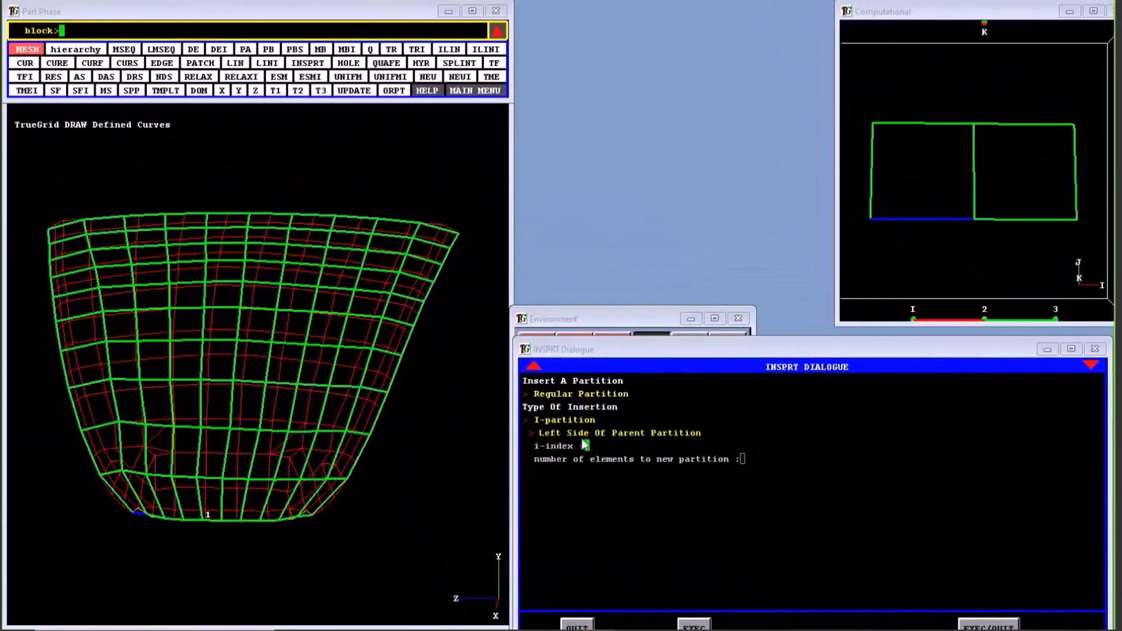
type("3")
key("Return")
type("1")
left_click(989, 625)
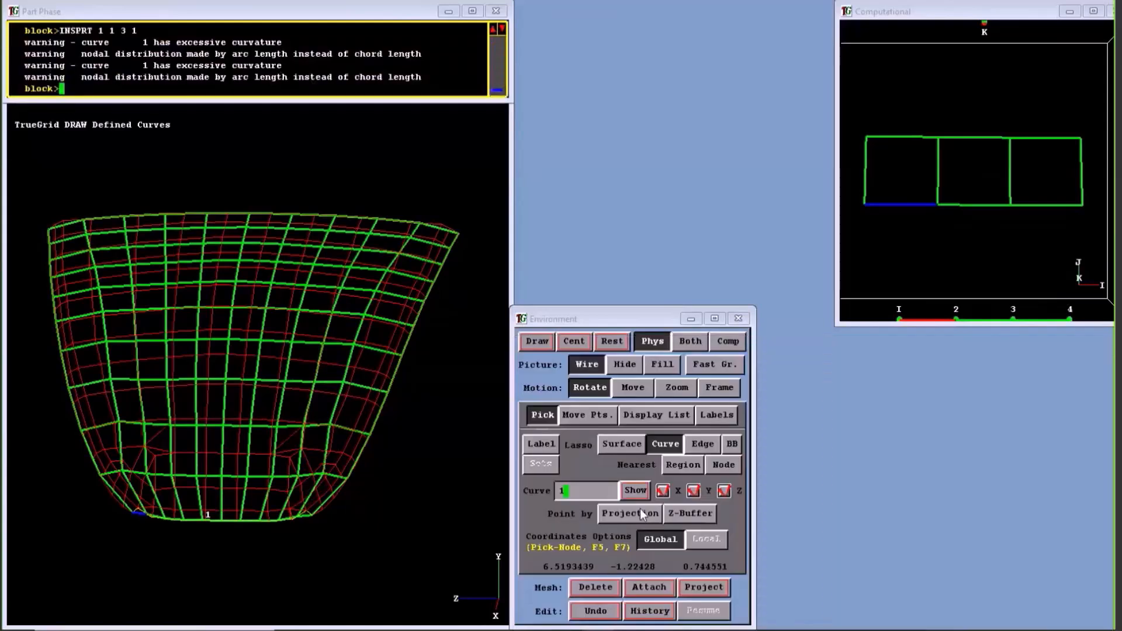
left_click_drag(356, 358, 490, 247)
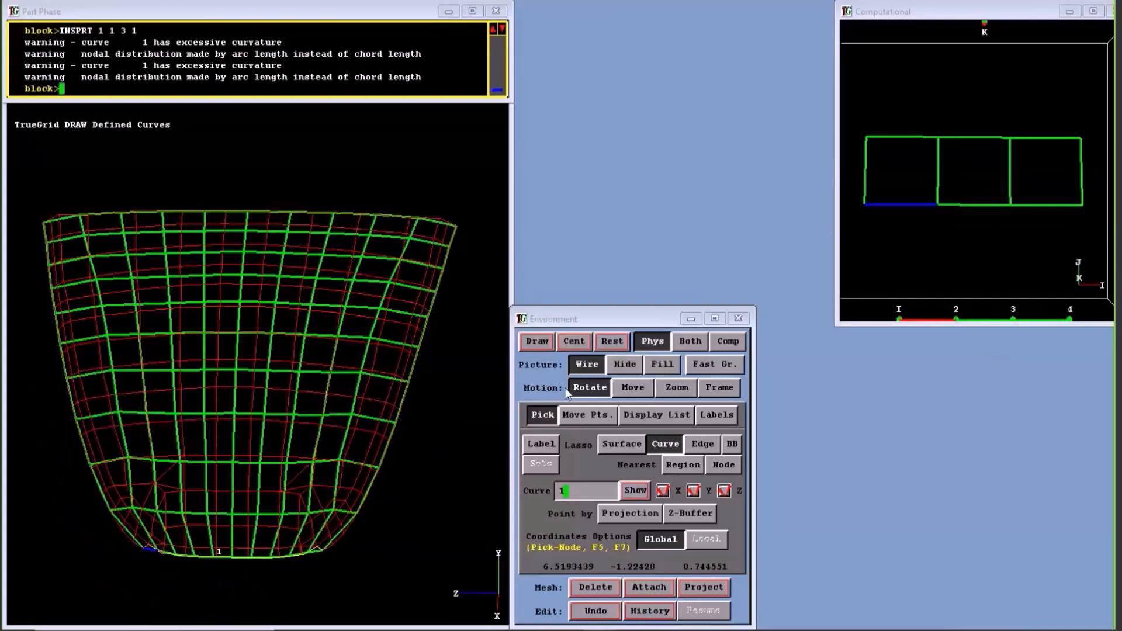
- Label the surface points around the hood's wide-end corner near the I=4 side of the mesh
left_click_drag(436, 331, 422, 229)
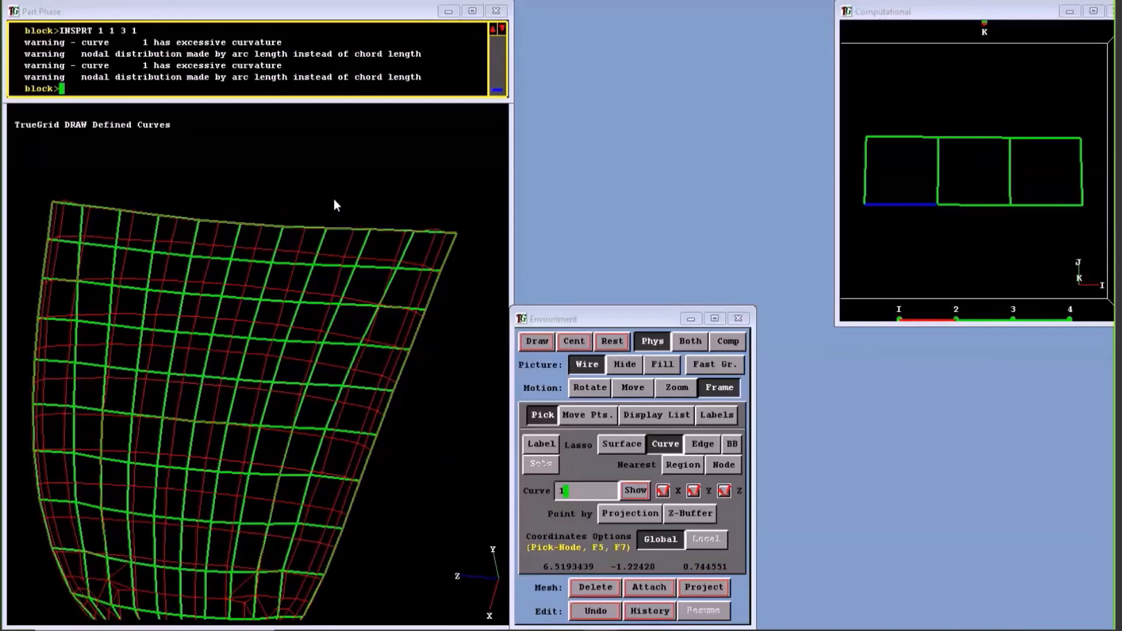
left_click_drag(334, 204, 388, 396)
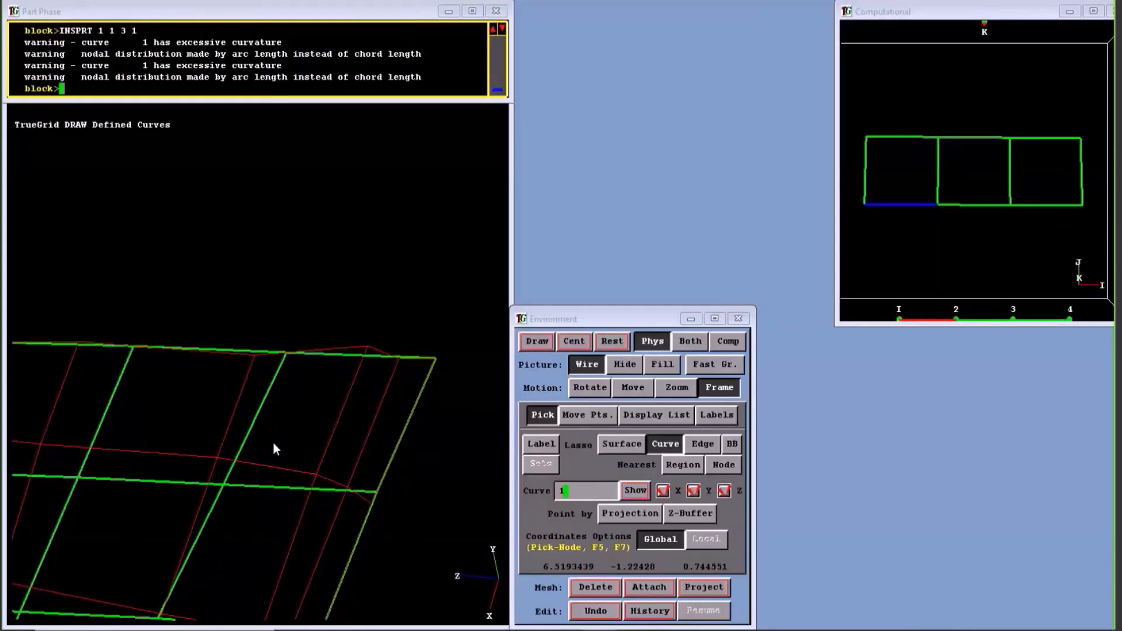
left_click(715, 416)
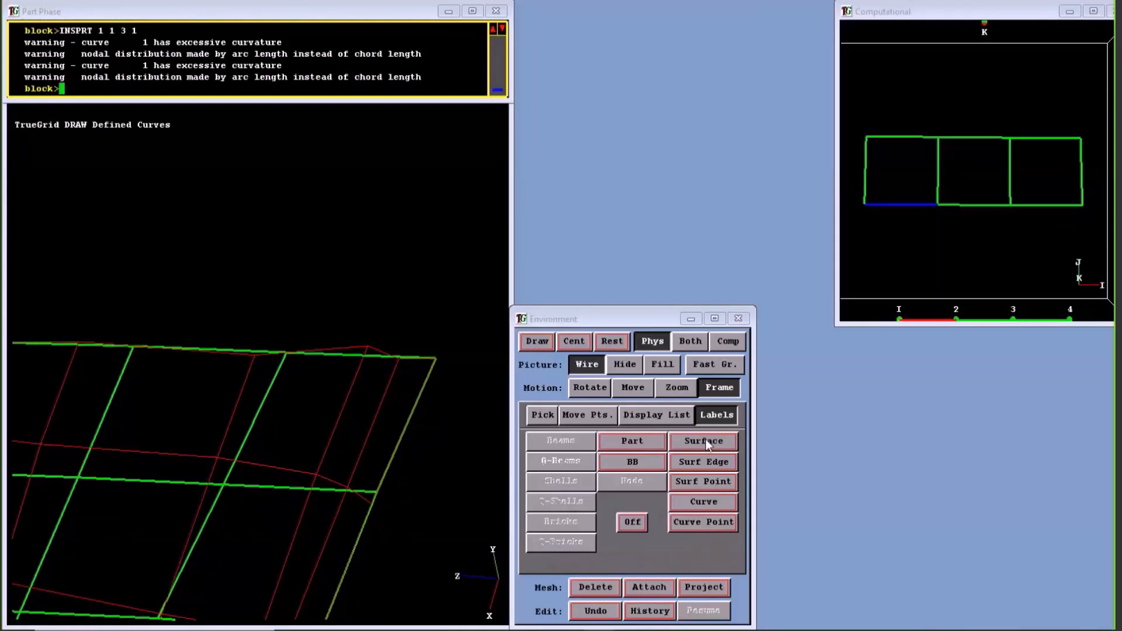
left_click(710, 480)
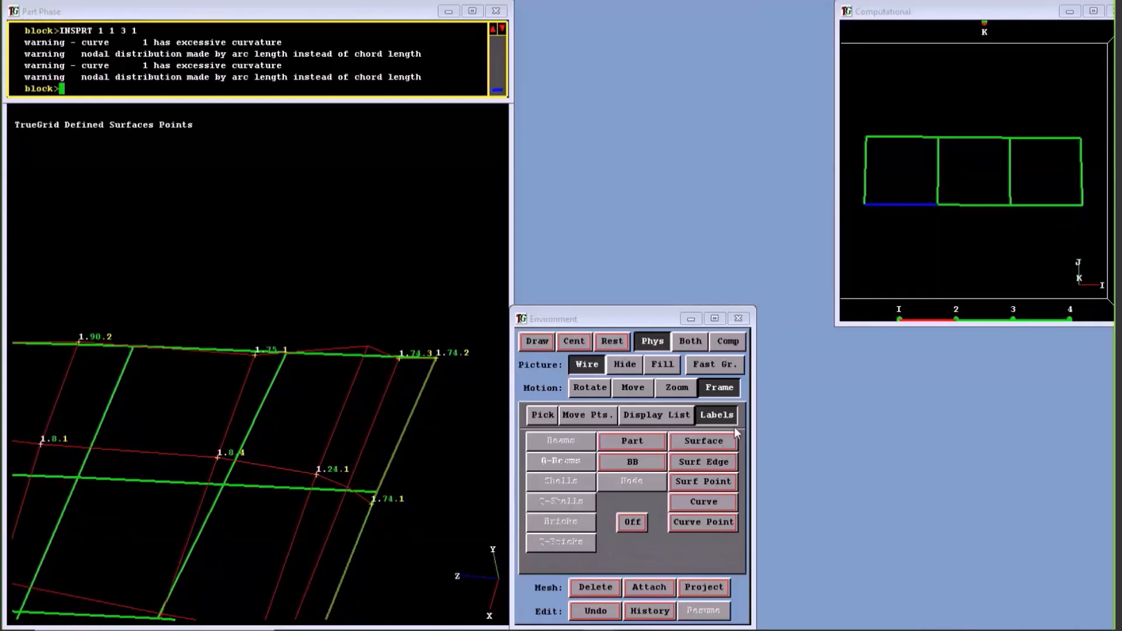
left_click_drag(199, 287, 479, 422)
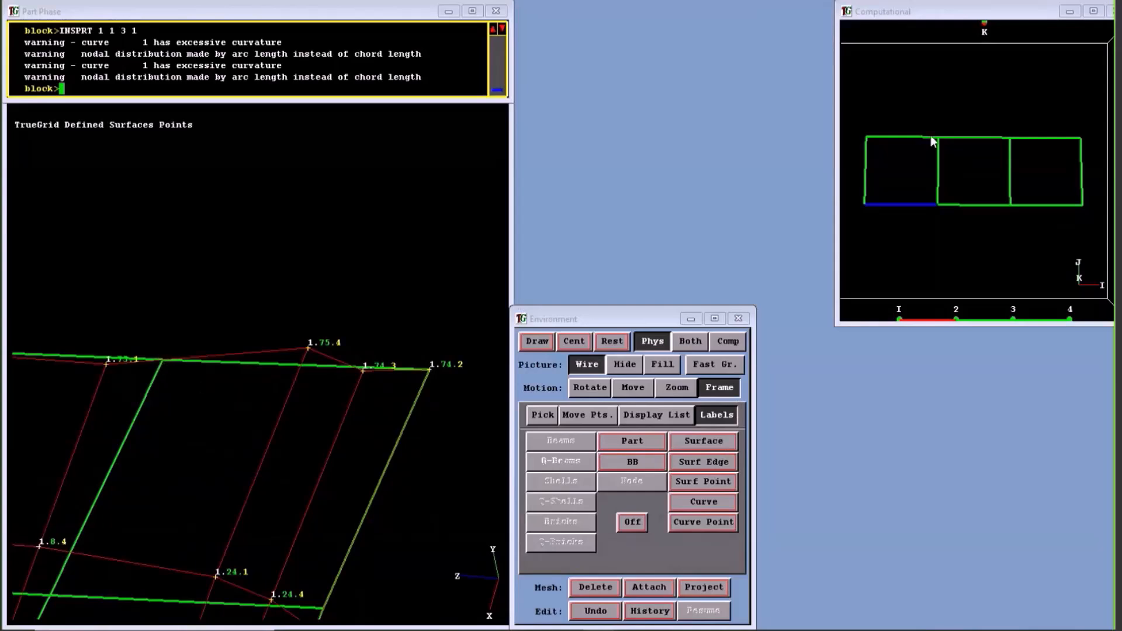
- Attach the mesh vertex at I=3, J=2 to surface point 1.75.4
left_click(1009, 137)
left_click(544, 416)
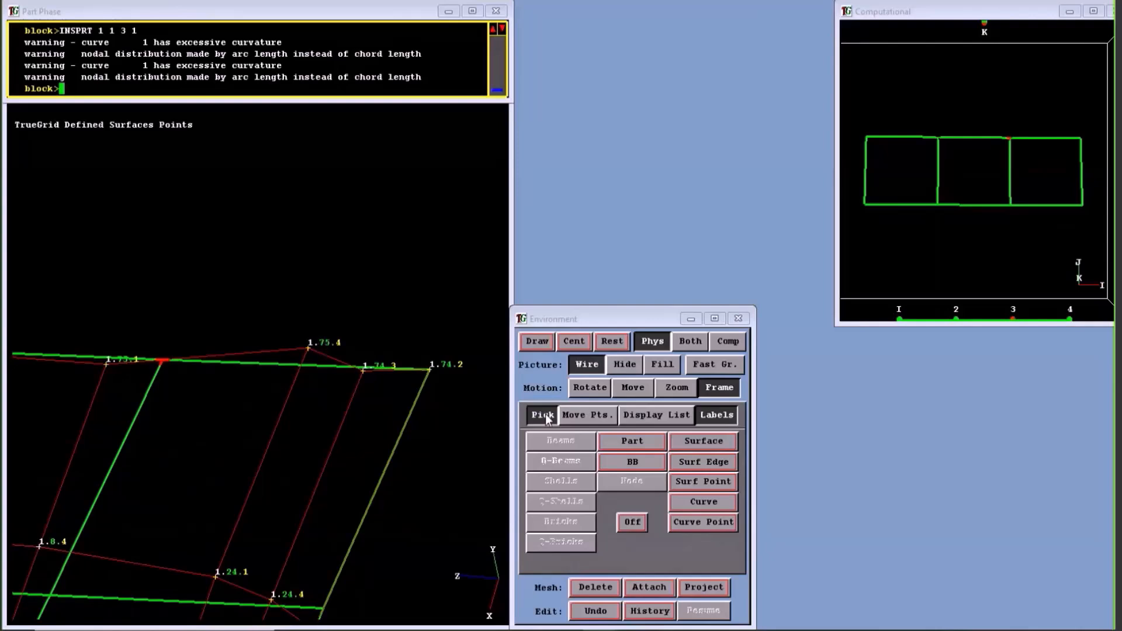
left_click(548, 447)
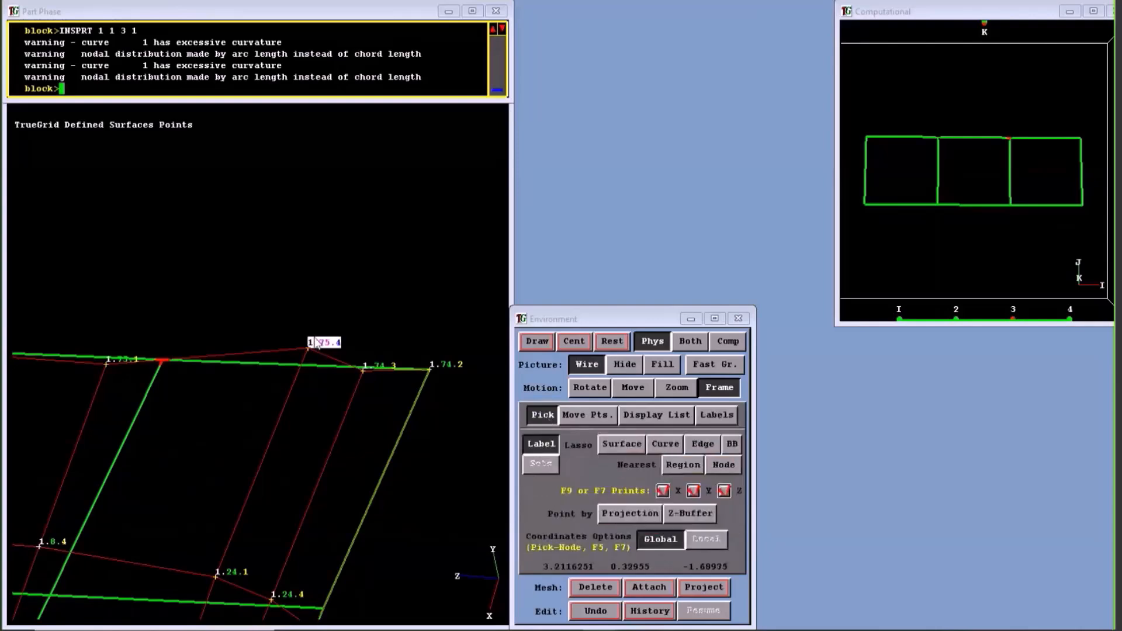
left_click(647, 588)
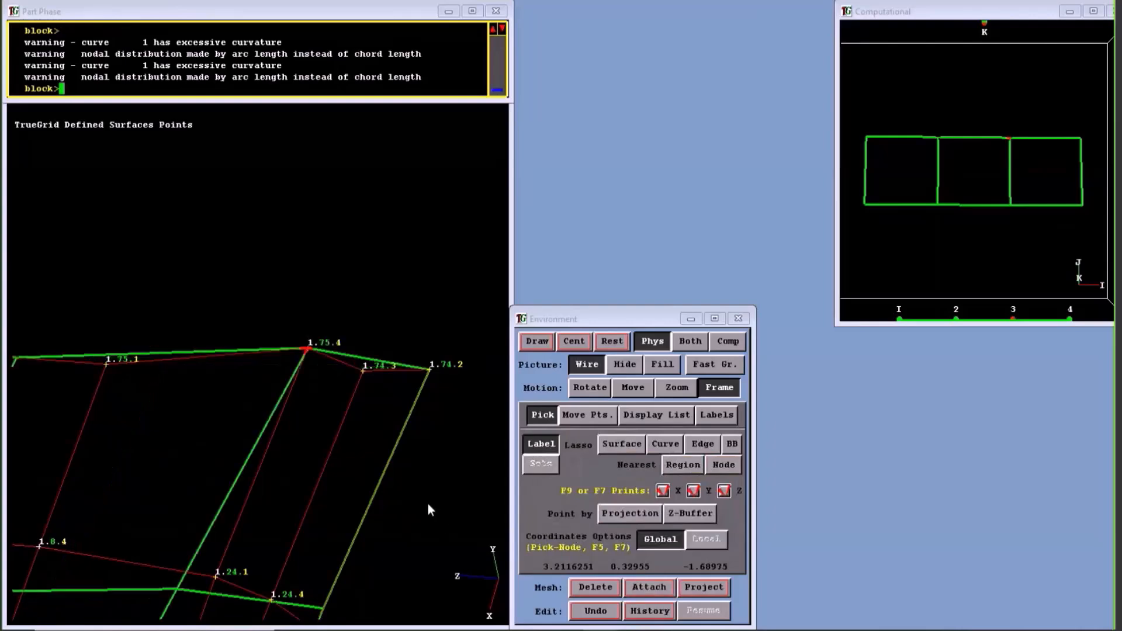
- Restore the full view of the hood and turn off the surface point labels
left_click(573, 342)
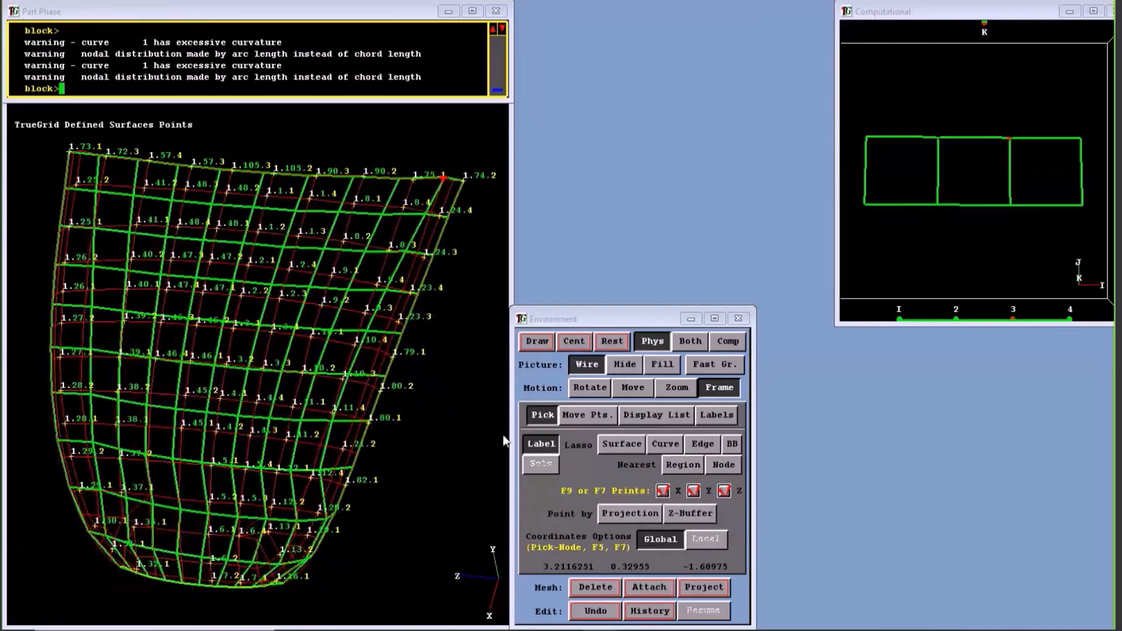
left_click(589, 390)
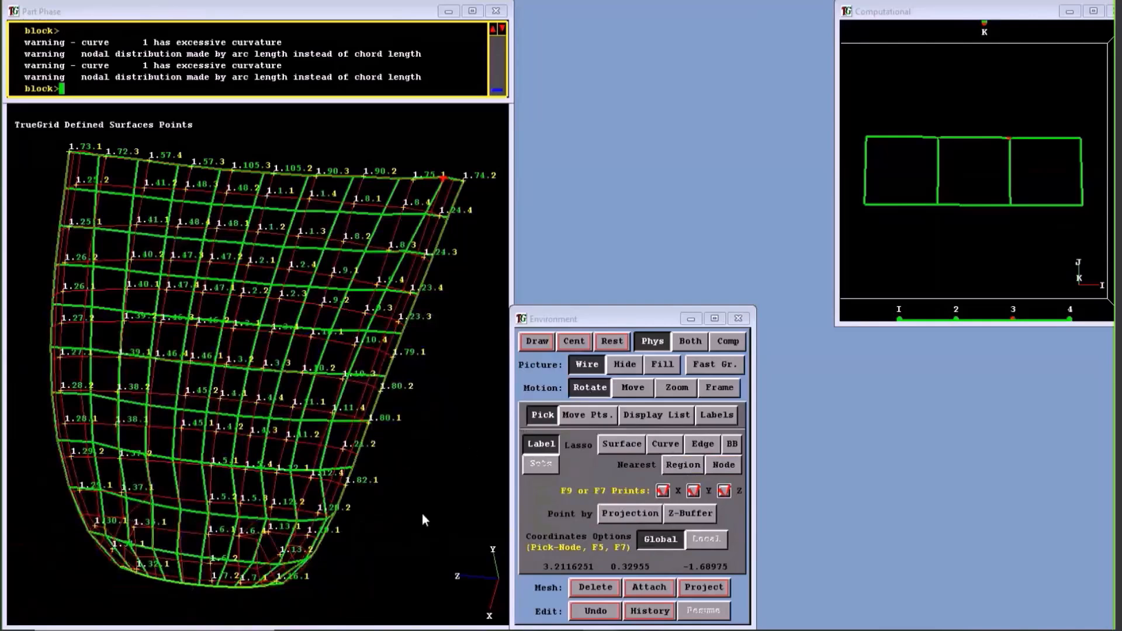
left_click_drag(422, 513, 399, 319)
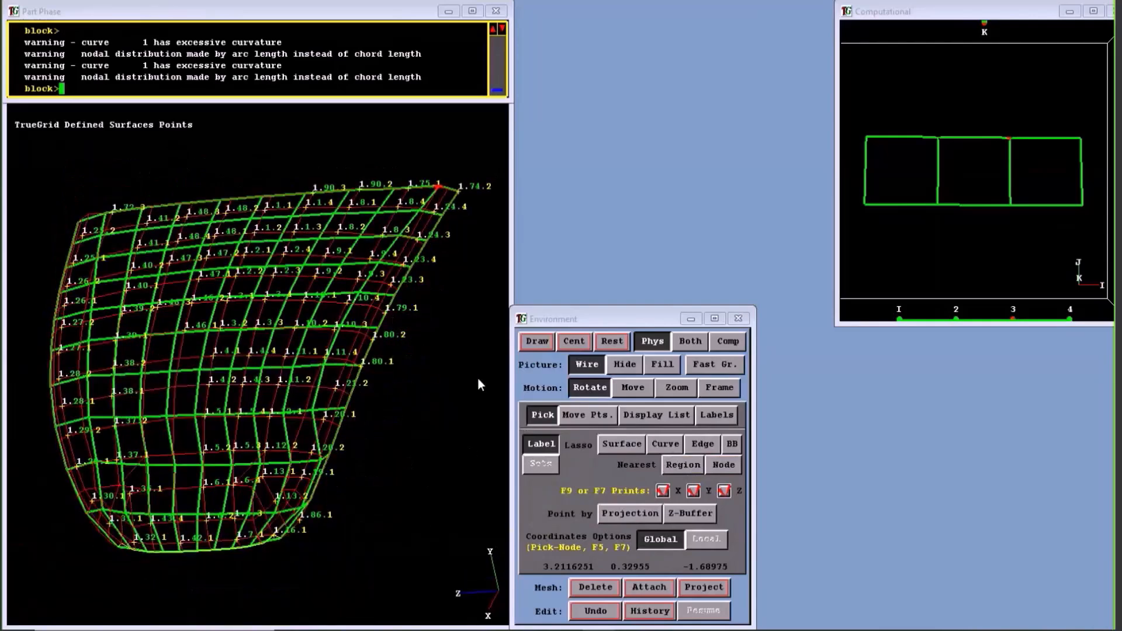
left_click(716, 415)
left_click(632, 522)
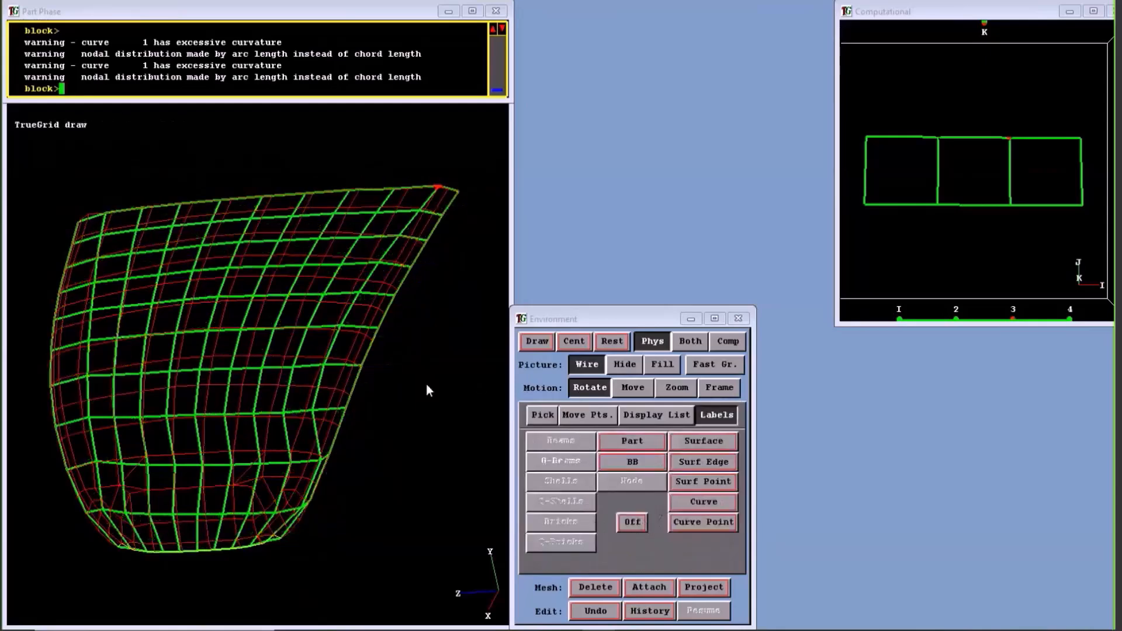
- Examine from several angles how the repositioned mesh follows the hood surface
left_click_drag(346, 373, 394, 430)
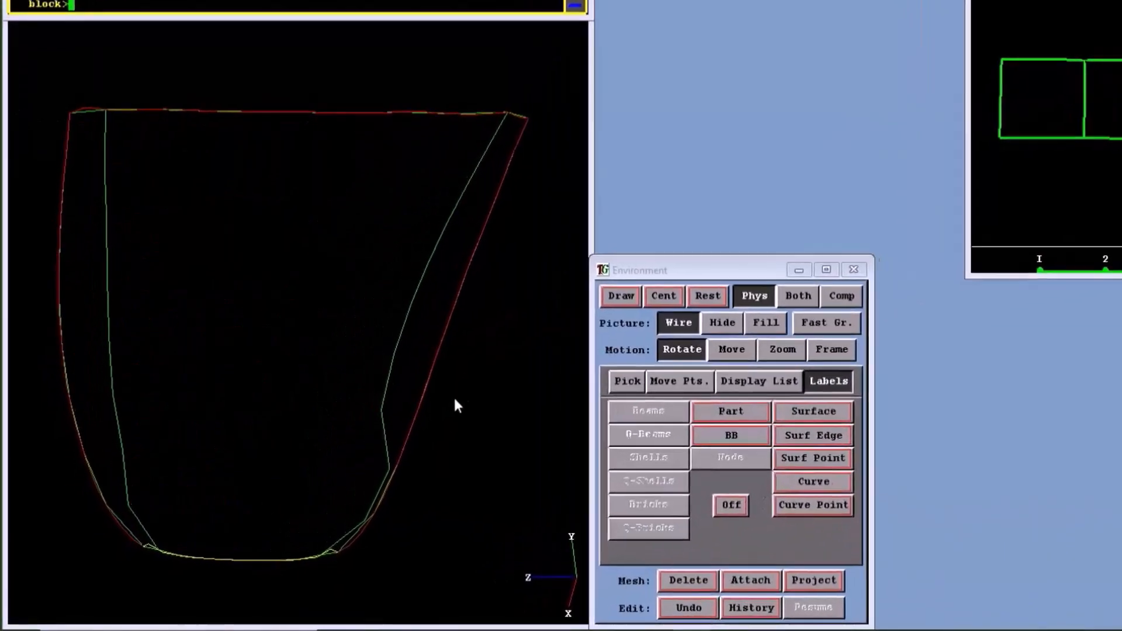
left_click_drag(454, 400, 457, 313)
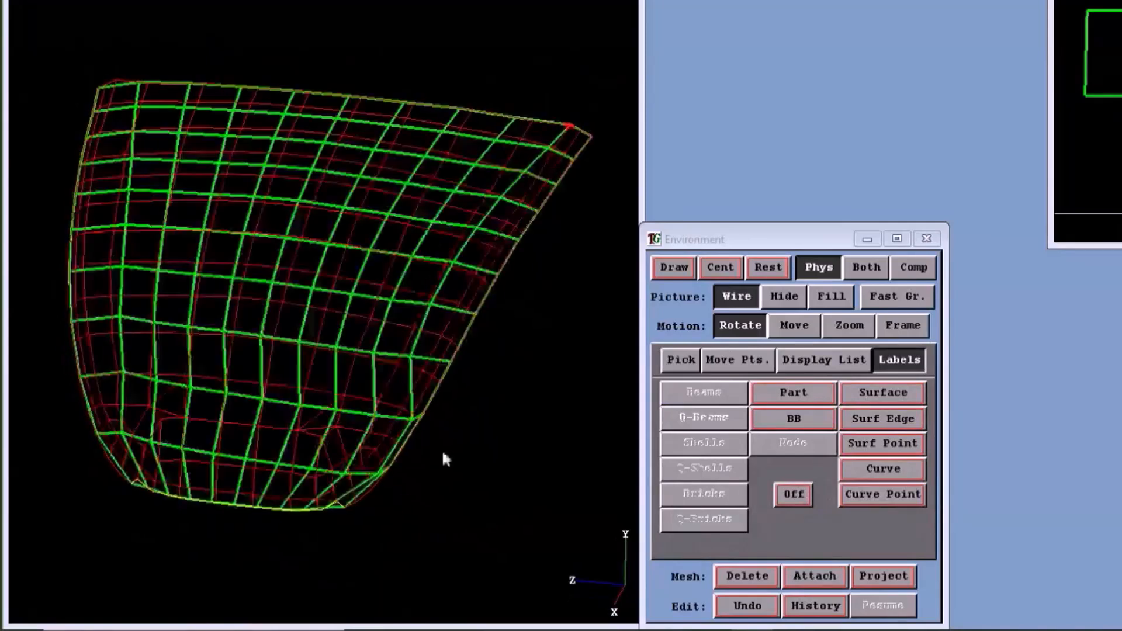
middle_click_drag(451, 420, 384, 325)
left_click_drag(384, 325, 260, 236)
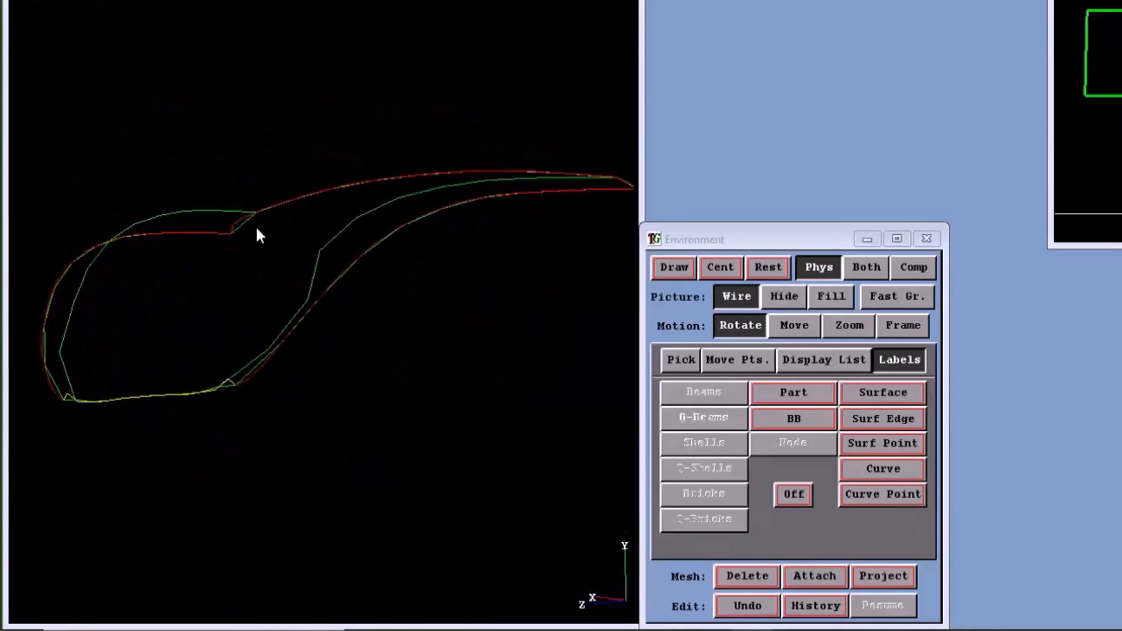
middle_click_drag(256, 227, 473, 350)
middle_click_drag(541, 397, 174, 187)
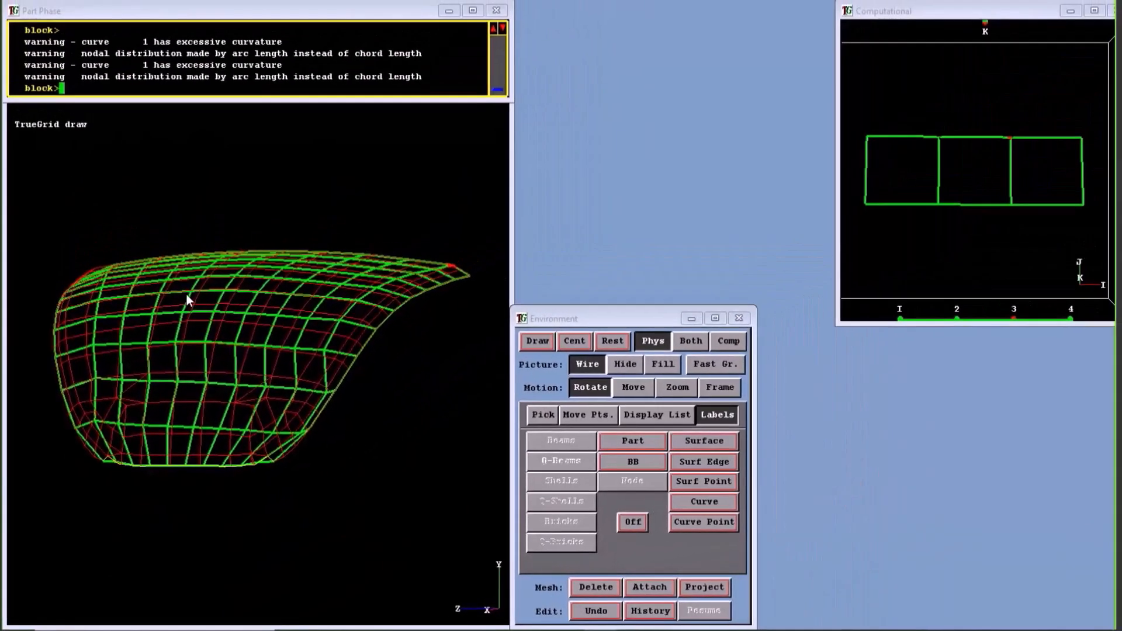
middle_click_drag(188, 296, 406, 440)
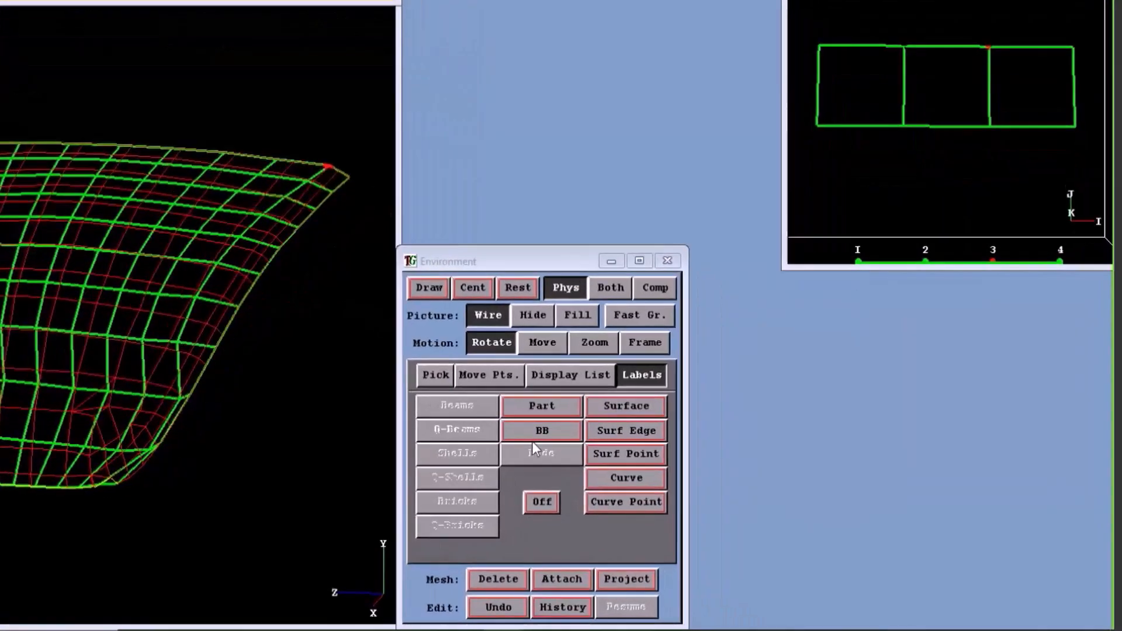
- Deactivate the sfi surface projection, command 8, in the mesh history and redraw the mesh
left_click(650, 610)
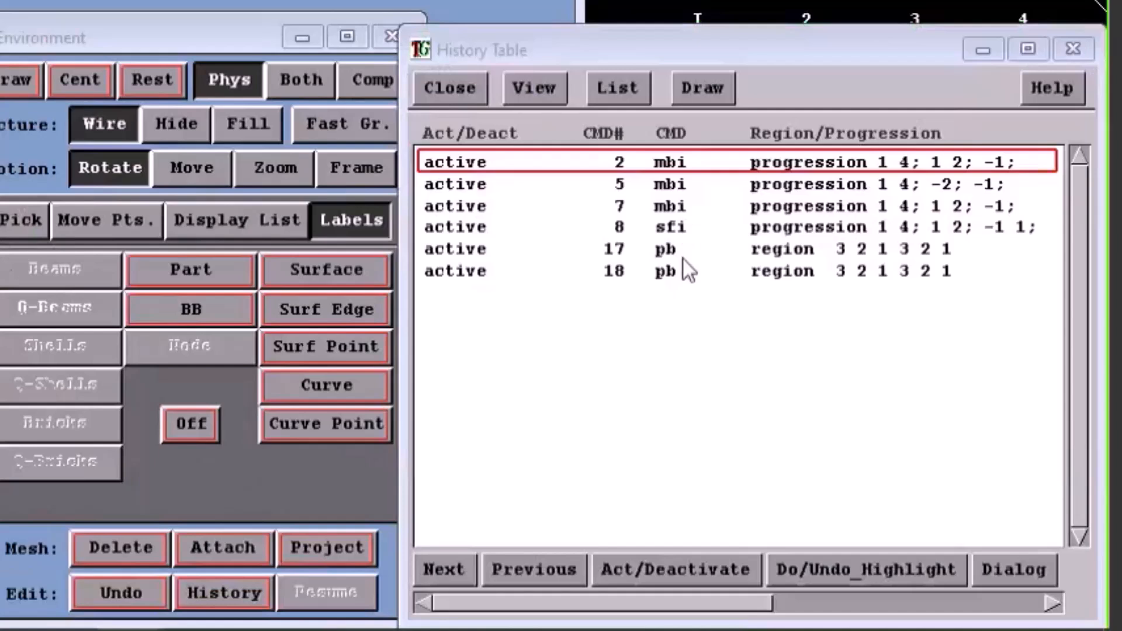
left_click(473, 229)
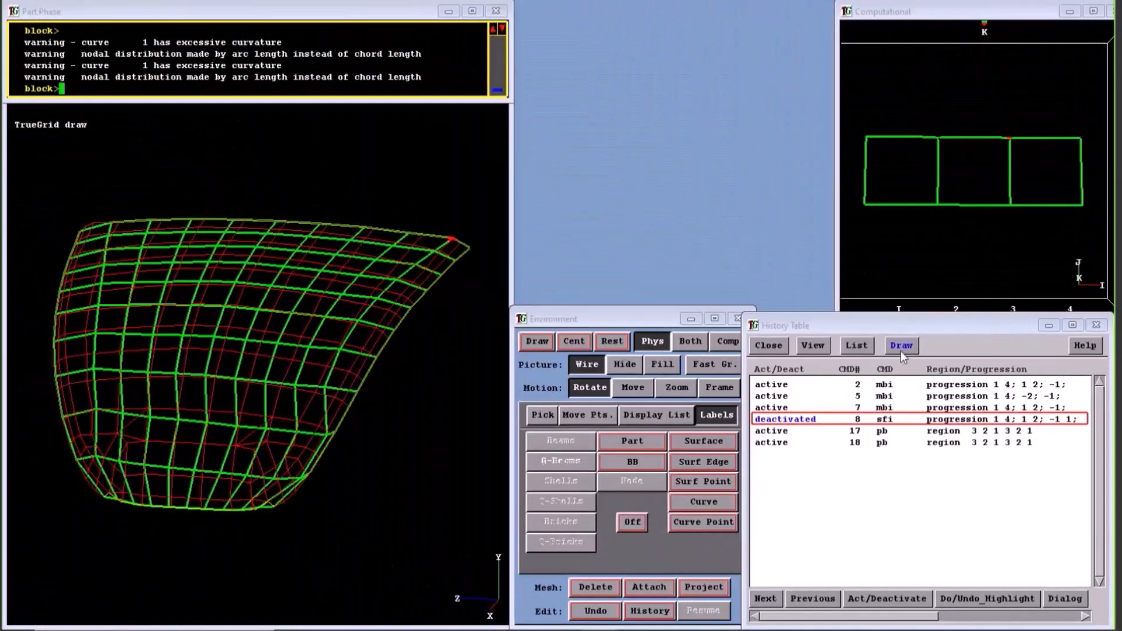
left_click(901, 351)
- Examine the unprojected mesh against the hood surface from the side and from above
mouse_move(413, 447)
middle_mouse_down()
mouse_move(29, 376)
mouse_move(4, 456)
mouse_move(71, 421)
mouse_move(444, 377)
middle_mouse_up()
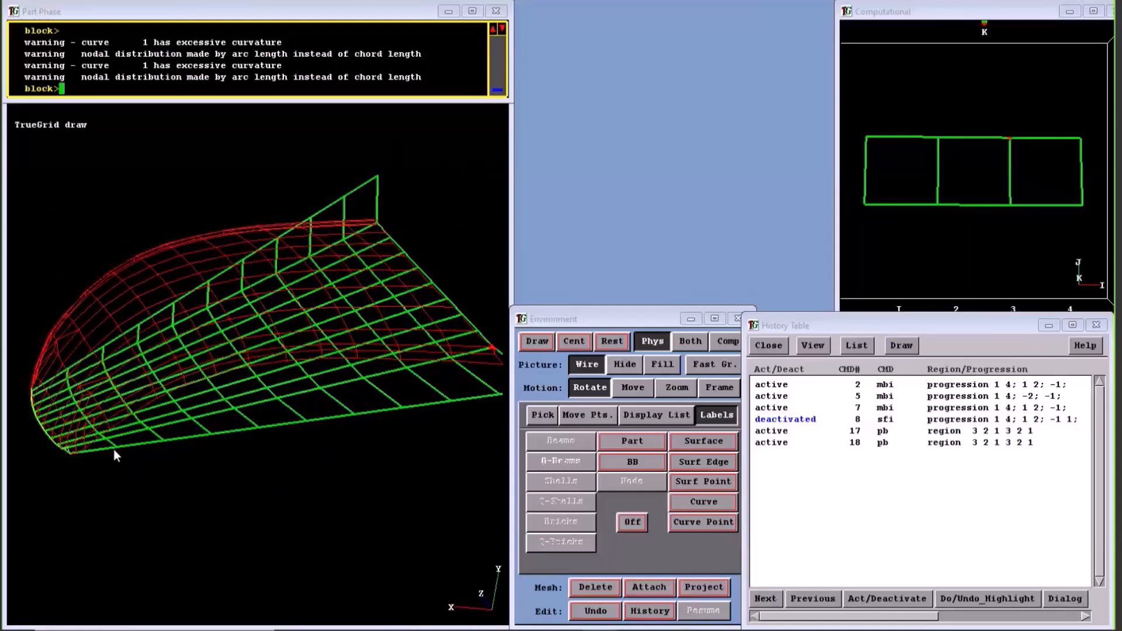
mouse_move(364, 377)
middle_mouse_down()
mouse_move(335, 297)
mouse_move(612, 499)
middle_mouse_up()
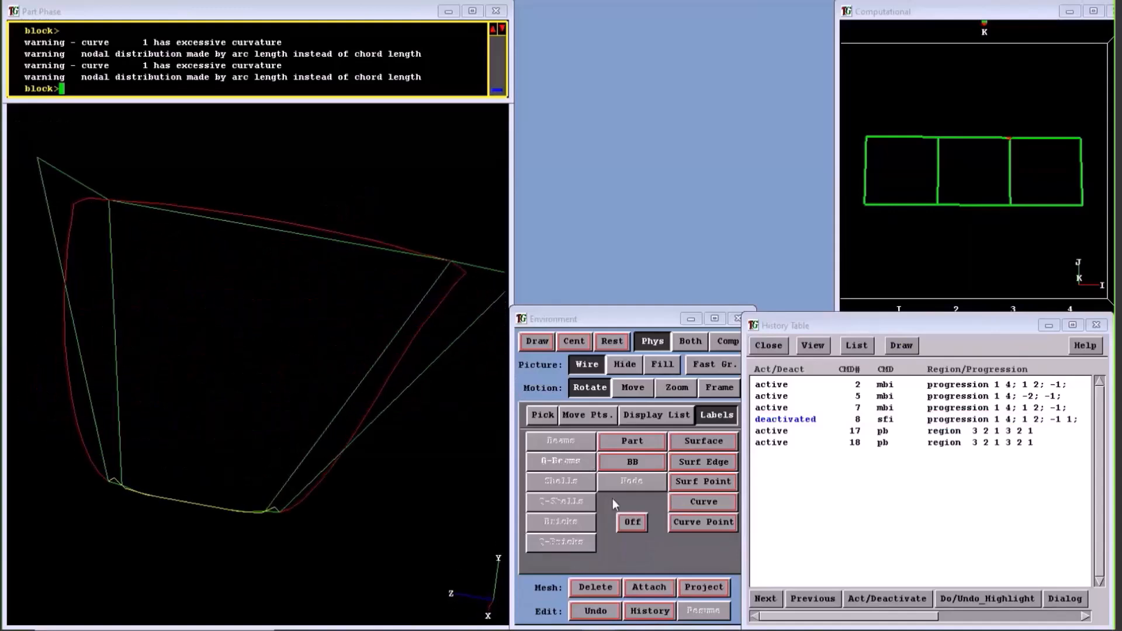
middle_click_drag(287, 383, 167, 314)
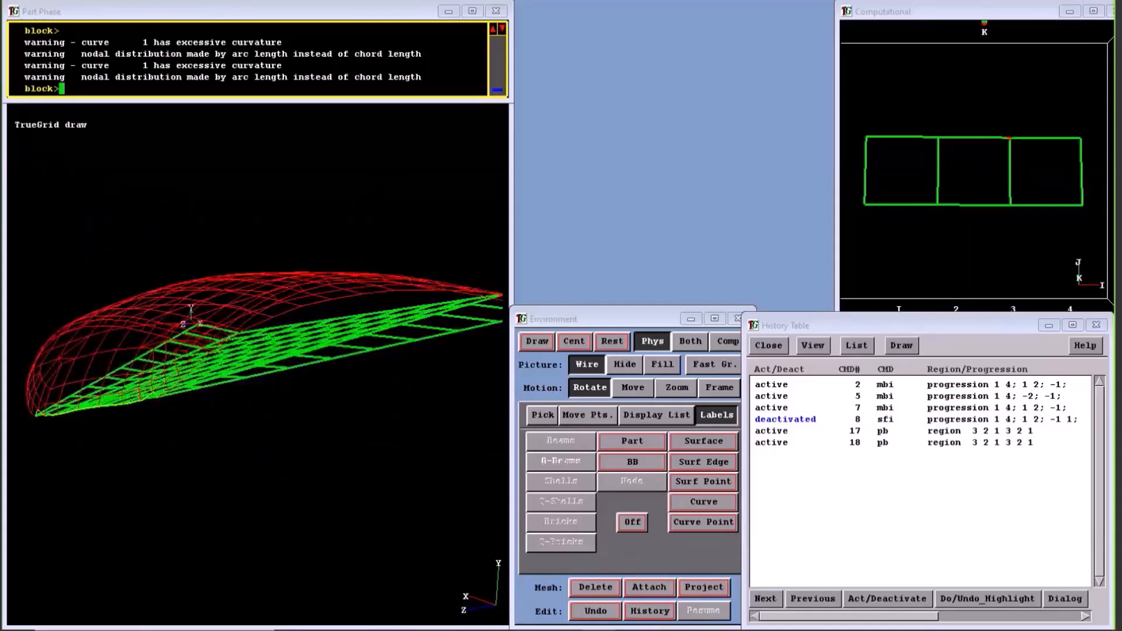
middle_click_drag(234, 329, 411, 612)
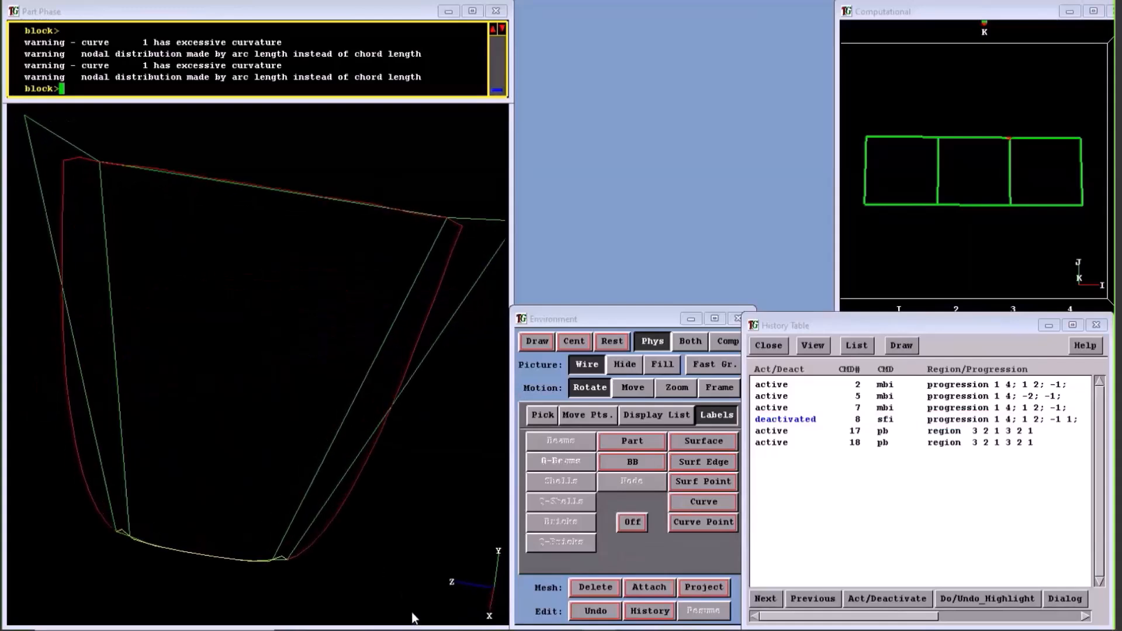
mouse_move(377, 388)
middle_mouse_down()
mouse_move(401, 458)
mouse_move(381, 495)
mouse_move(106, 380)
mouse_move(266, 450)
middle_mouse_up()
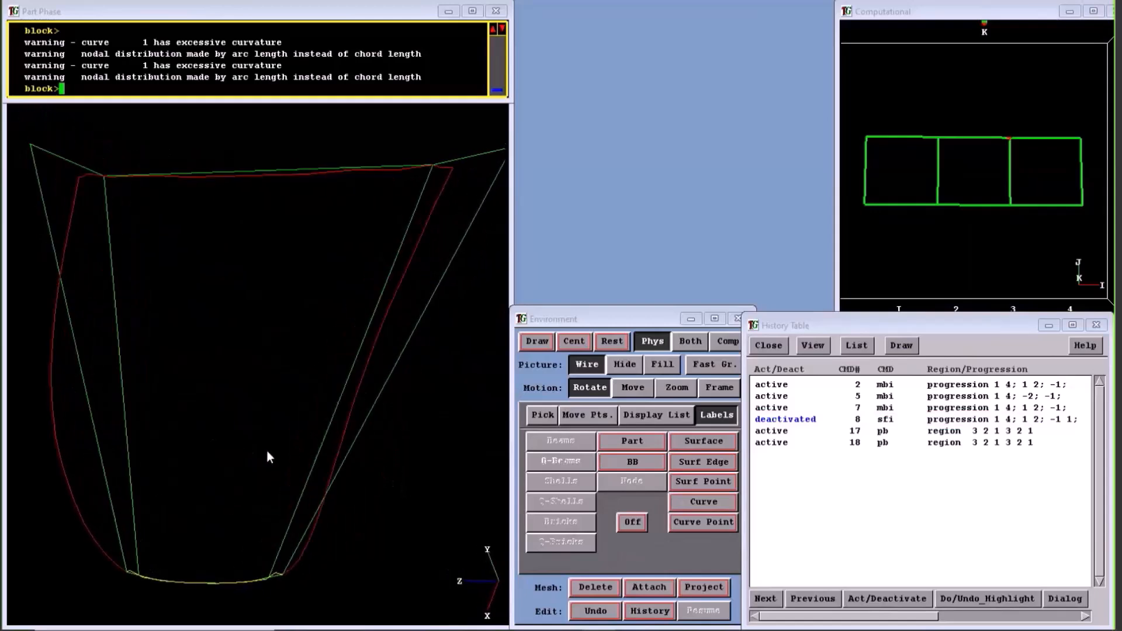
- Reactivate the sfi projection, command 8, close the history table and redraw the mesh on the hood
double_click(795, 420)
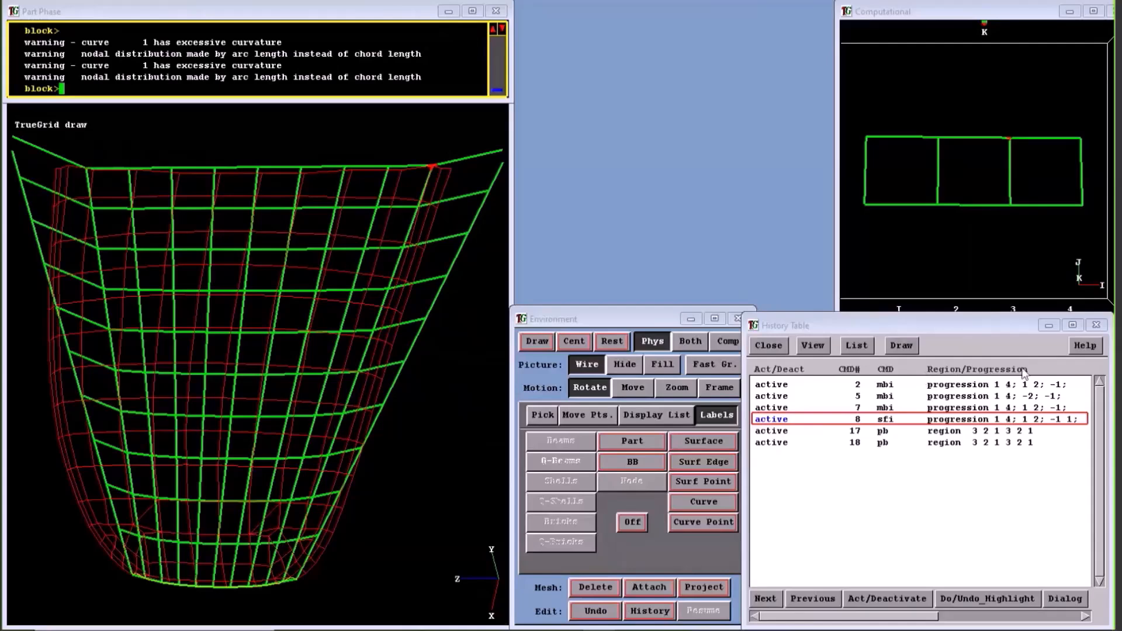
left_click(768, 345)
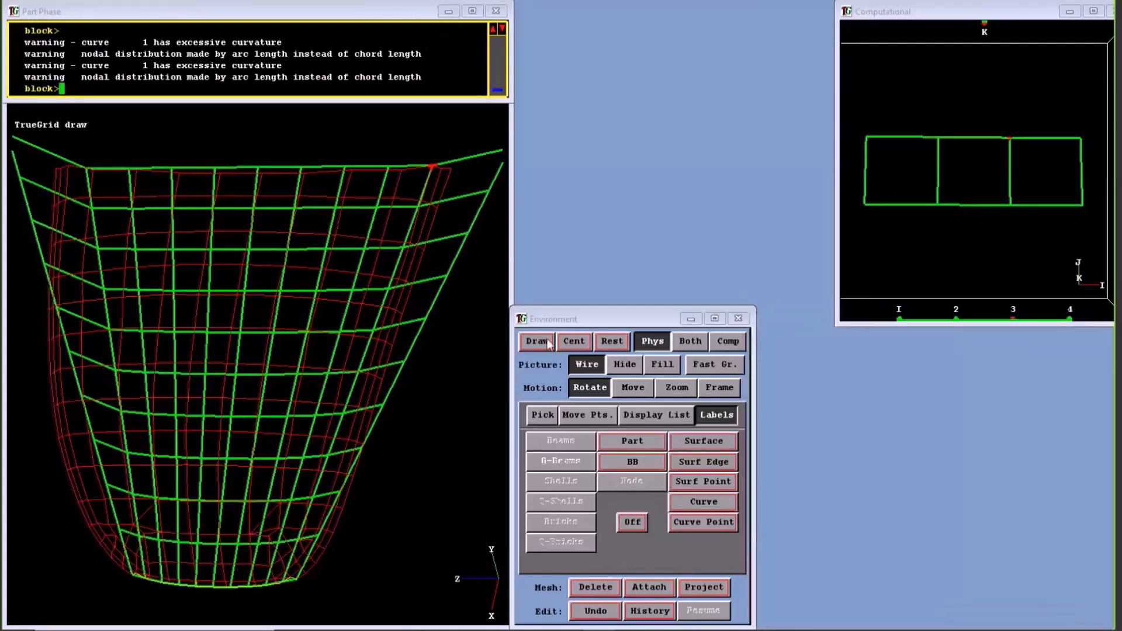
left_click(548, 343)
mouse_move(354, 417)
middle_mouse_down()
mouse_move(337, 386)
mouse_move(354, 369)
mouse_move(354, 394)
middle_mouse_up()
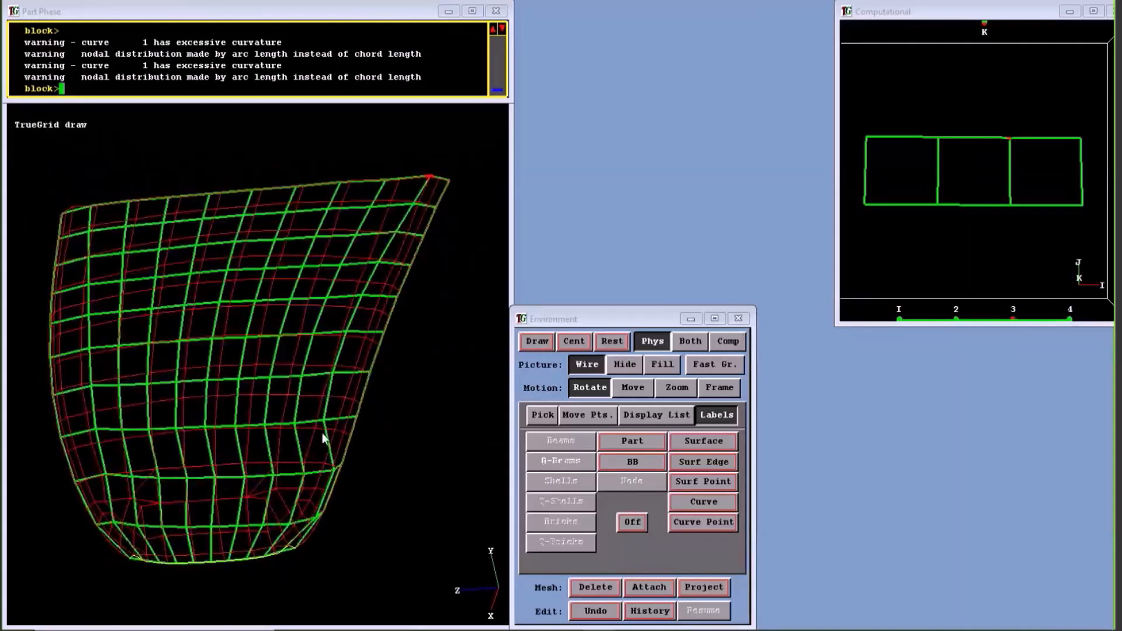
middle_click_drag(359, 520, 390, 511)
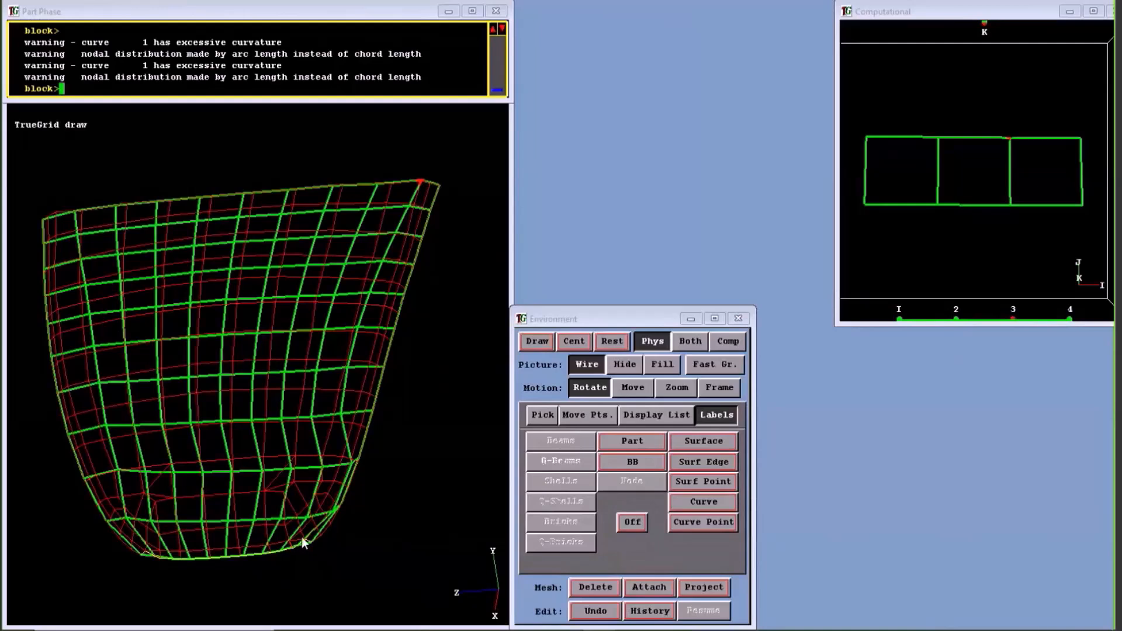
- Label the surface points at the hood's narrow-end corner and attach the mesh vertex at I=3, J=1 to surface point 1.16.1
key("ctrl+f")
left_click_drag(283, 507, 328, 564)
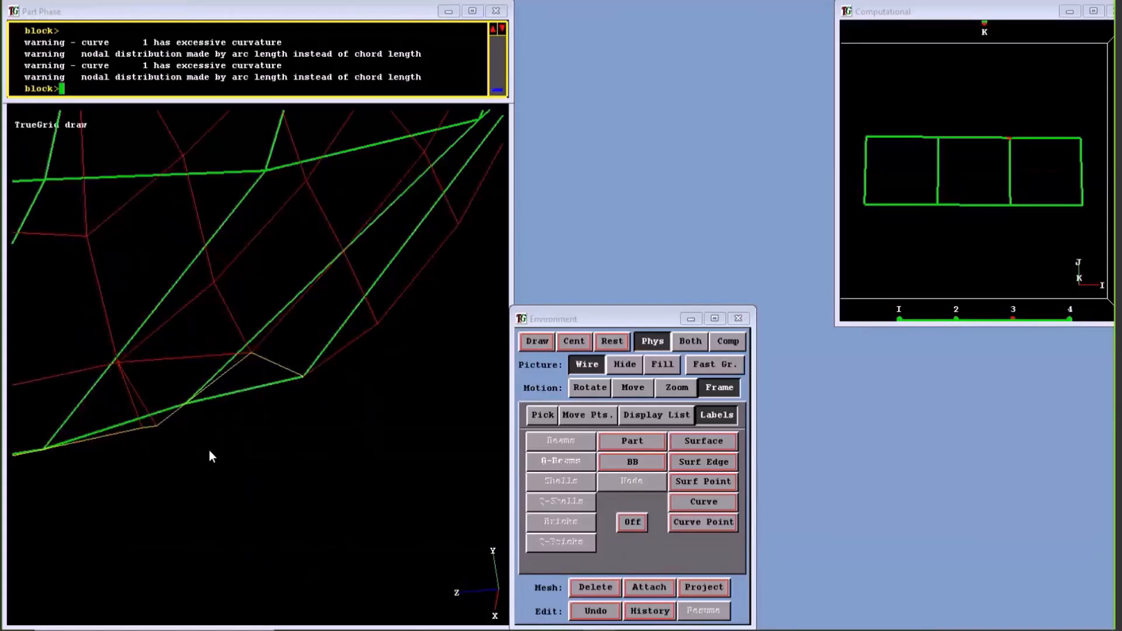
left_click(591, 387)
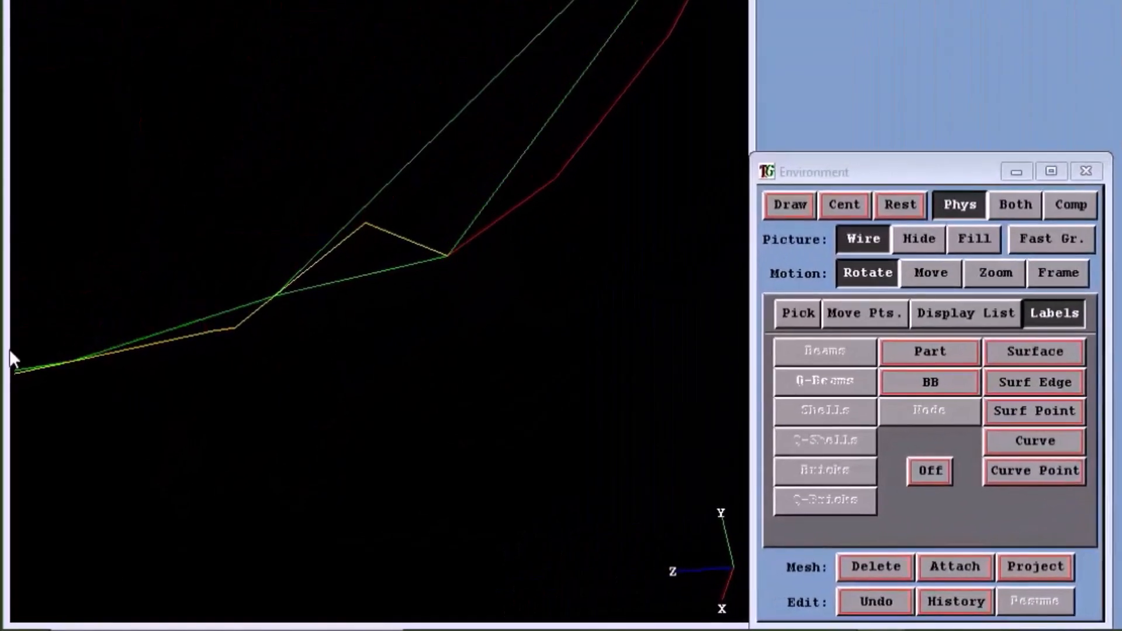
left_click(274, 294)
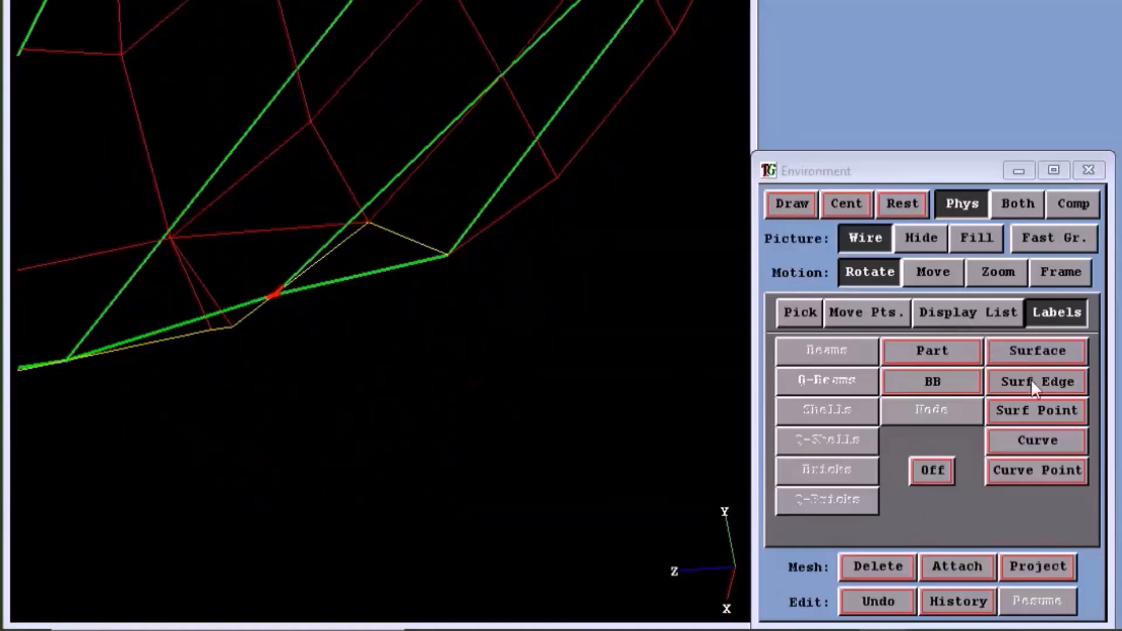
left_click(1040, 415)
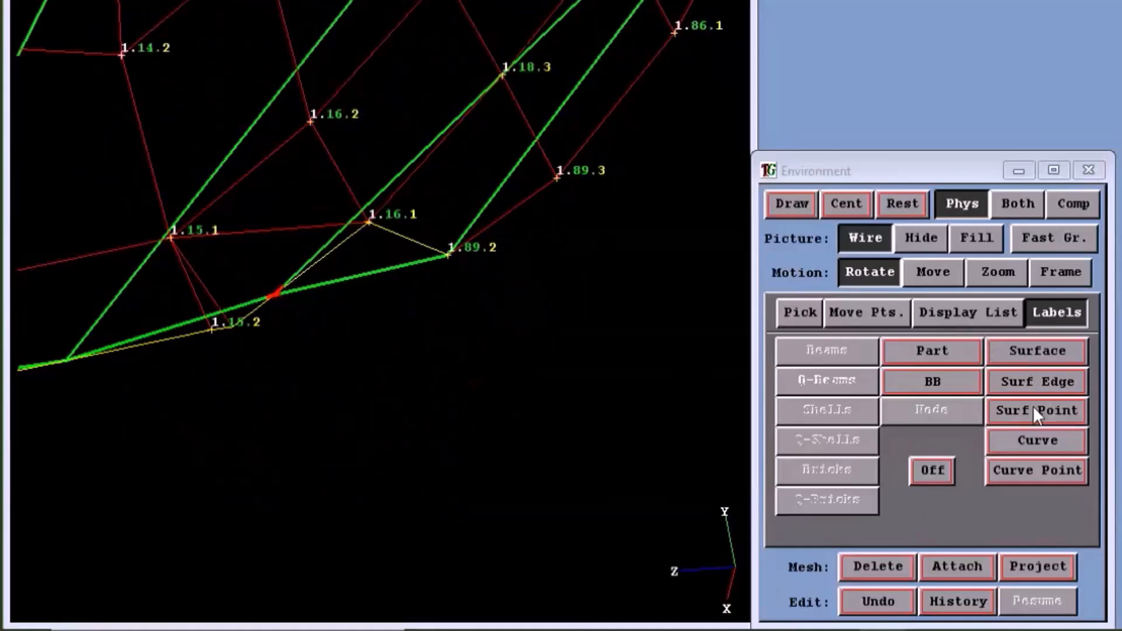
left_click(800, 312)
left_click(386, 215)
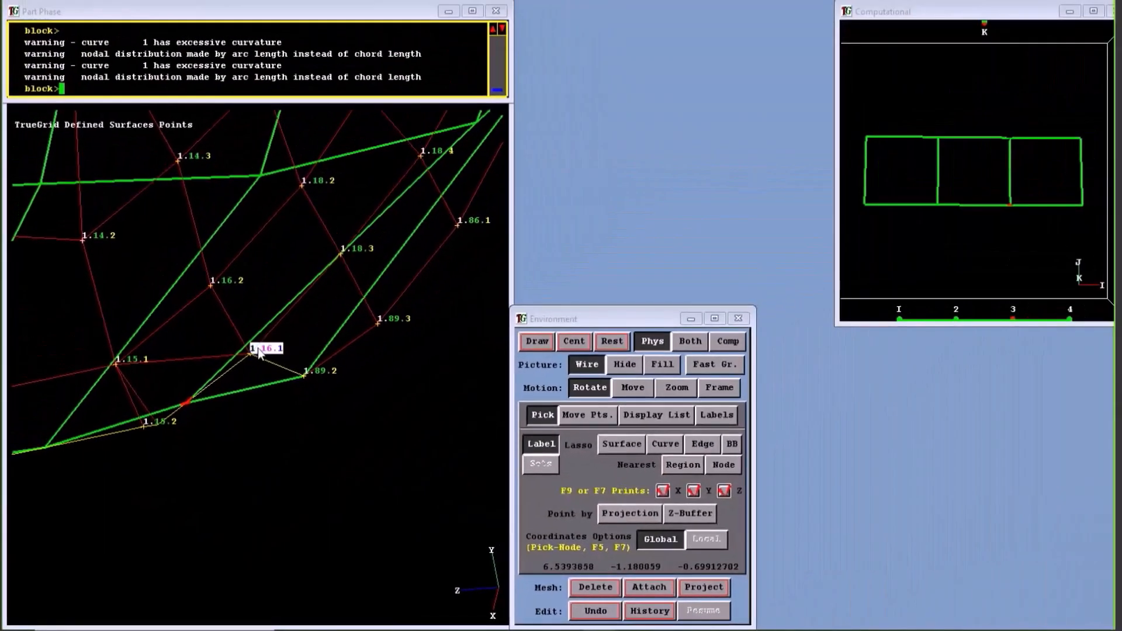
left_click(644, 586)
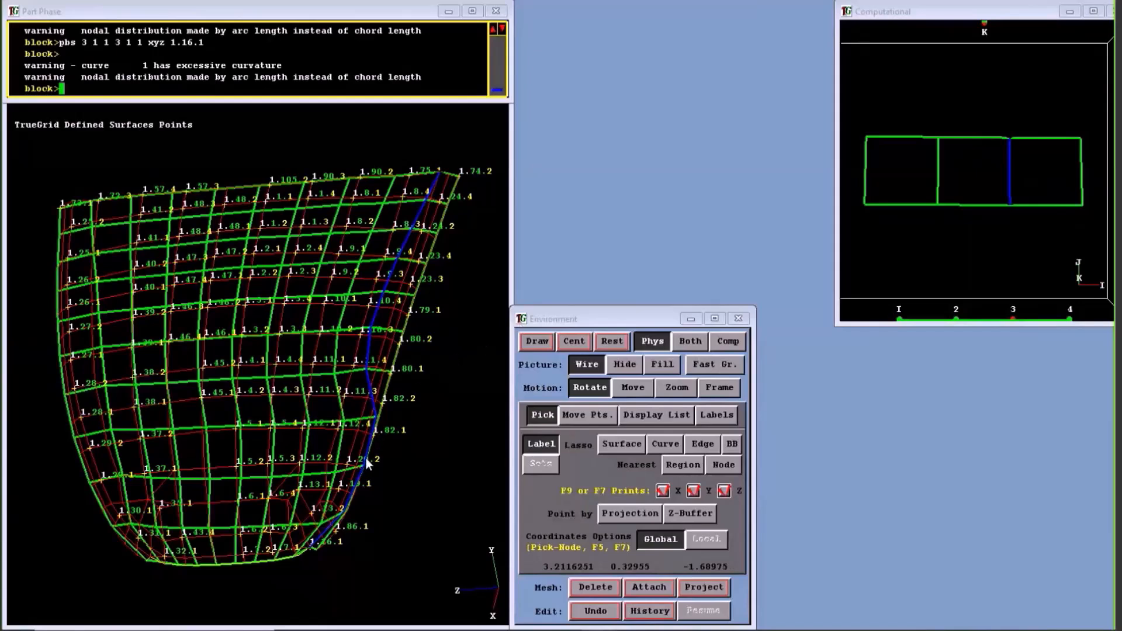
- Start a new 3D spline curve with an empty point list and turn off the surface point labels
left_click(249, 45)
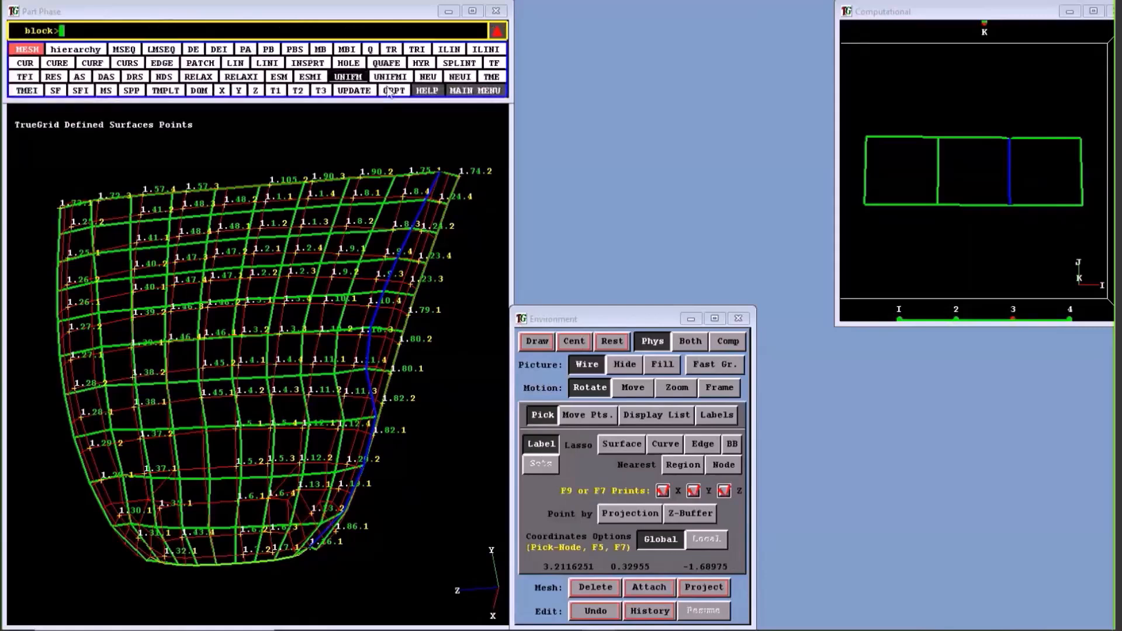
left_click(465, 91)
left_click(87, 77)
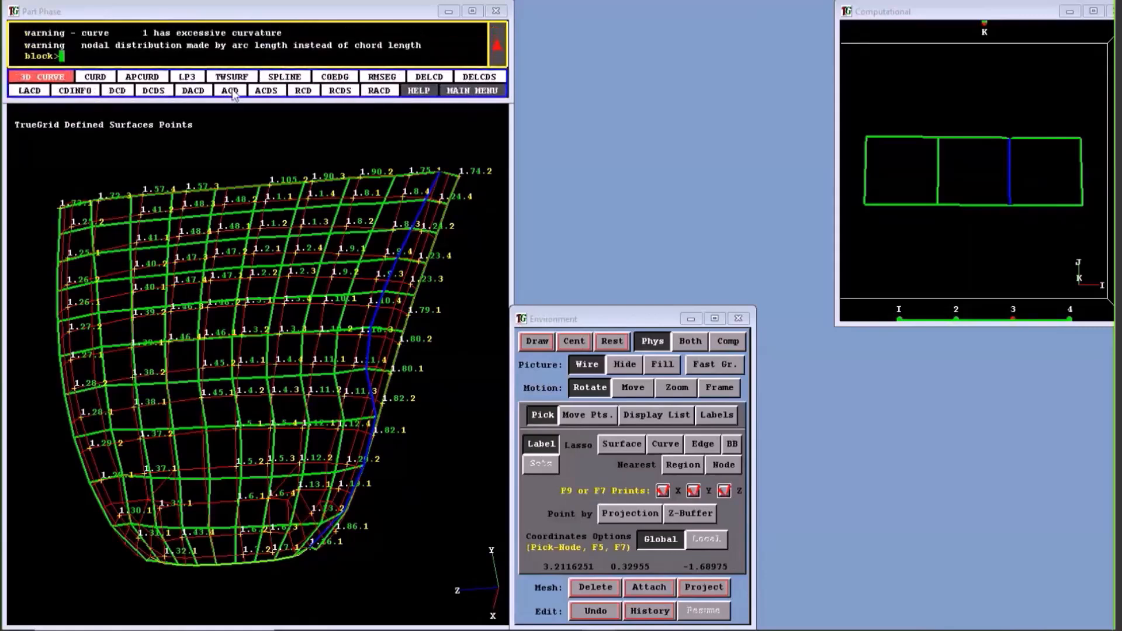
left_click(283, 77)
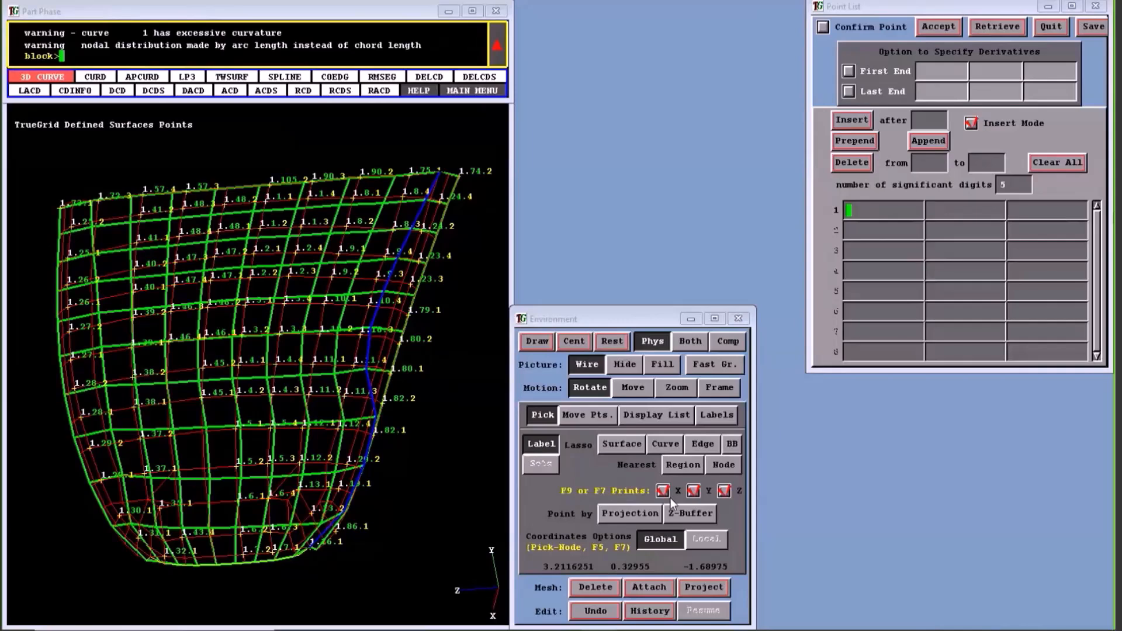
left_click(717, 417)
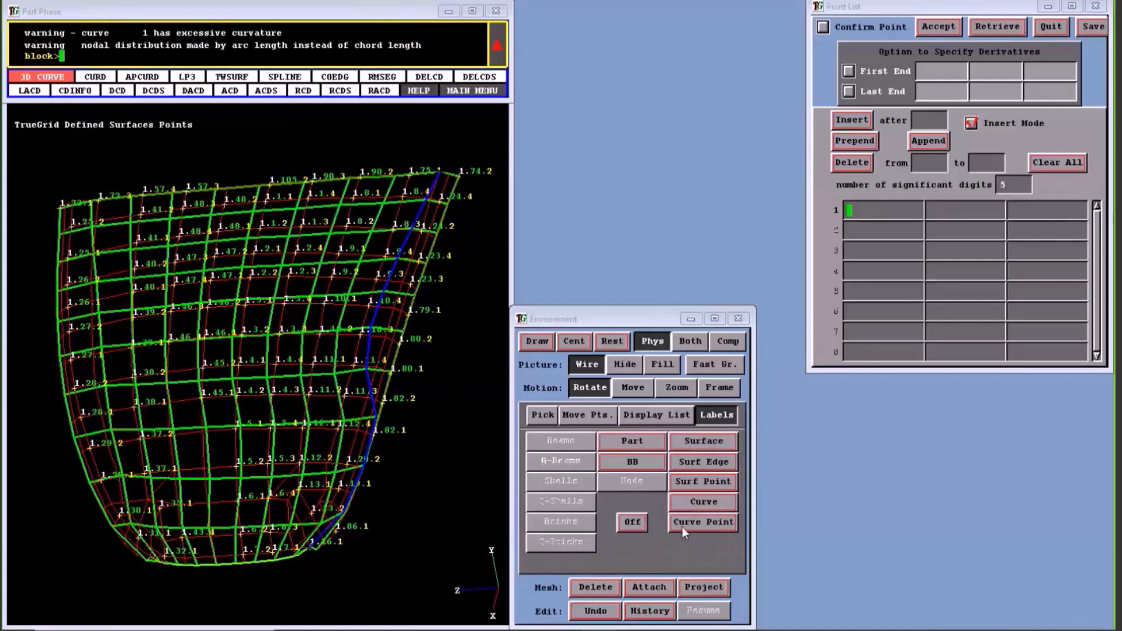
left_click(633, 522)
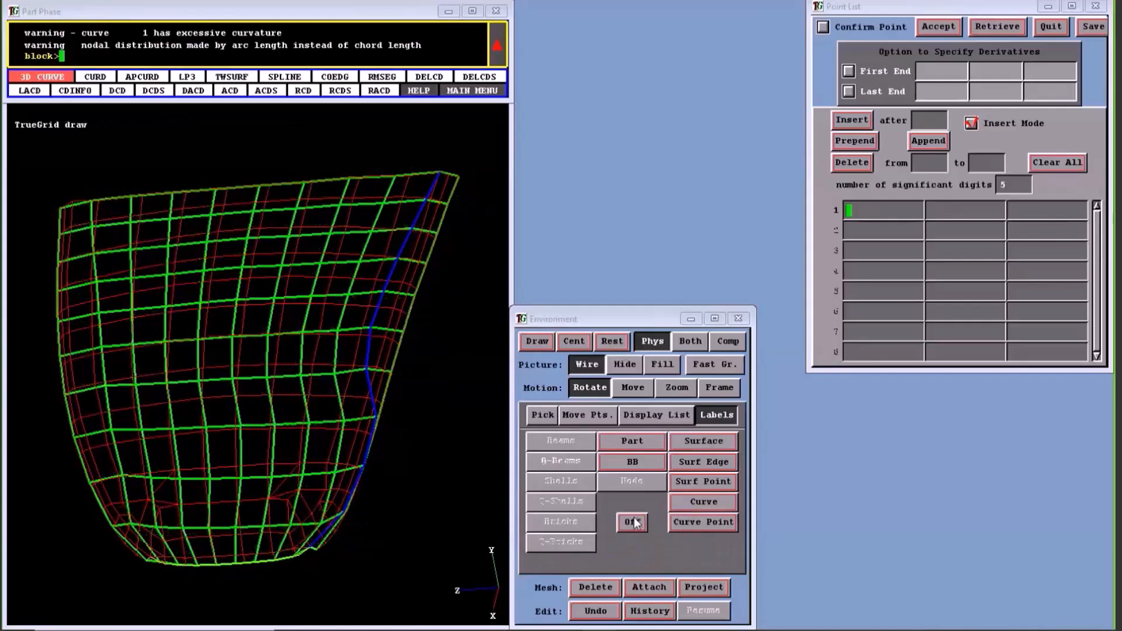
left_click(543, 414)
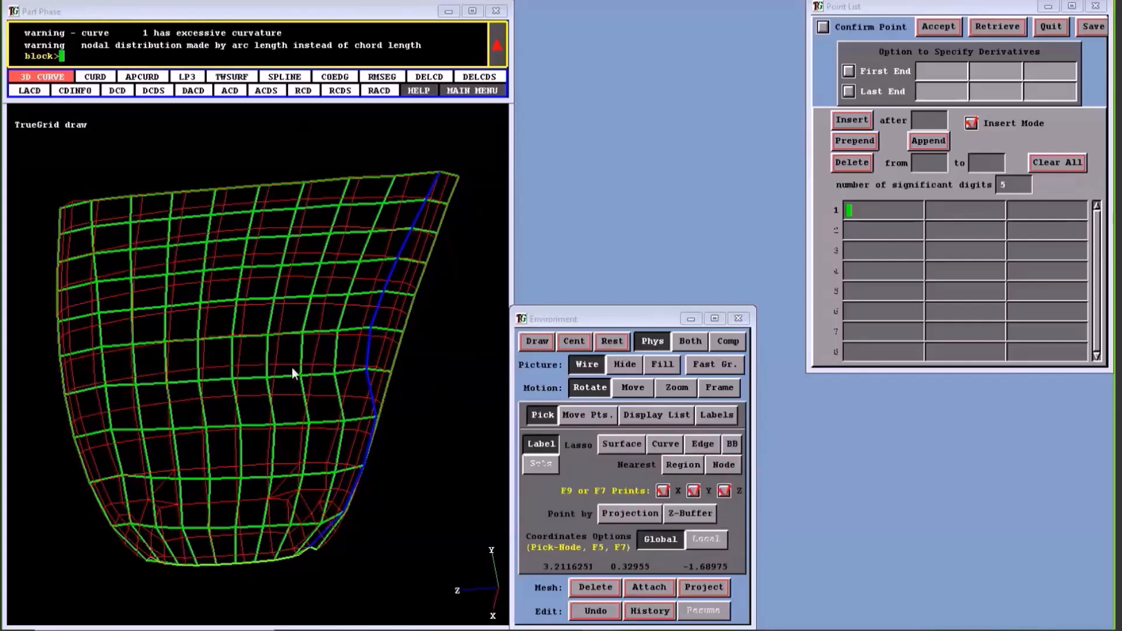
- Set the spline's two end points by picking mesh nodes 10,11,1 and 10,1,1 at the ends of the I=3 edge
left_click(642, 514)
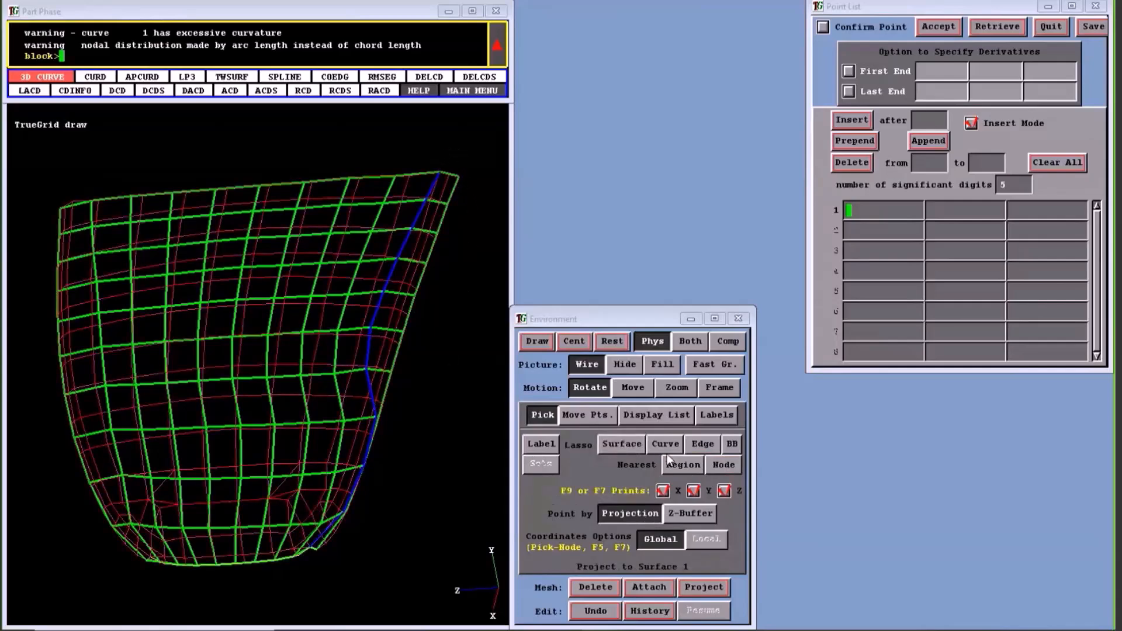
left_click(723, 465)
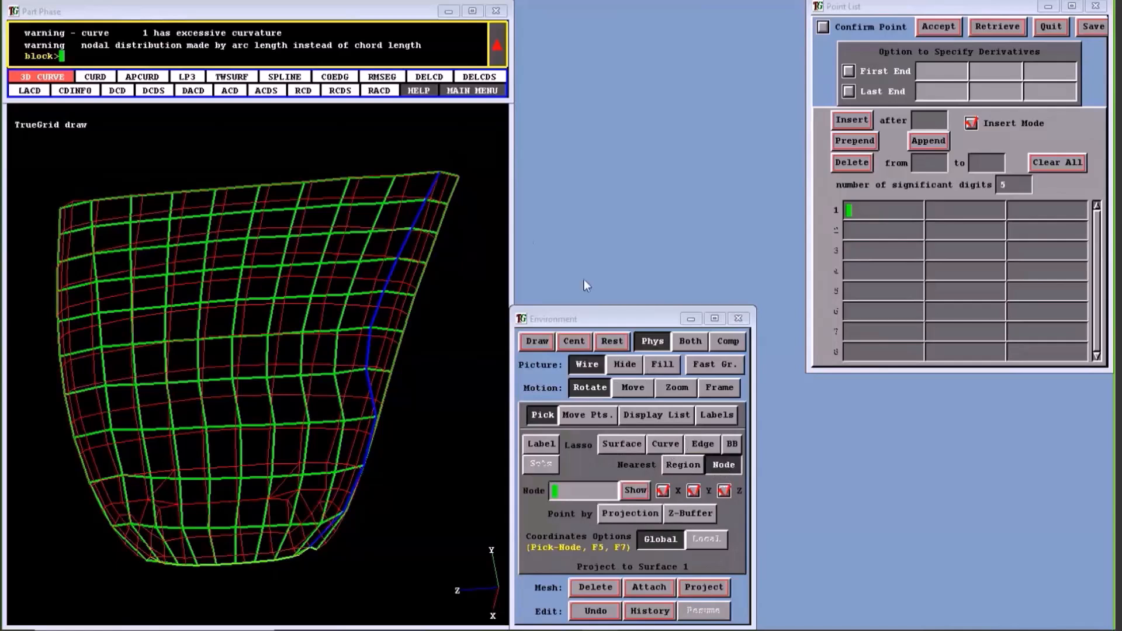
left_click(449, 179)
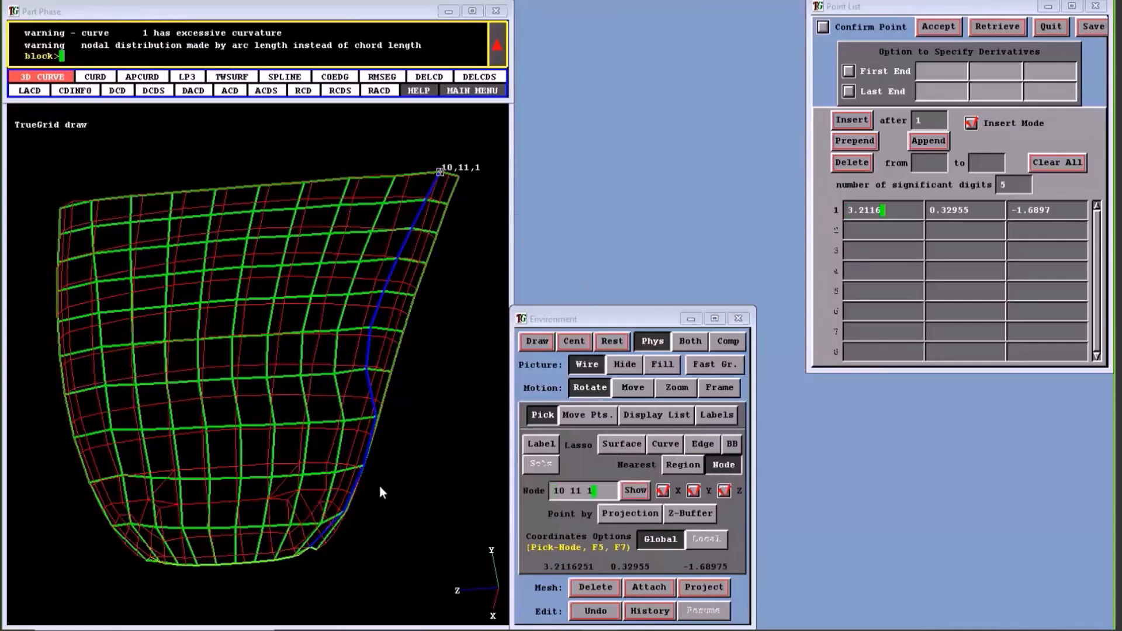
left_click(311, 548)
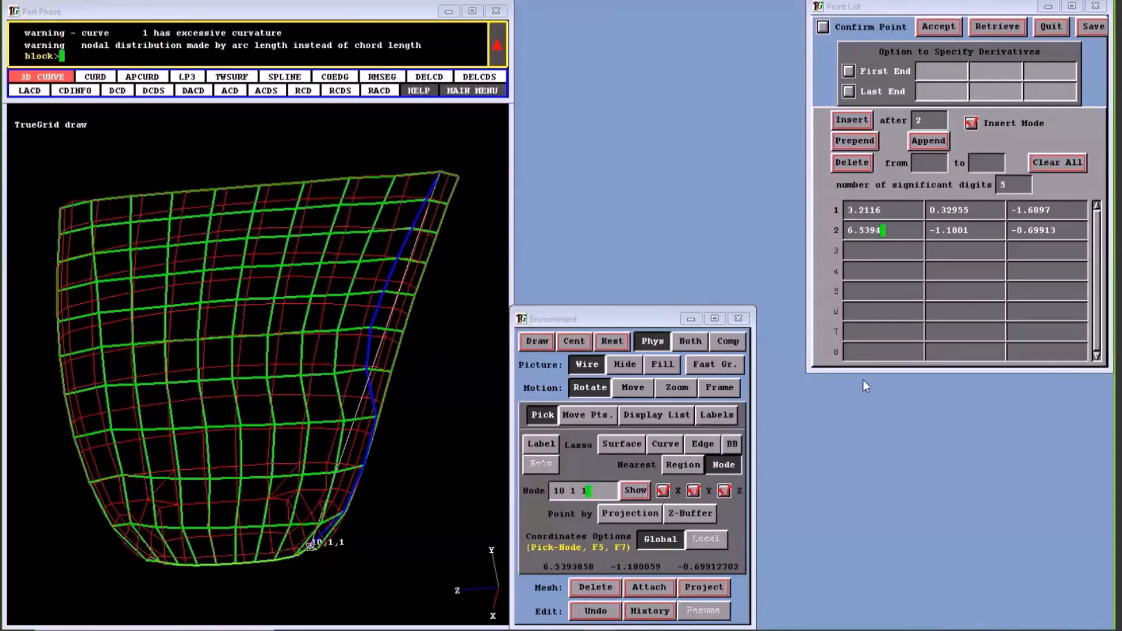
- Insert four intermediate points, projected onto the hood surface, after point 1 to shape the spline between its two ends
left_click(624, 513)
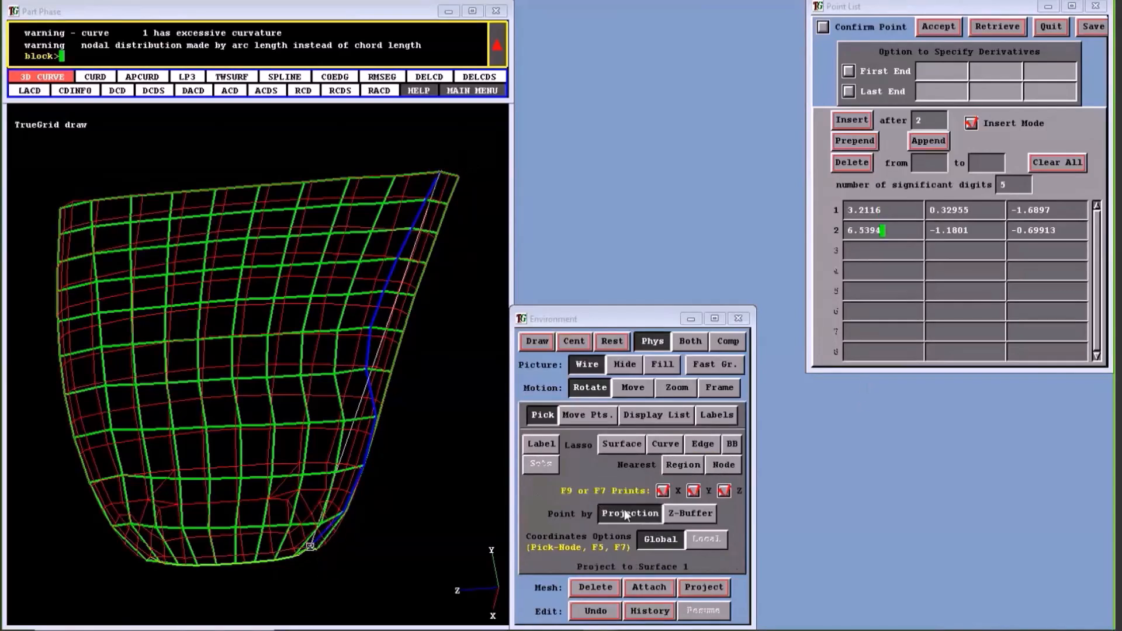
left_click(920, 214)
left_click(403, 258)
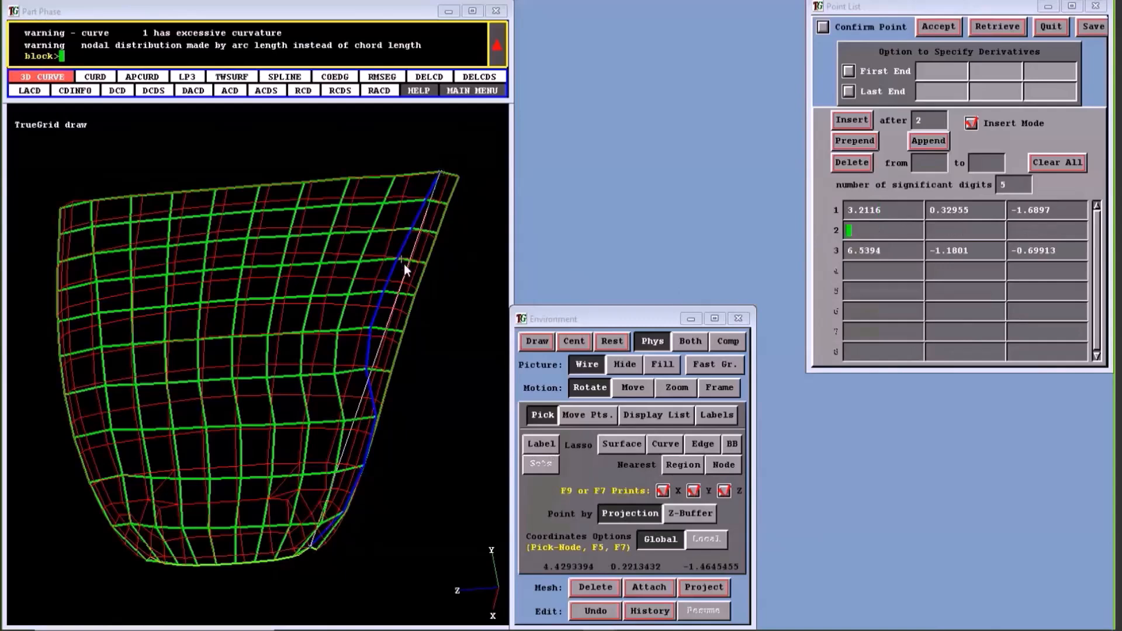
left_click(365, 372)
left_click(338, 455)
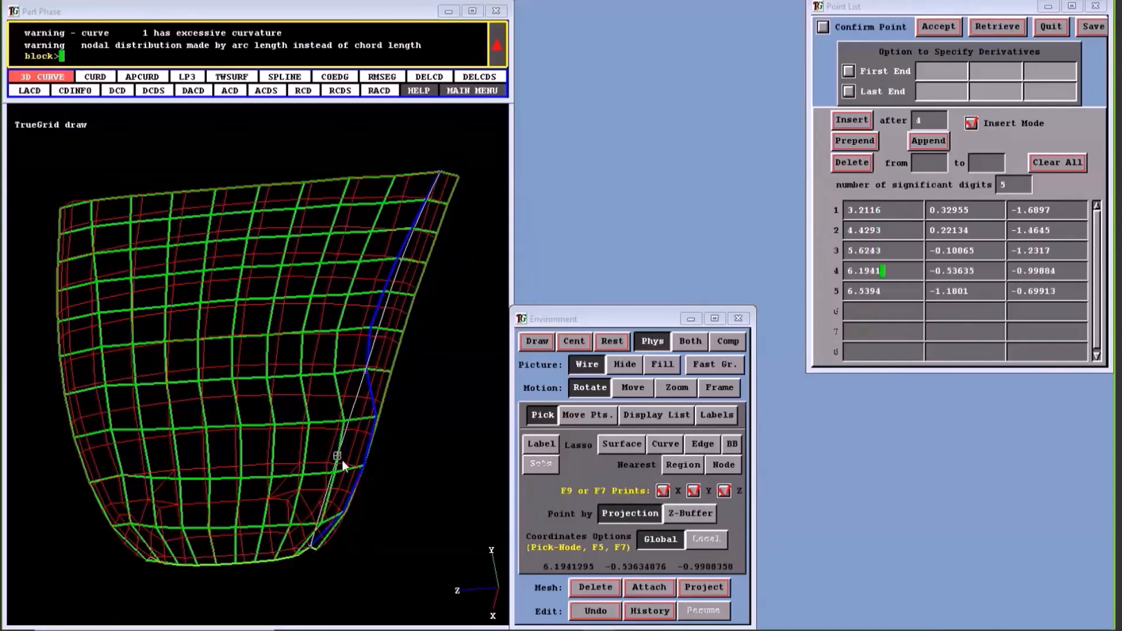
left_click(316, 511)
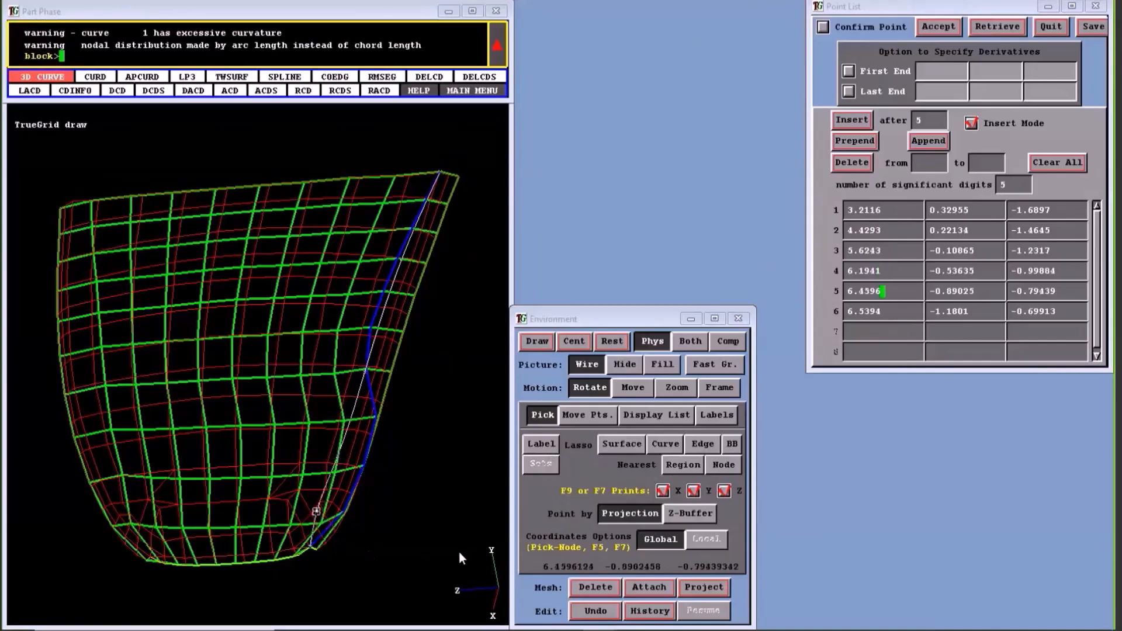
- Save the spline's point list as curve number 2 and accept the curve
left_click_drag(1016, 5, 990, 9)
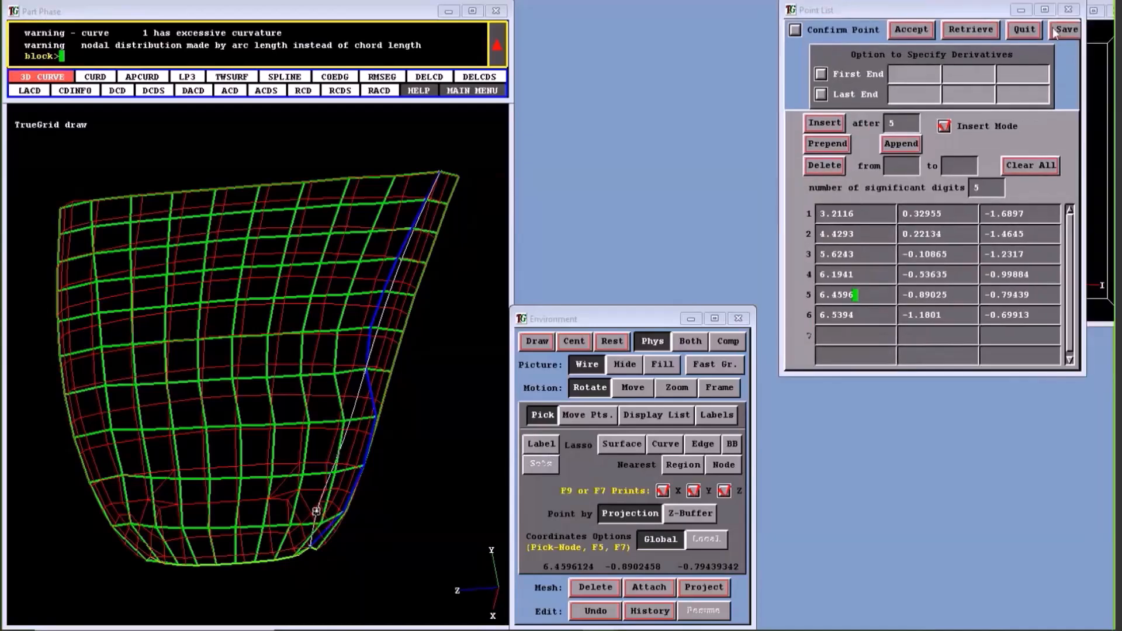
left_click(1065, 30)
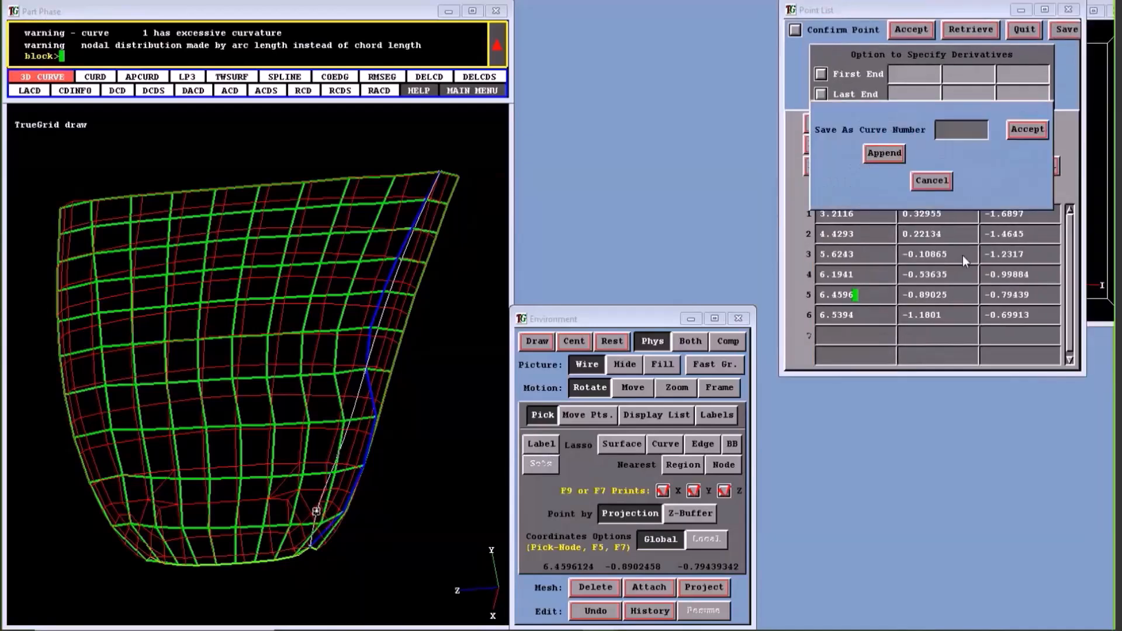
left_click(948, 129)
type("2")
left_click(1034, 129)
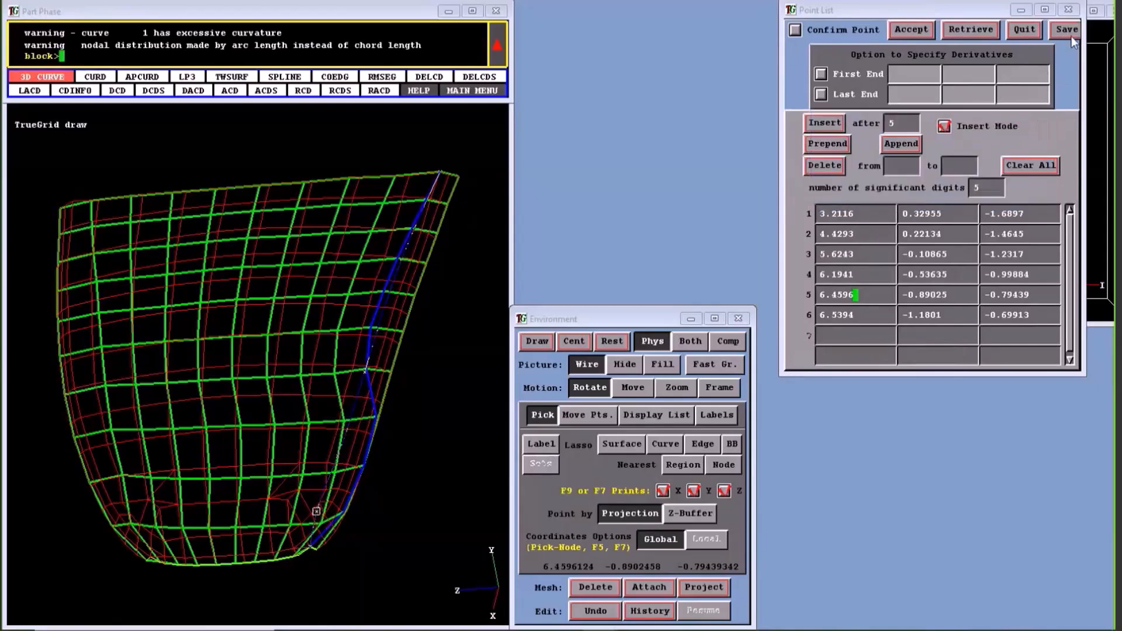
left_click(928, 32)
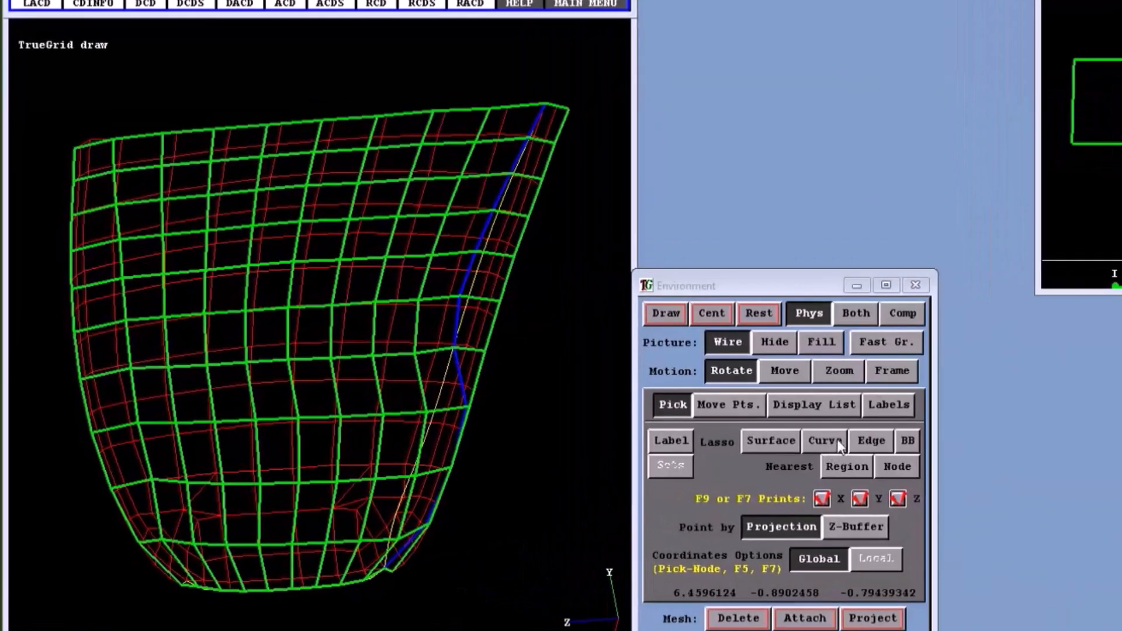
- Attach the mesh edge at I=3, from J=1 to J=2, to curve 2 and inspect the curve from another angle
left_click(666, 444)
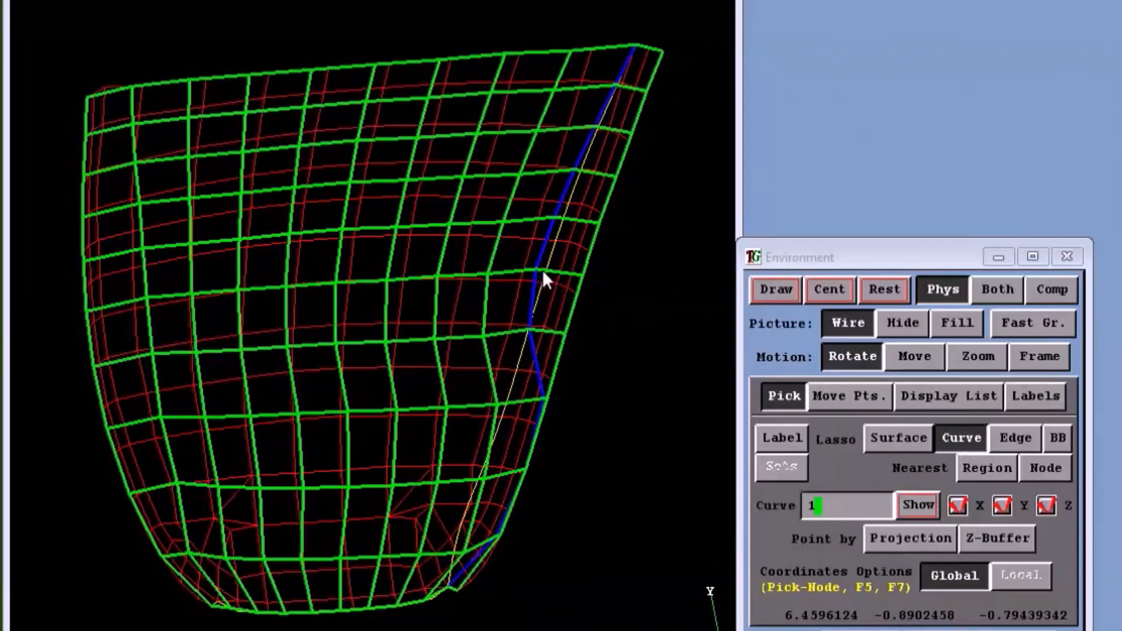
left_click_drag(543, 270, 559, 320)
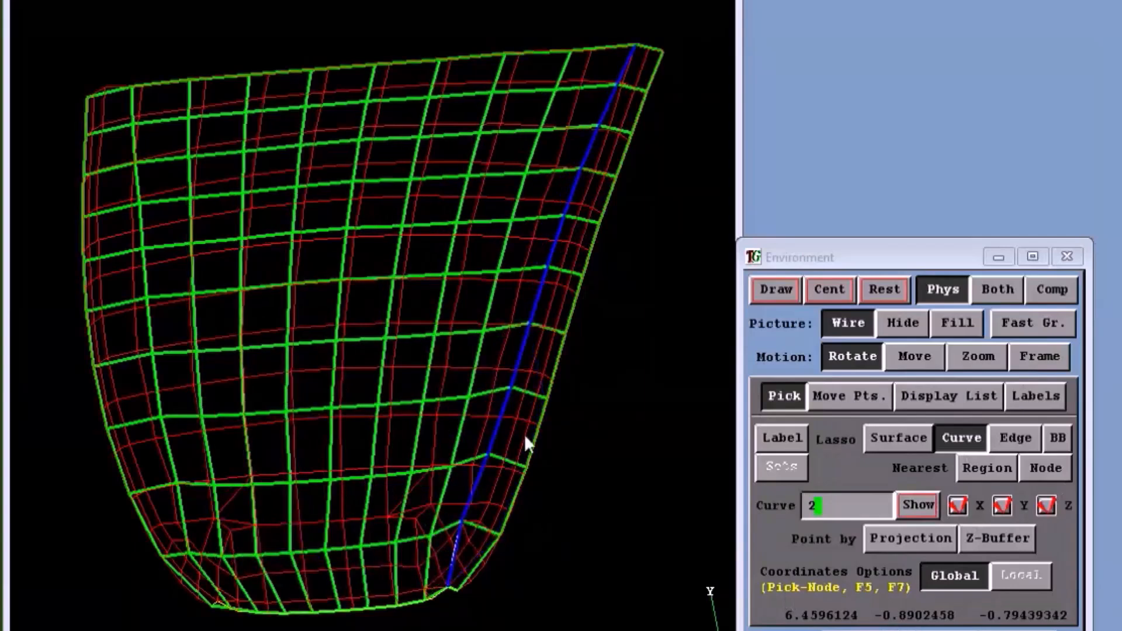
middle_click_drag(407, 232, 407, 233)
middle_click_drag(412, 335, 506, 257)
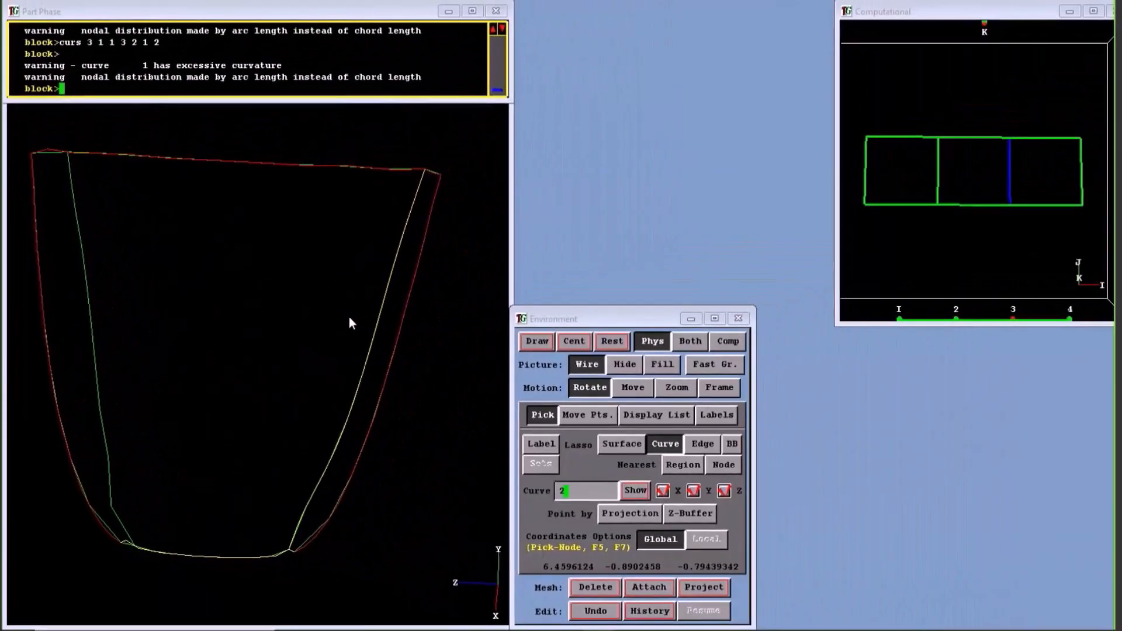